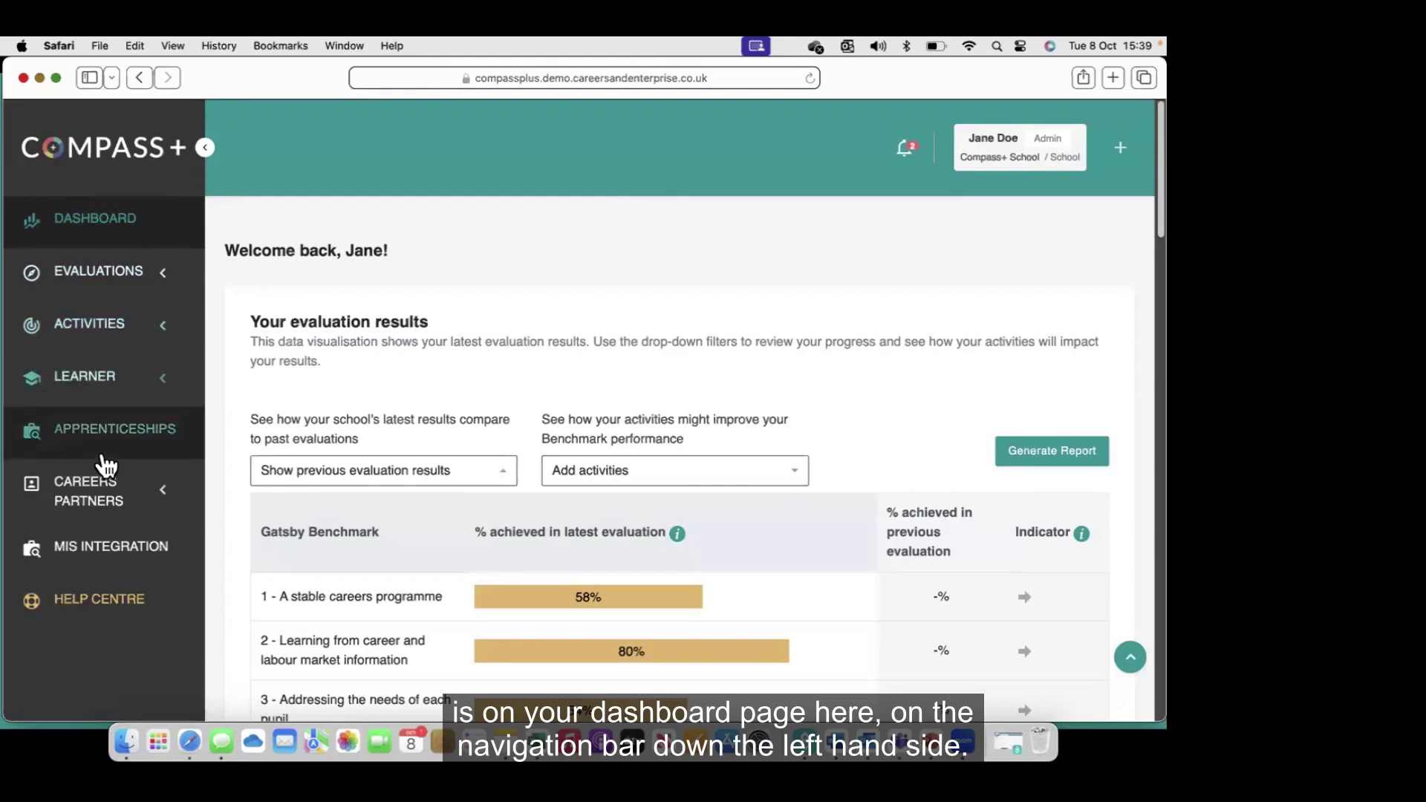
- Open Learner > Questionnaire and scroll through the 2024/25 Future Skills Questionnaire links
left_click(98, 378)
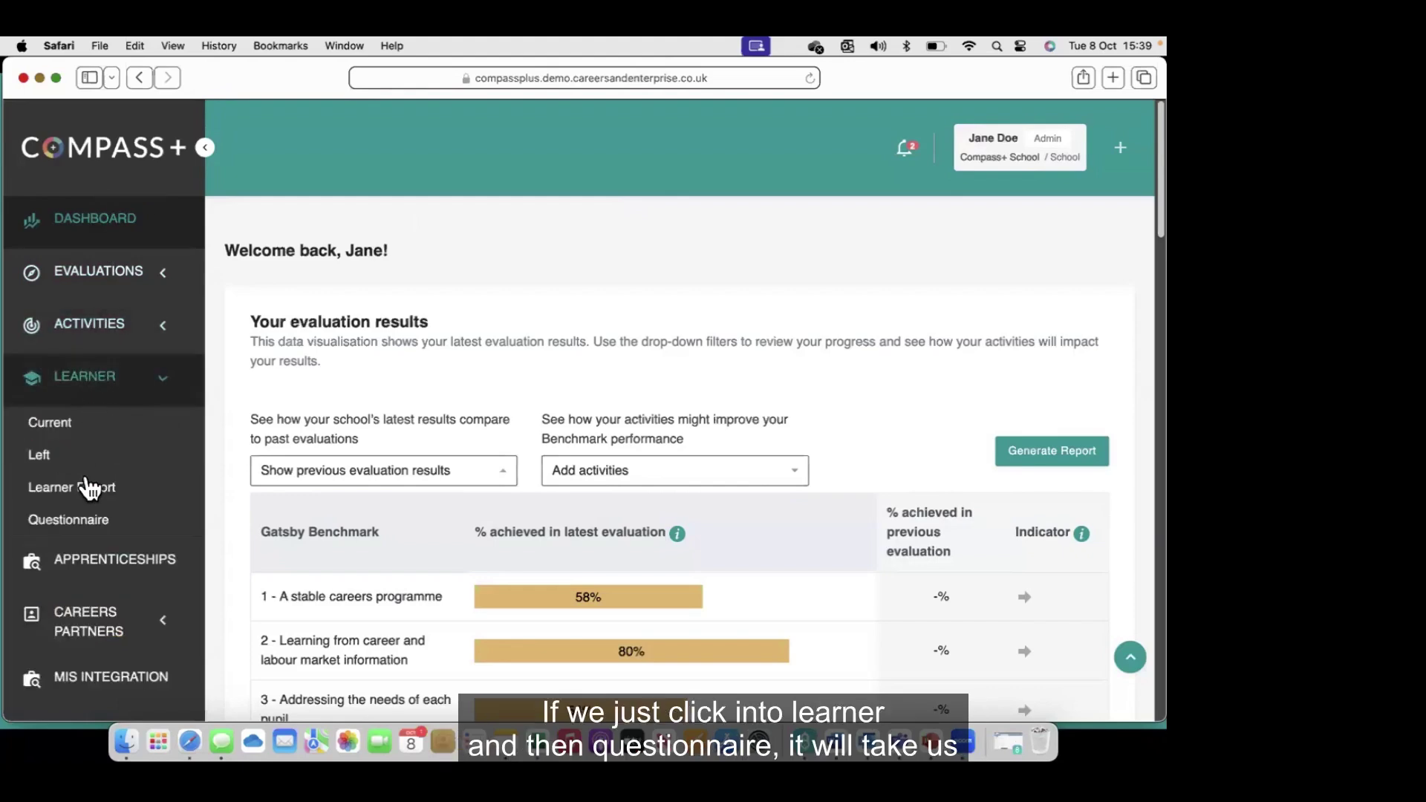
left_click(89, 522)
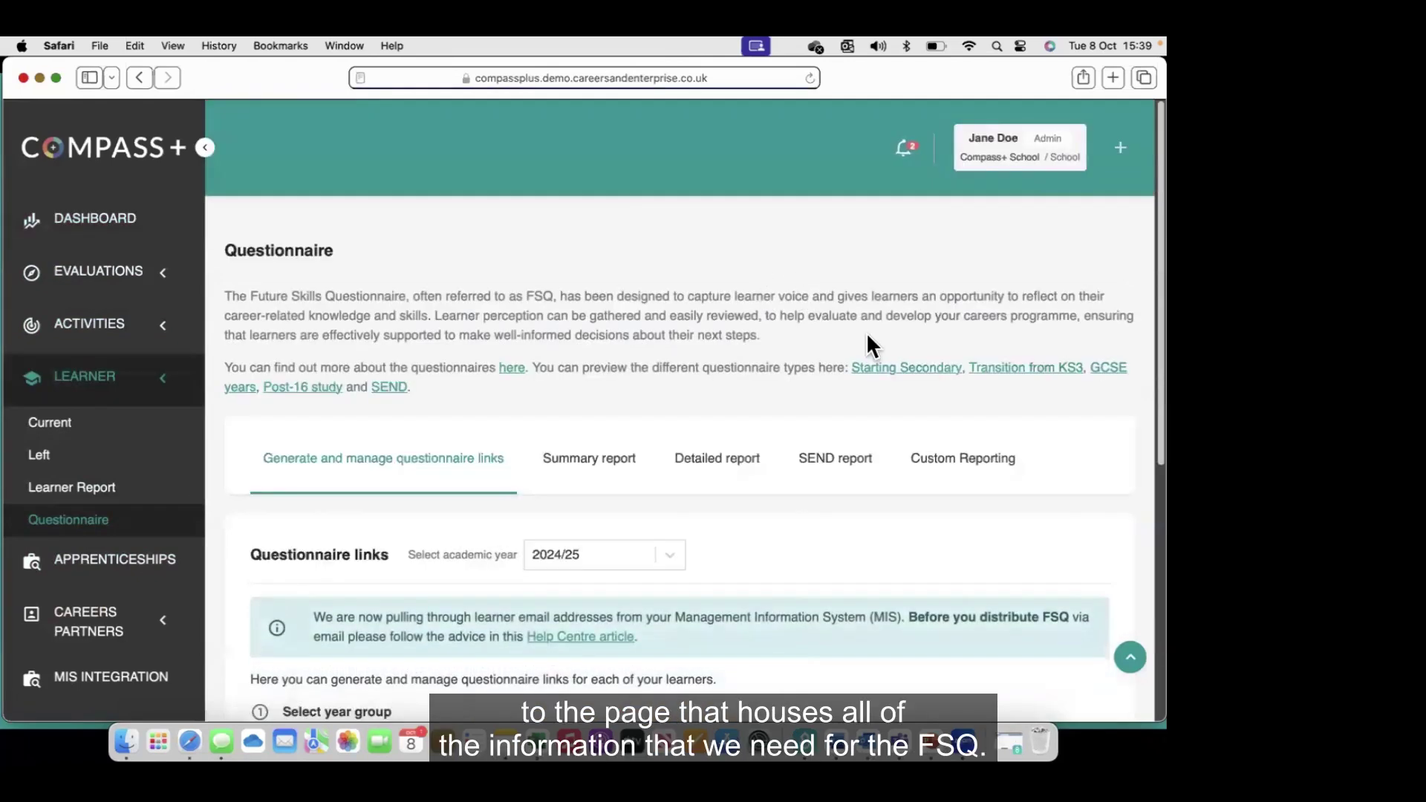
scroll(893, 405, "down", 1)
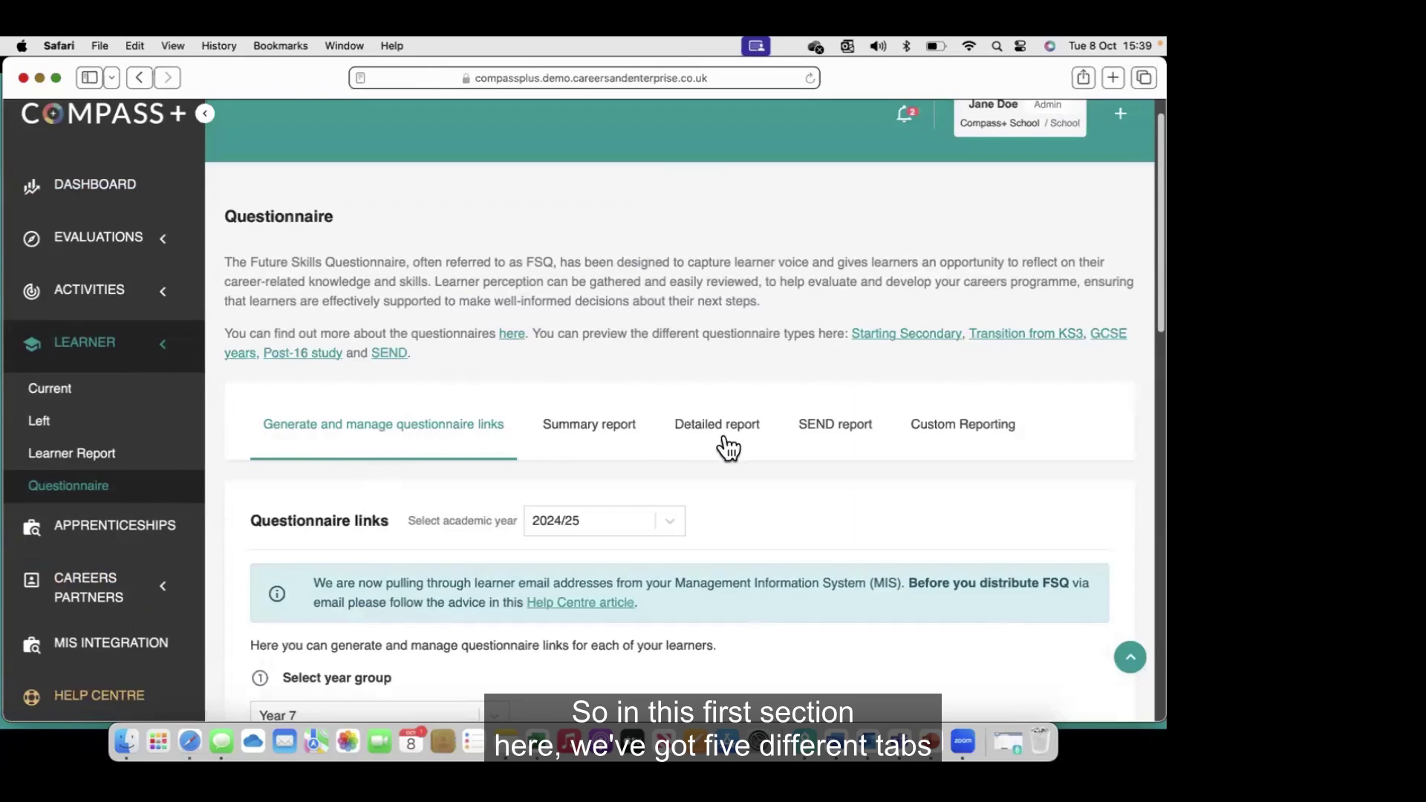
scroll(1064, 447, "down", 2)
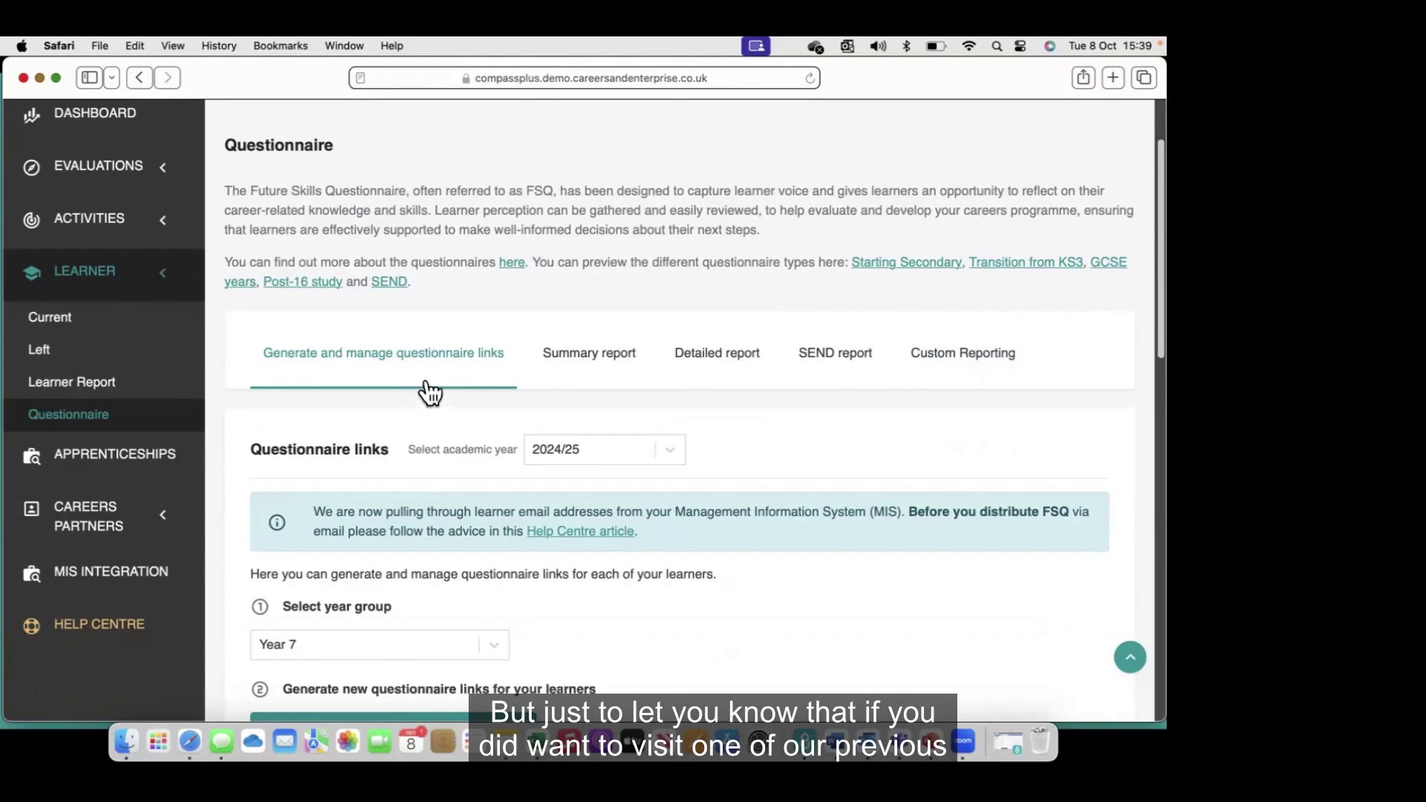
scroll(600, 391, "down", 1)
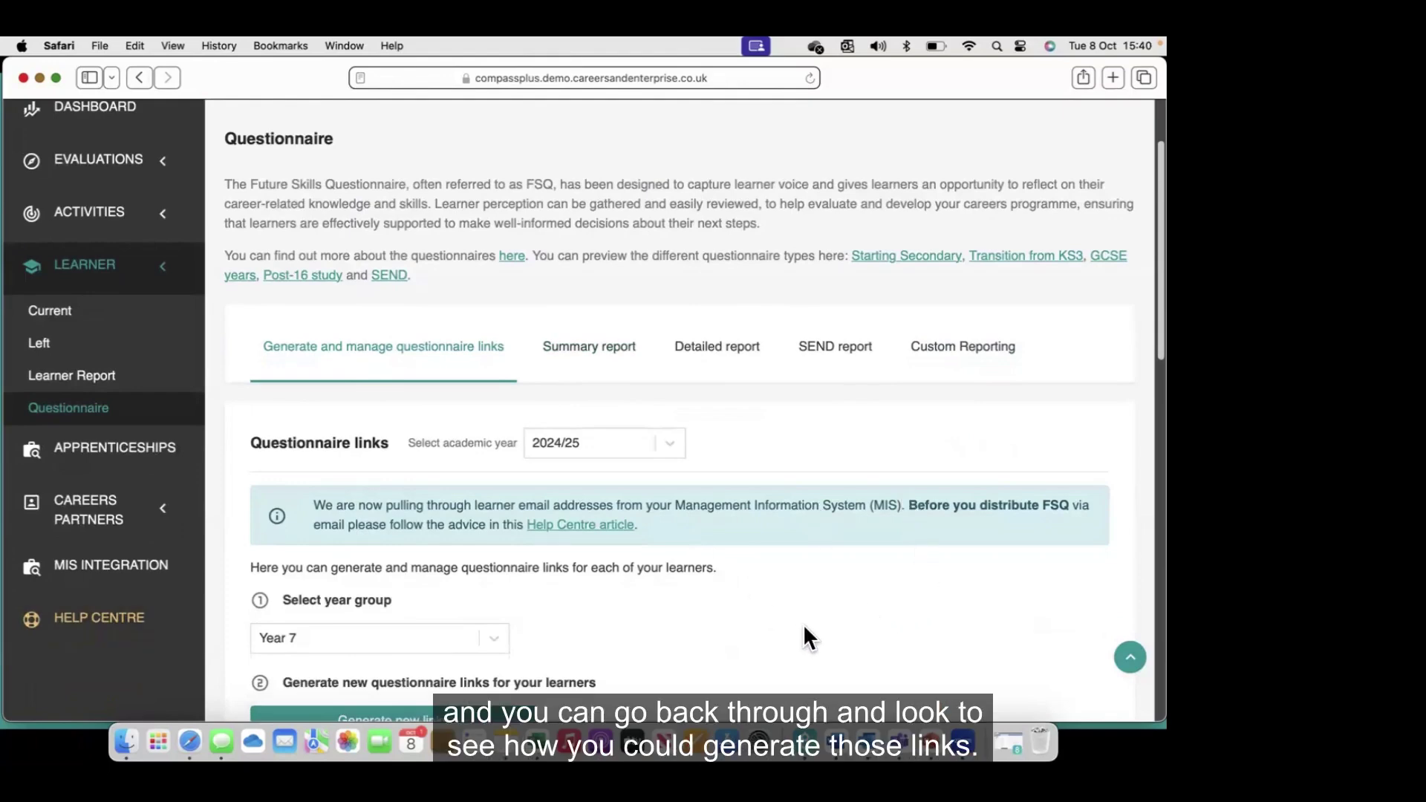
scroll(803, 626, "down", 1)
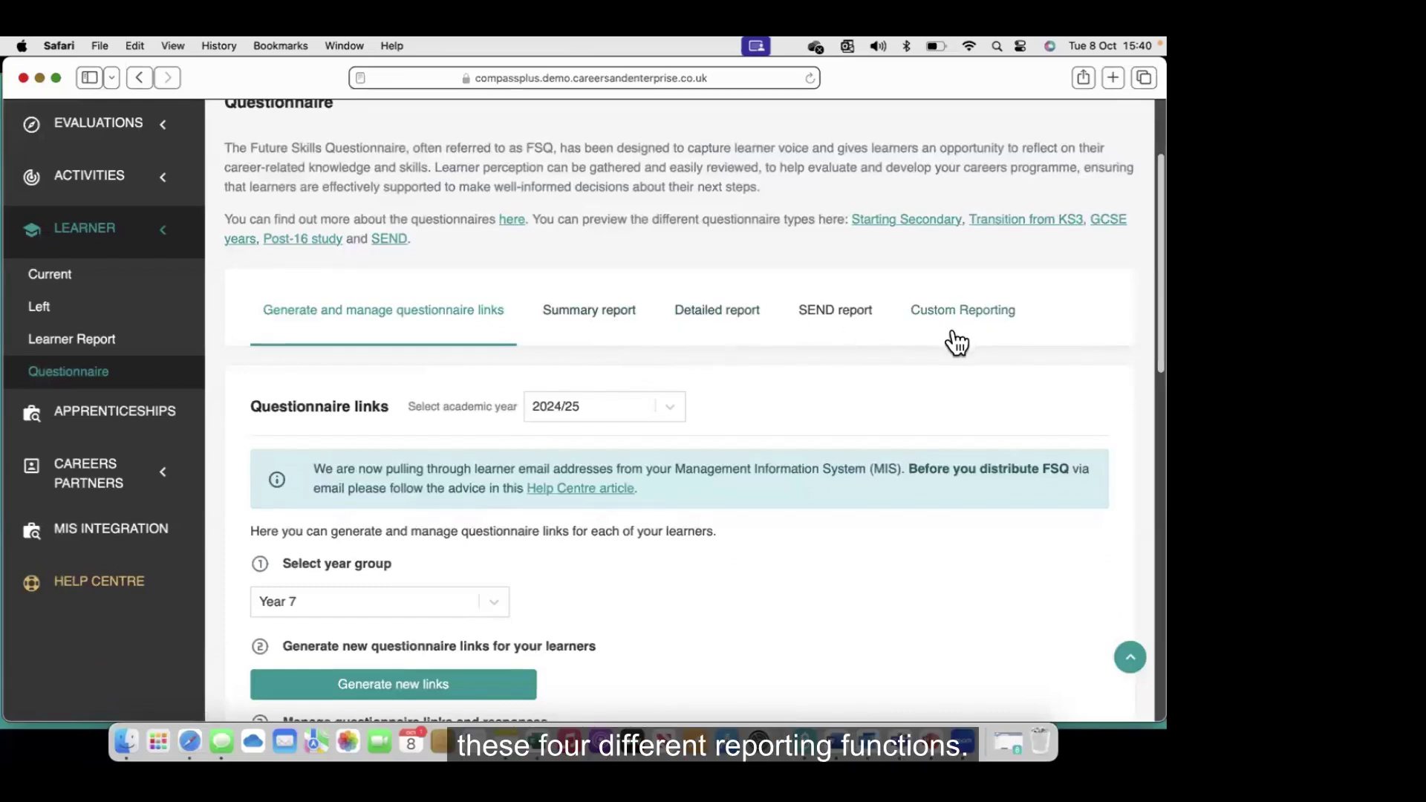
- Switch to the Summary report and scroll through the 2024/25 results
left_click(583, 319)
scroll(889, 435, "down", 3)
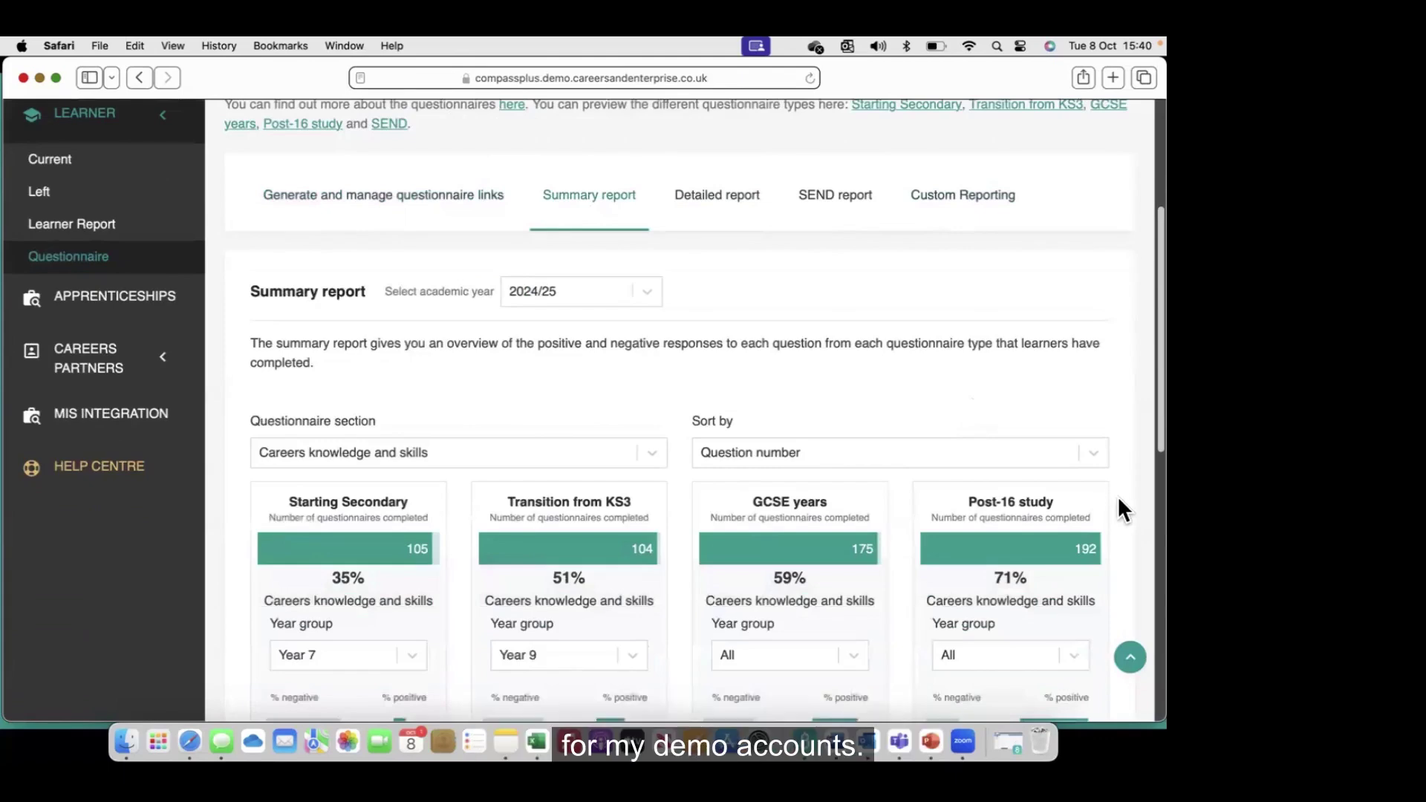
scroll(1118, 498, "down", 1)
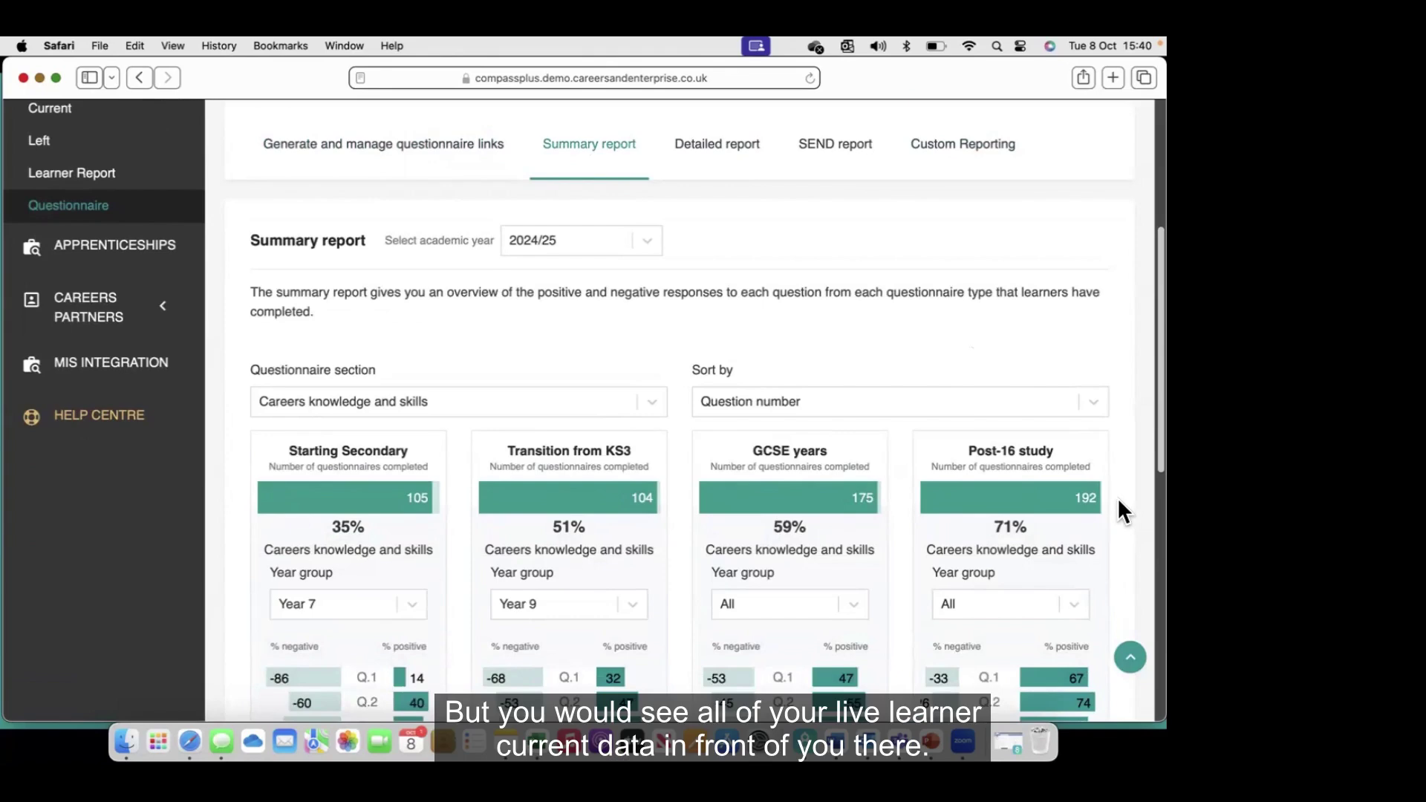
scroll(1118, 501, "down", 2)
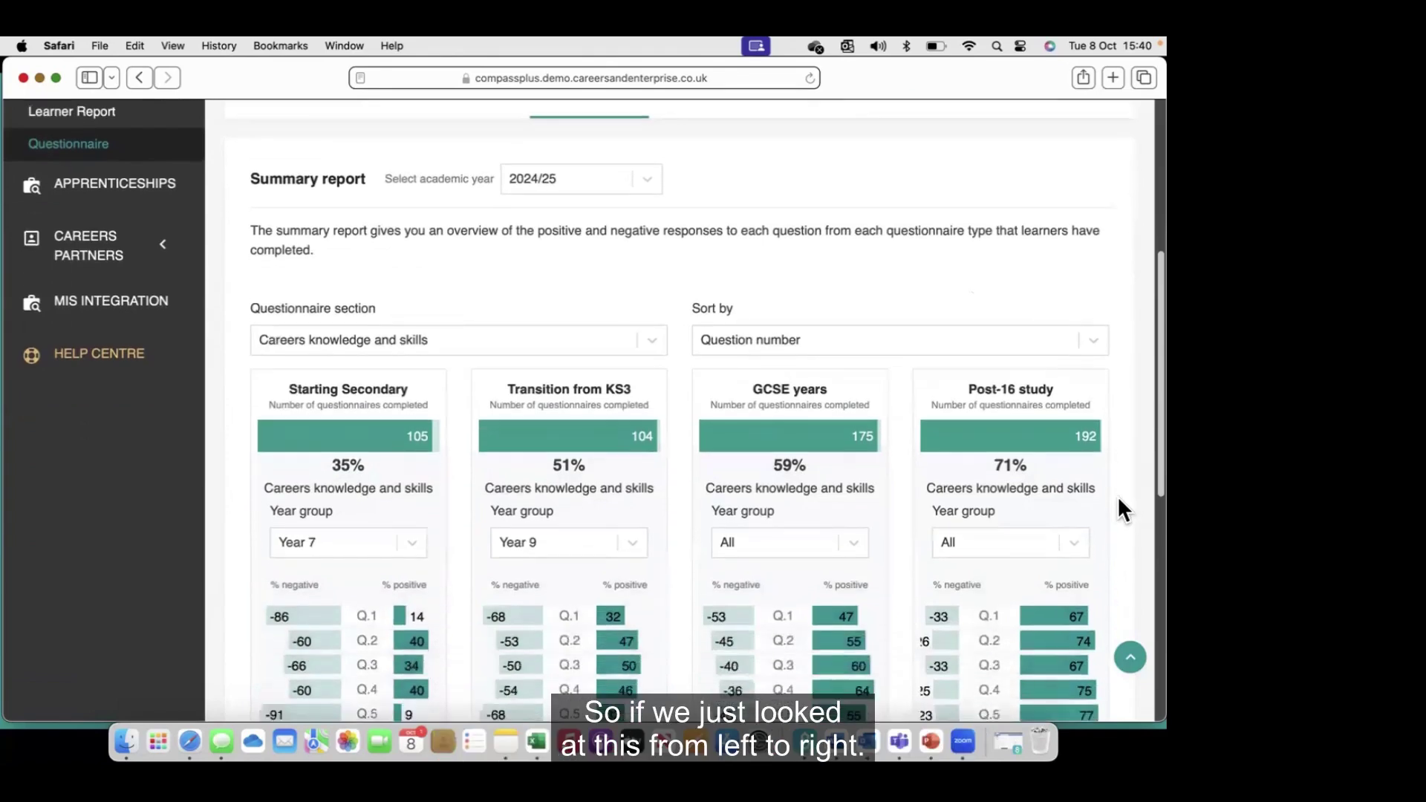
scroll(1119, 501, "down", 1)
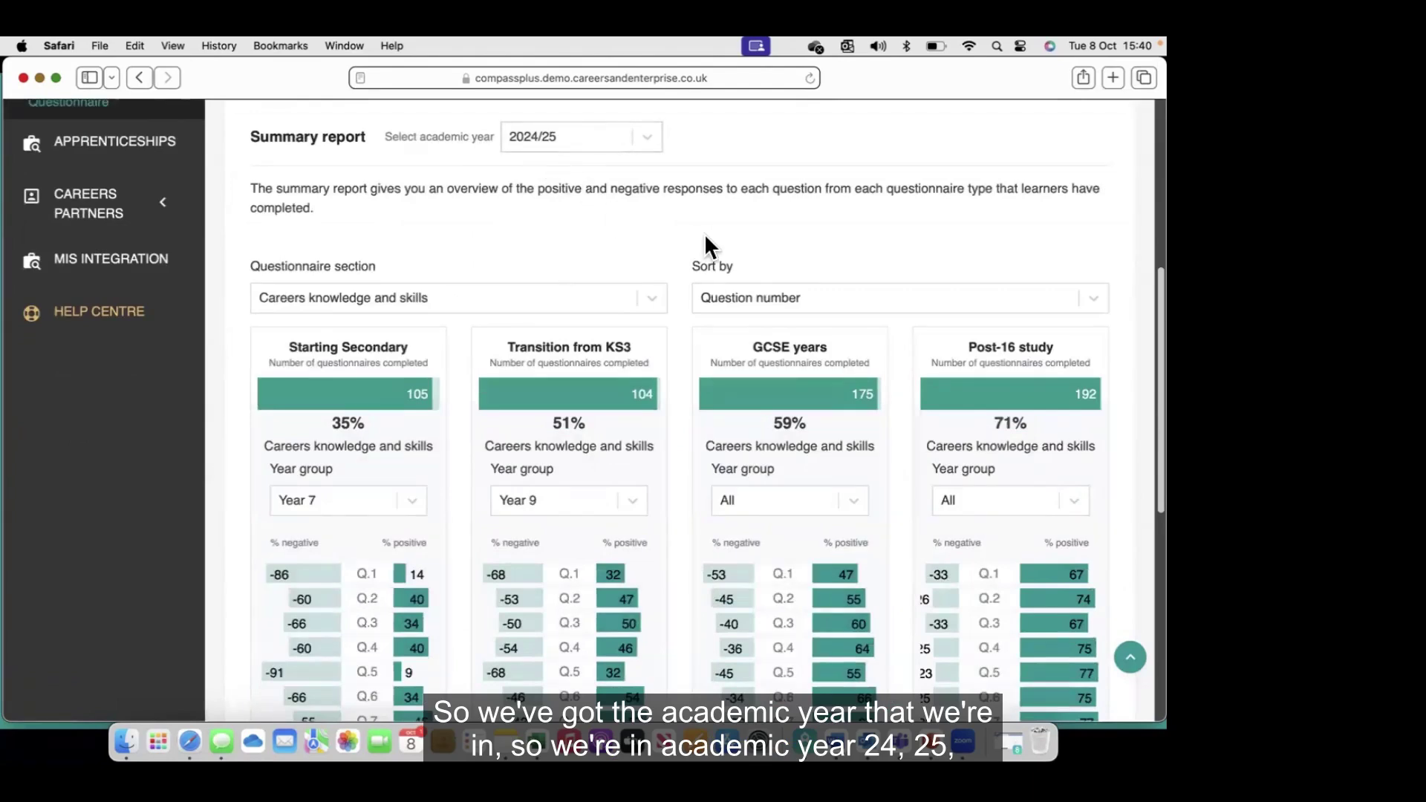
scroll(724, 221, "down", 1)
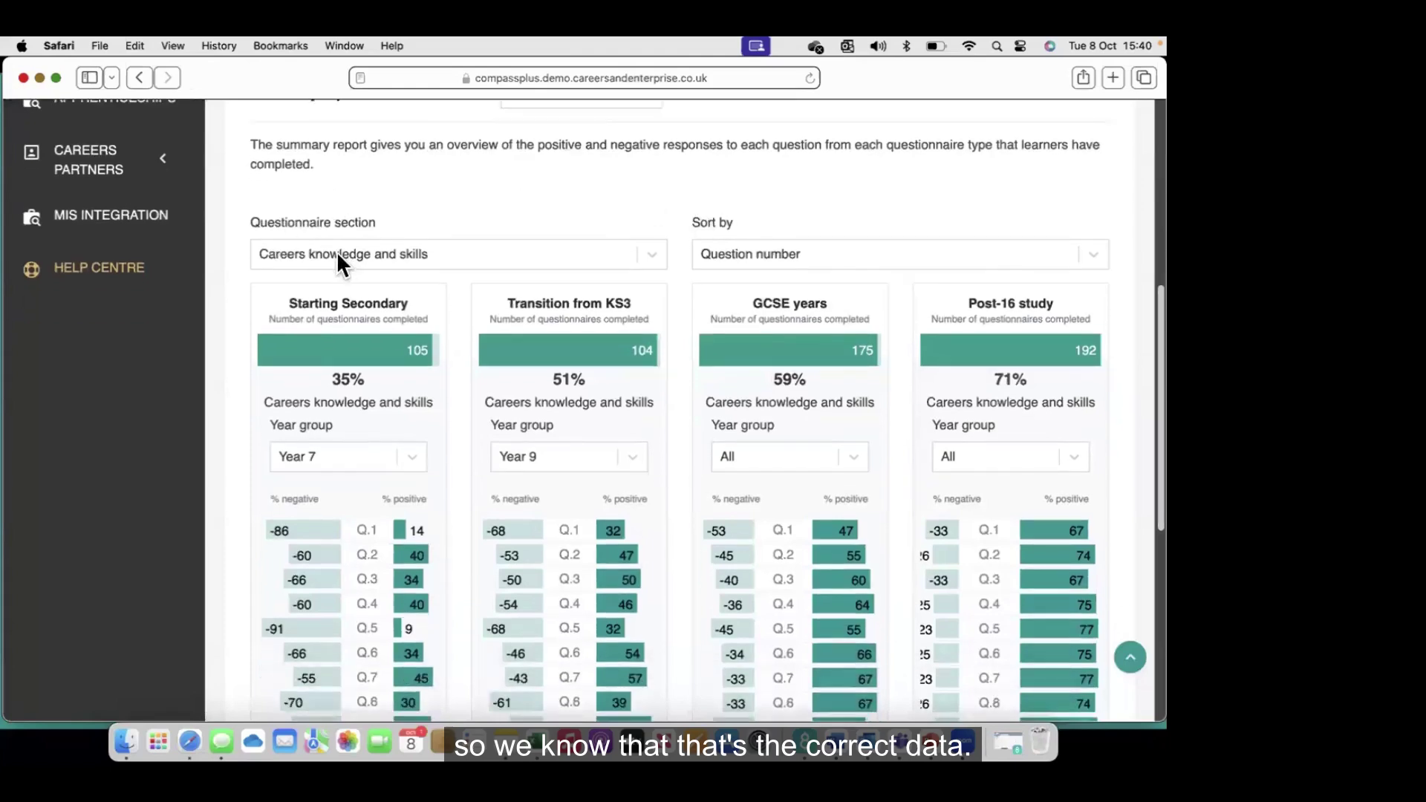
- Review the Questionnaire section and Sort by options, keeping Careers knowledge and skills
left_click(647, 254)
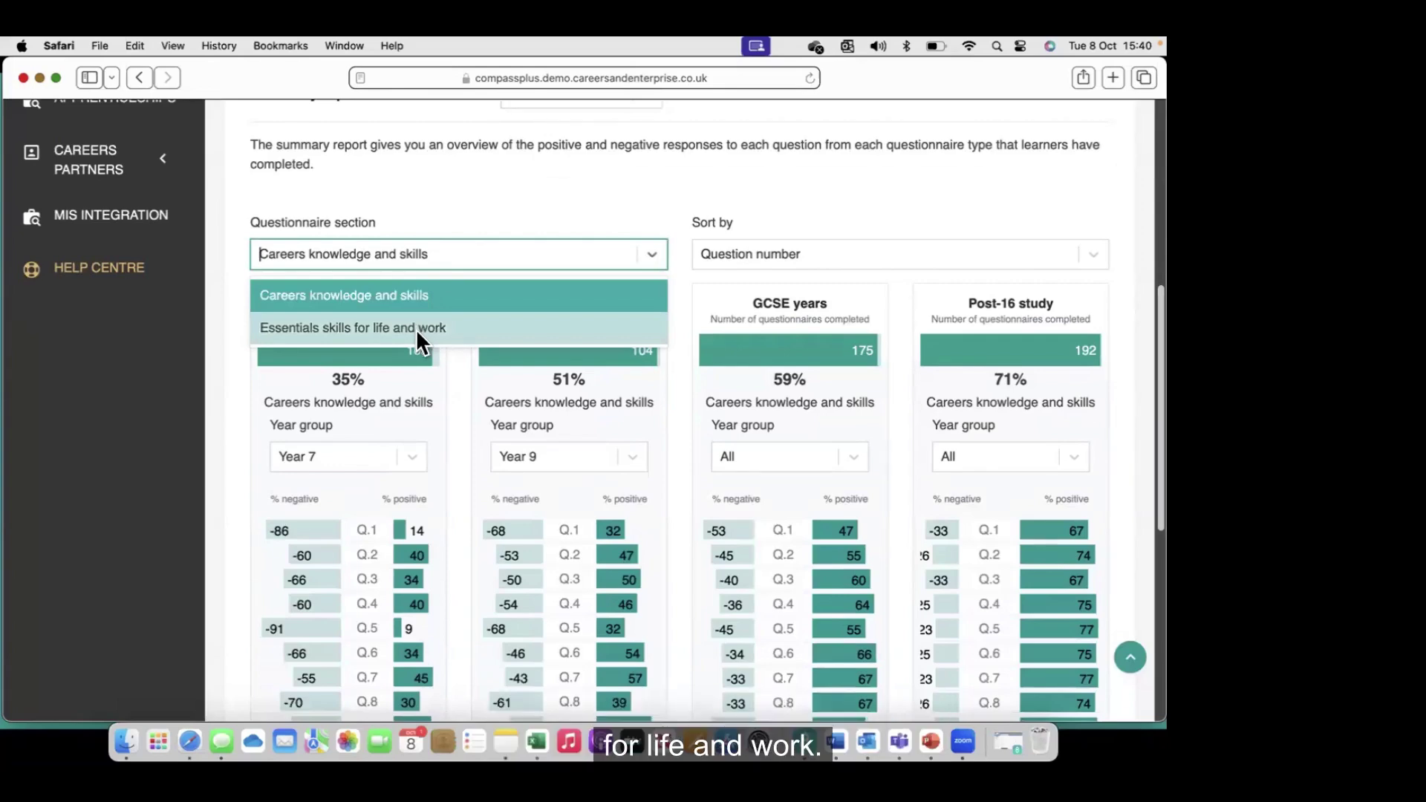
left_click(527, 171)
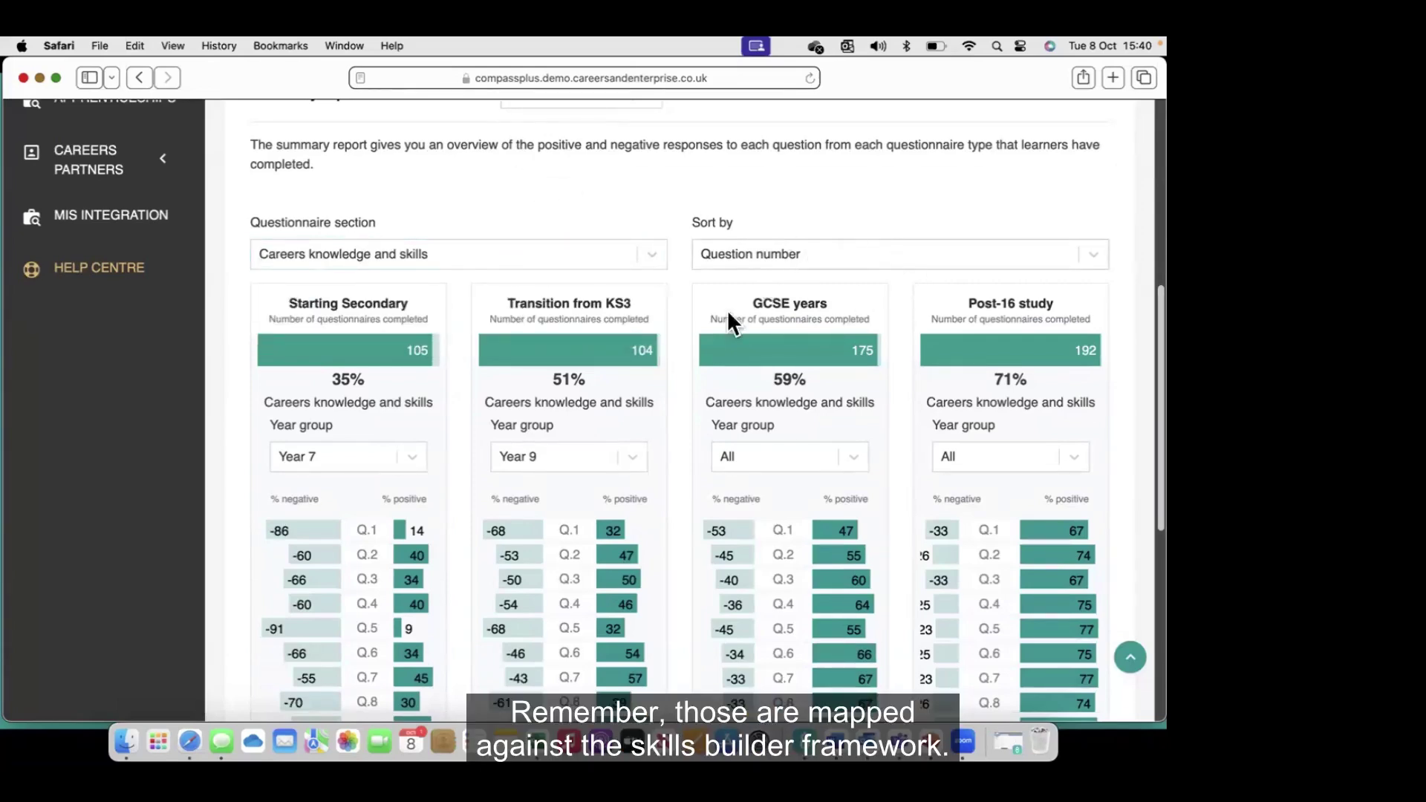
scroll(817, 318, "down", 2)
mouse_move(413, 499)
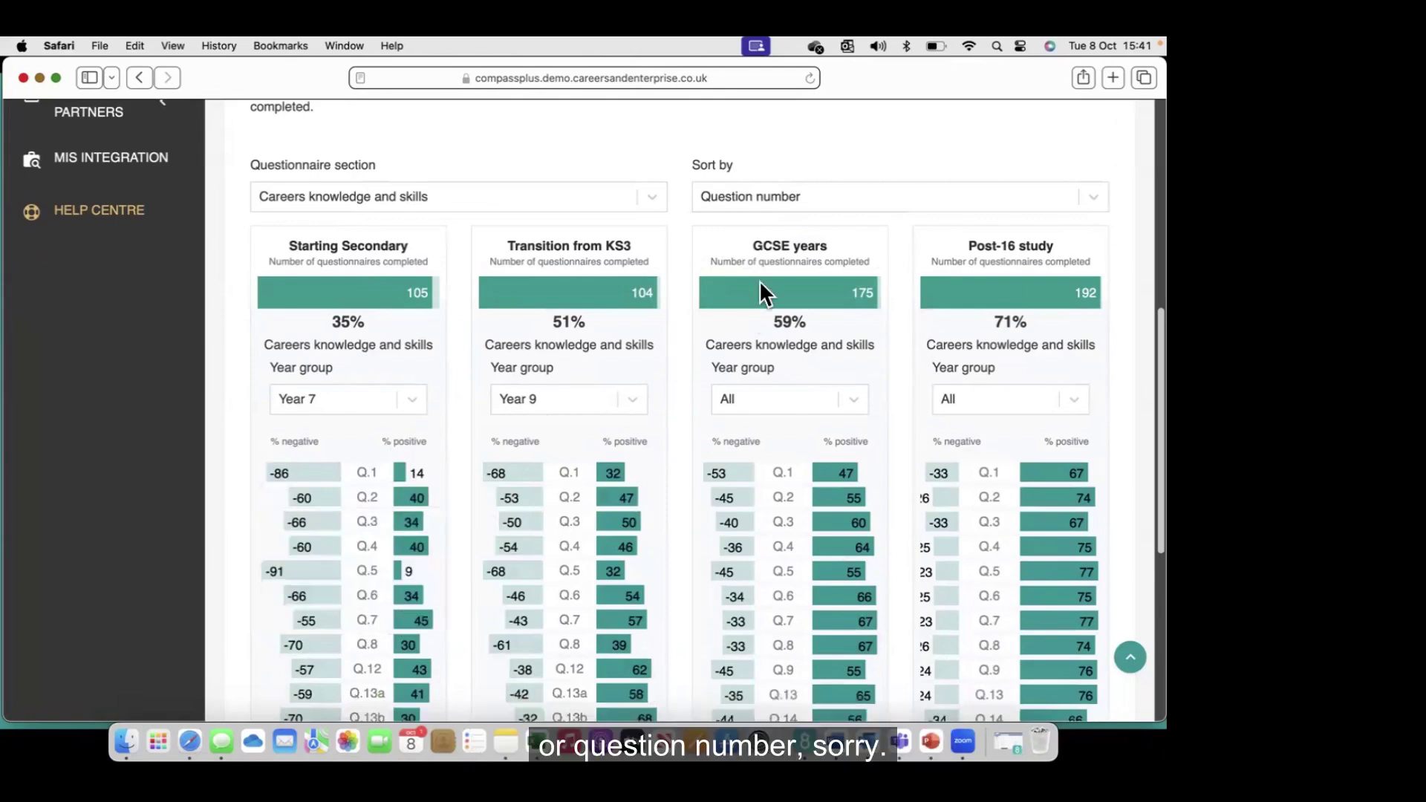
mouse_move(376, 466)
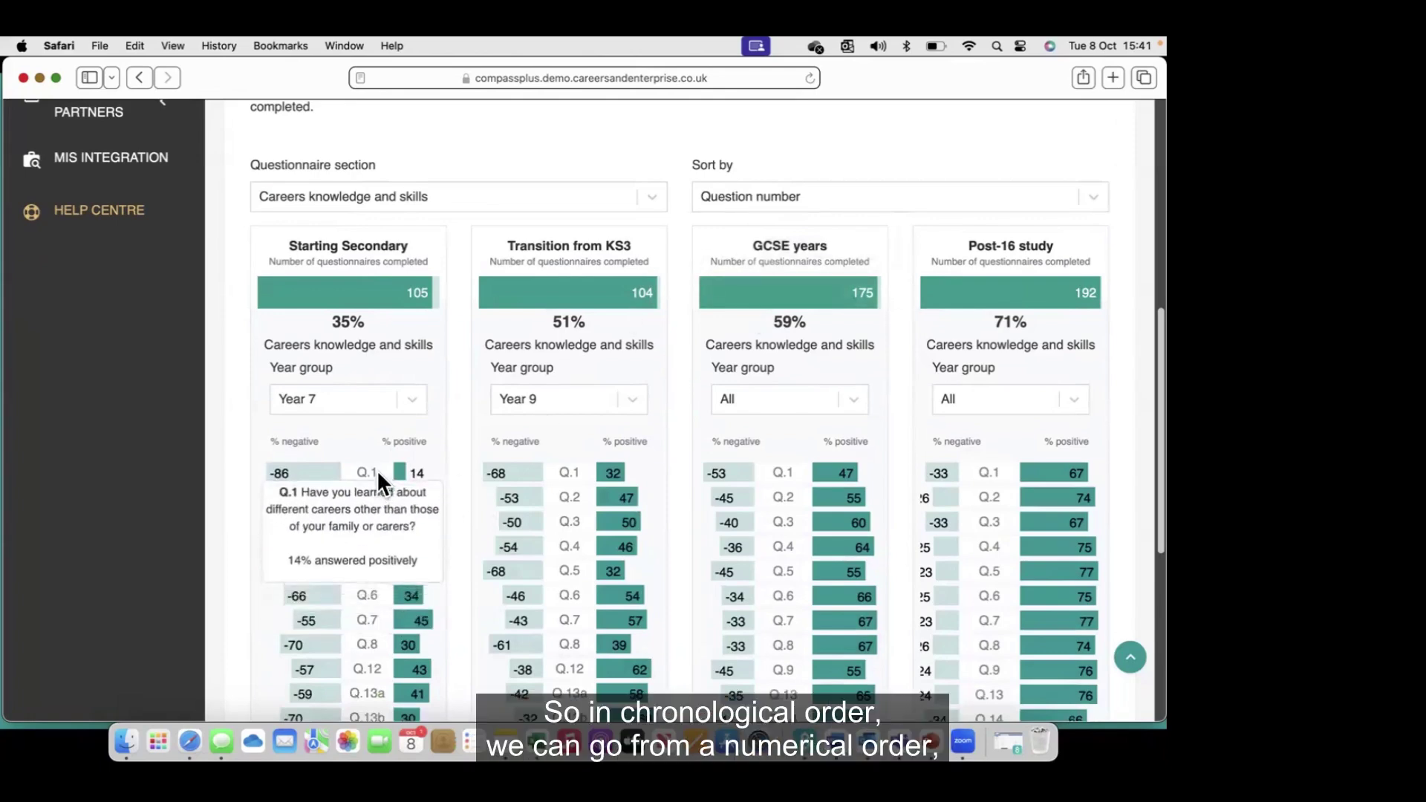
scroll(370, 542, "down", 2)
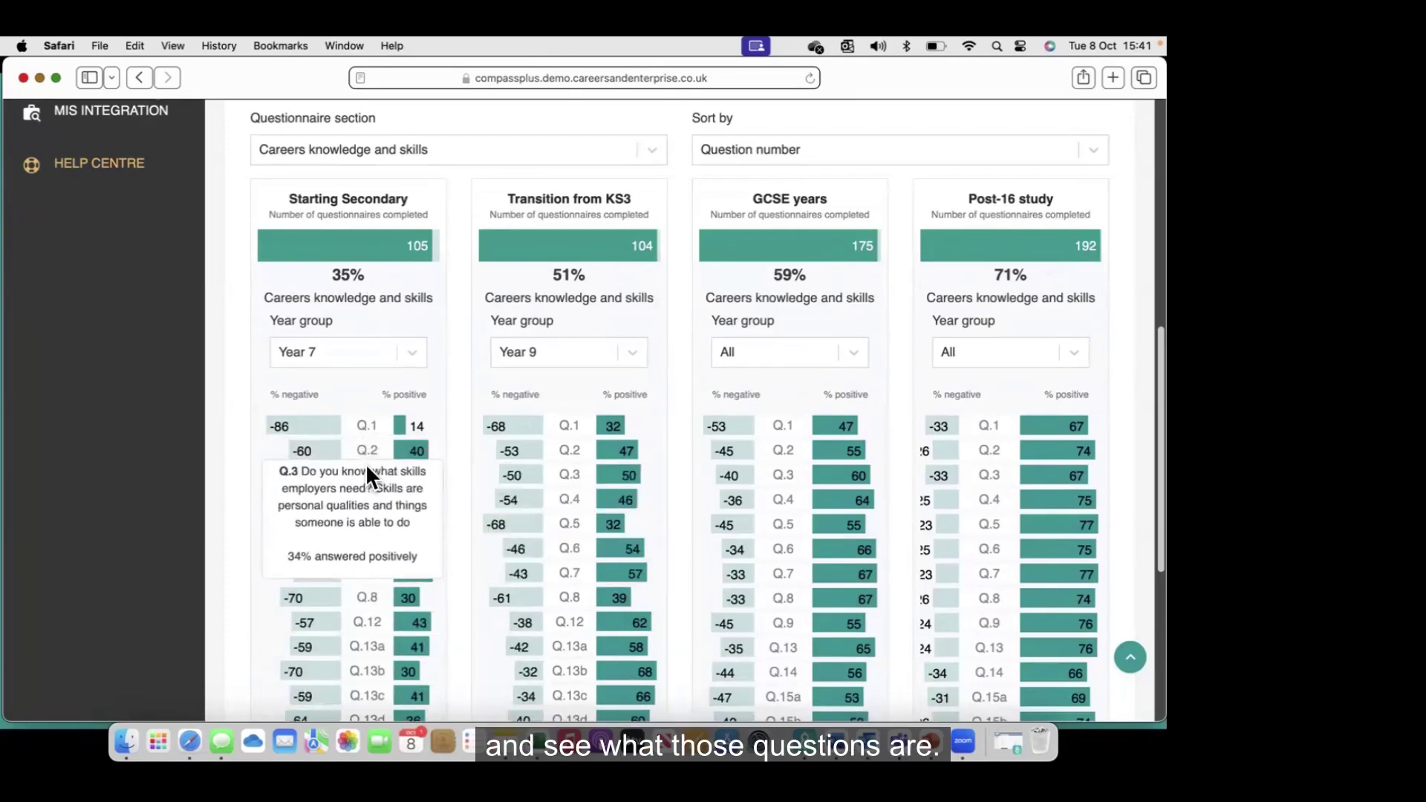
scroll(757, 349, "up", 1)
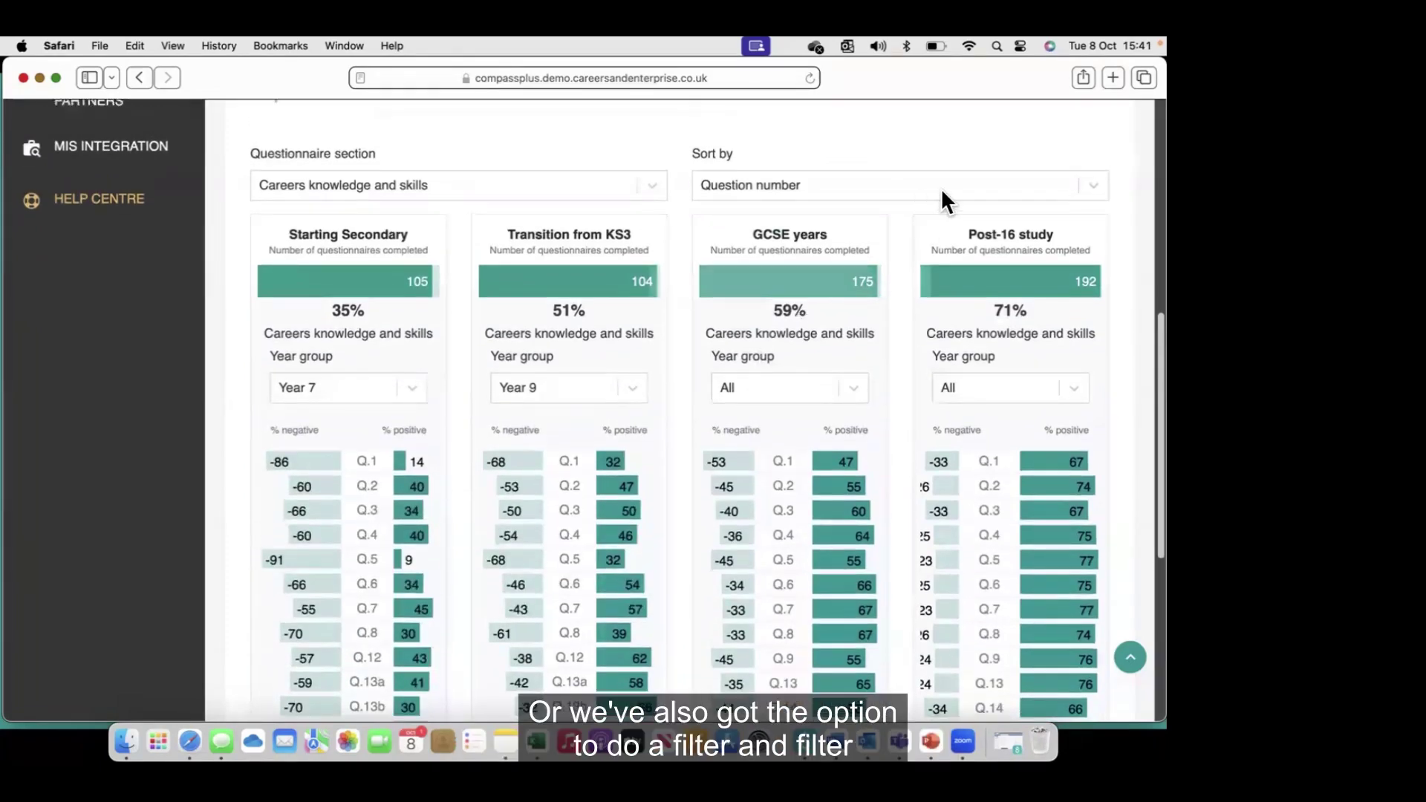
left_click(1093, 186)
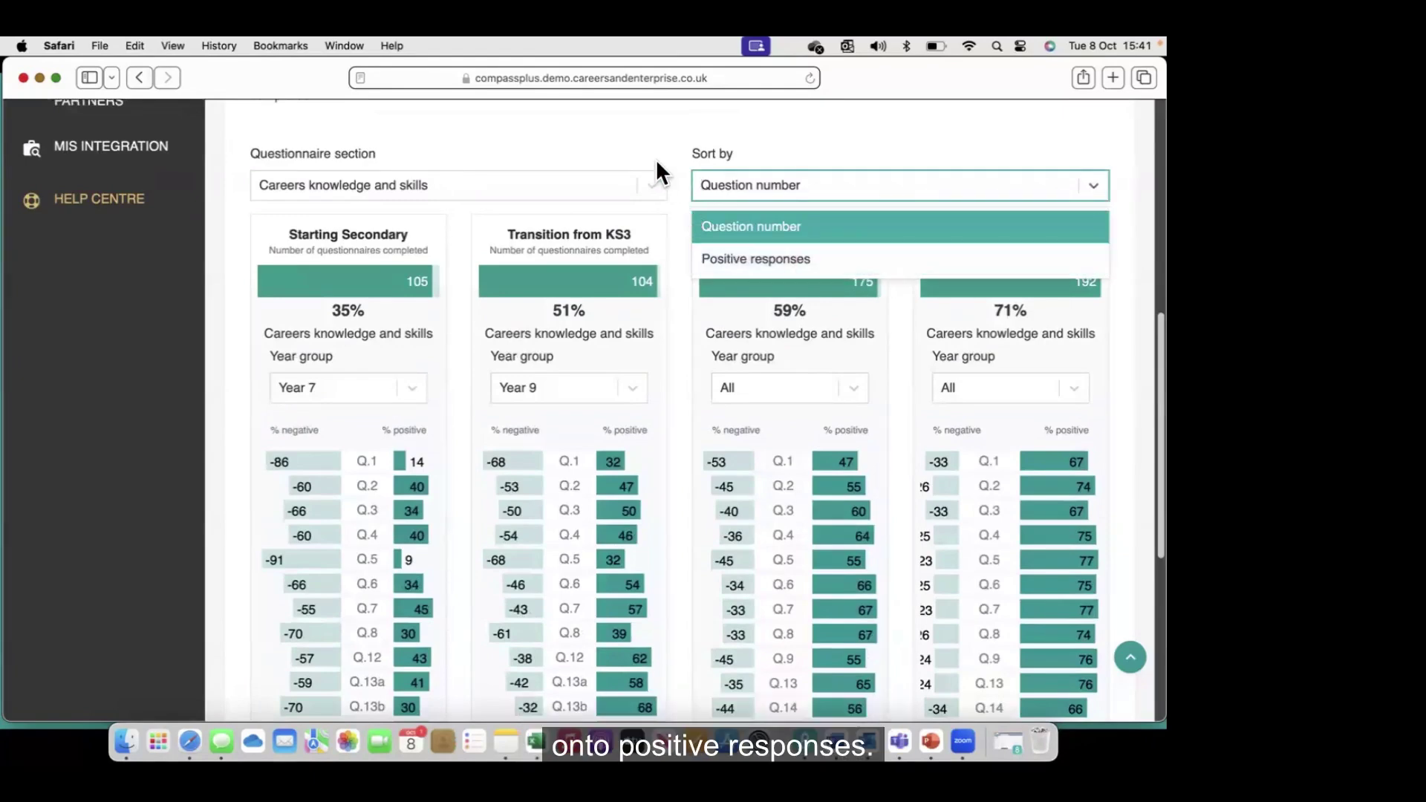
left_click(654, 132)
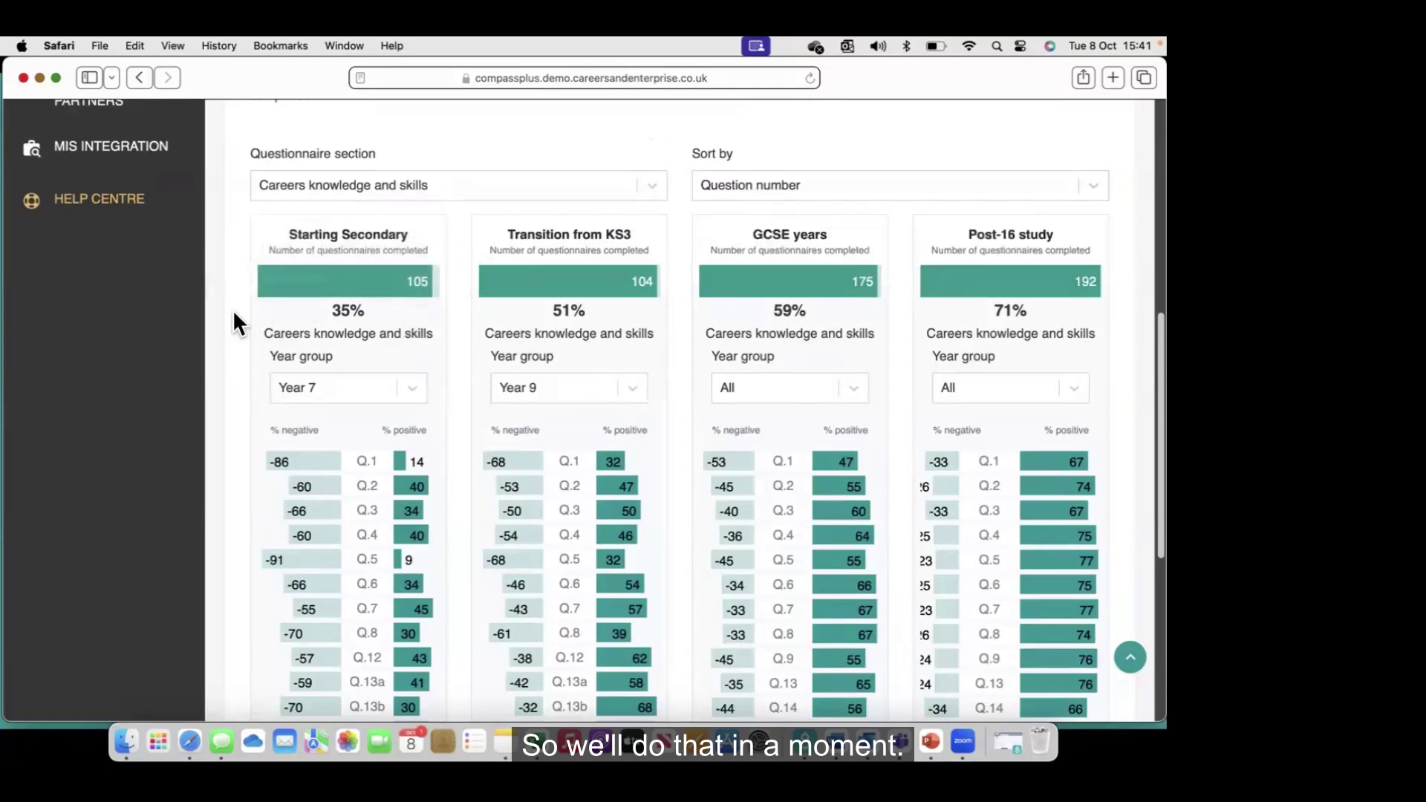
mouse_move(266, 278)
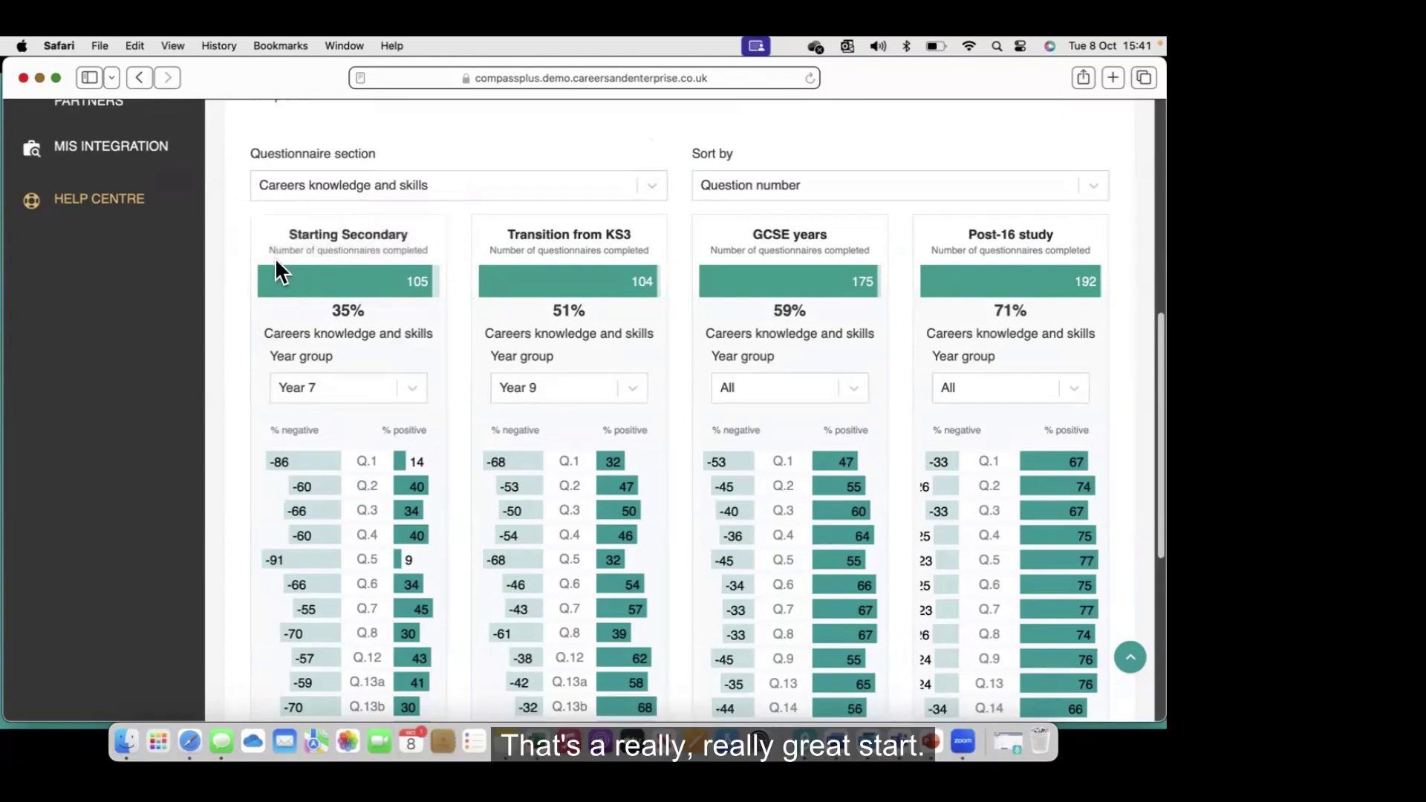
mouse_move(357, 332)
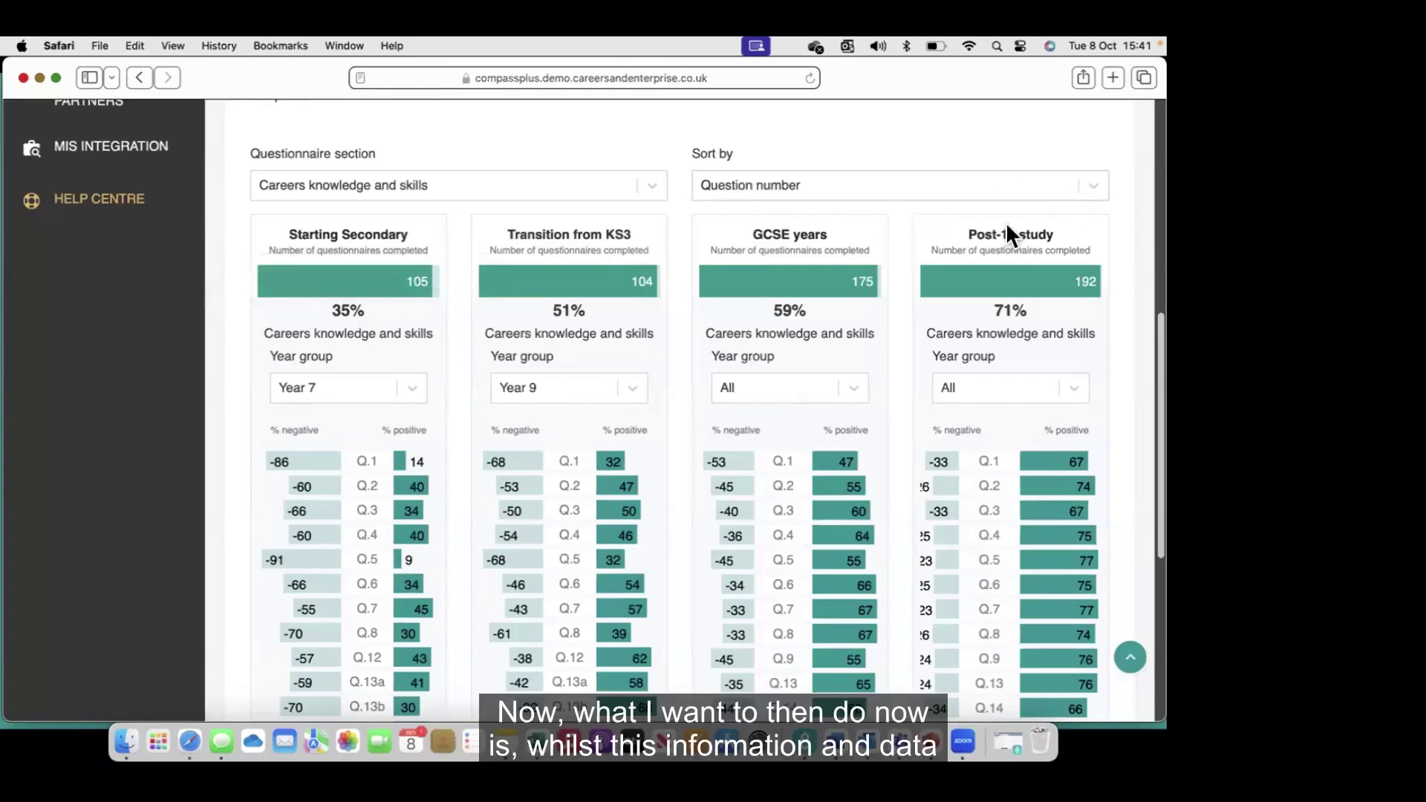
scroll(212, 485, "down", 5)
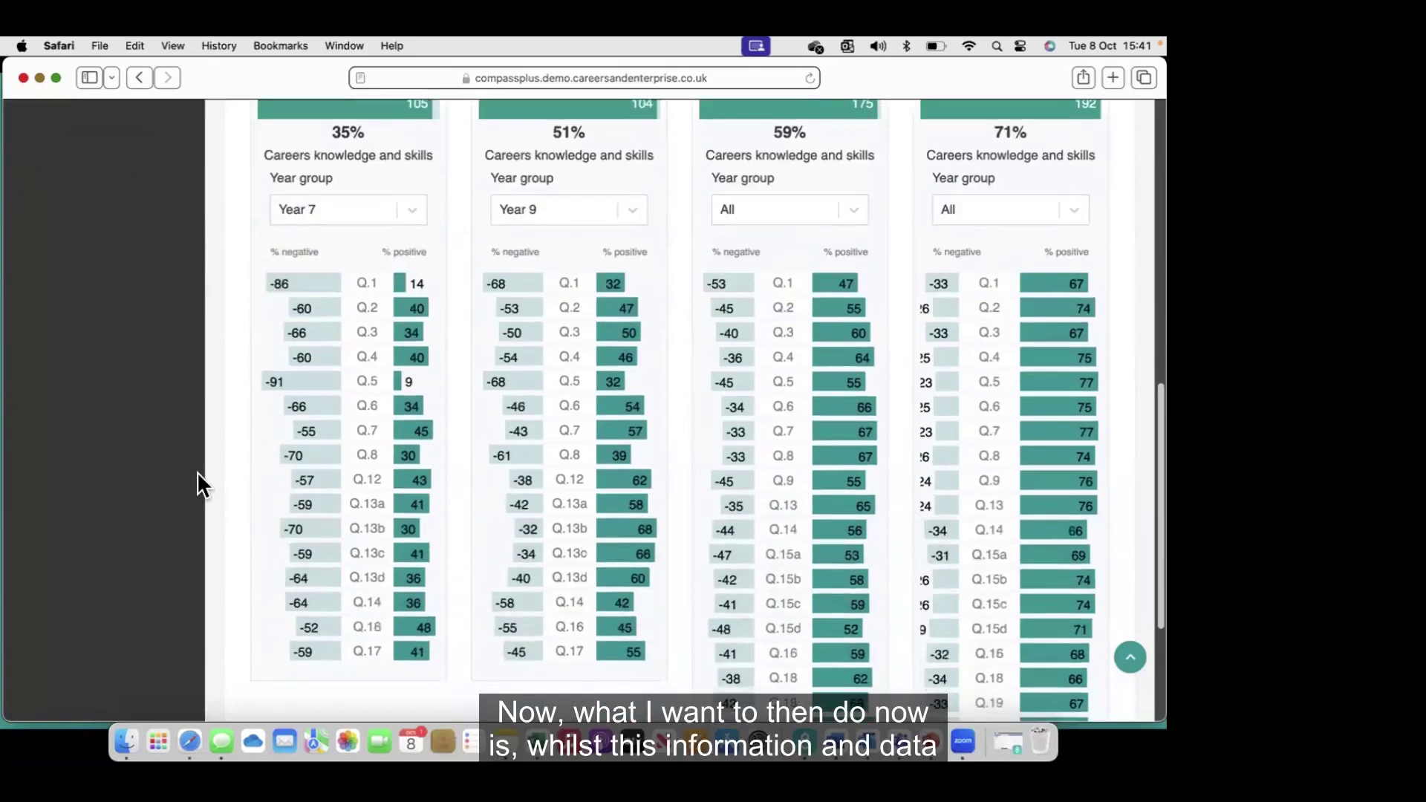
mouse_move(349, 286)
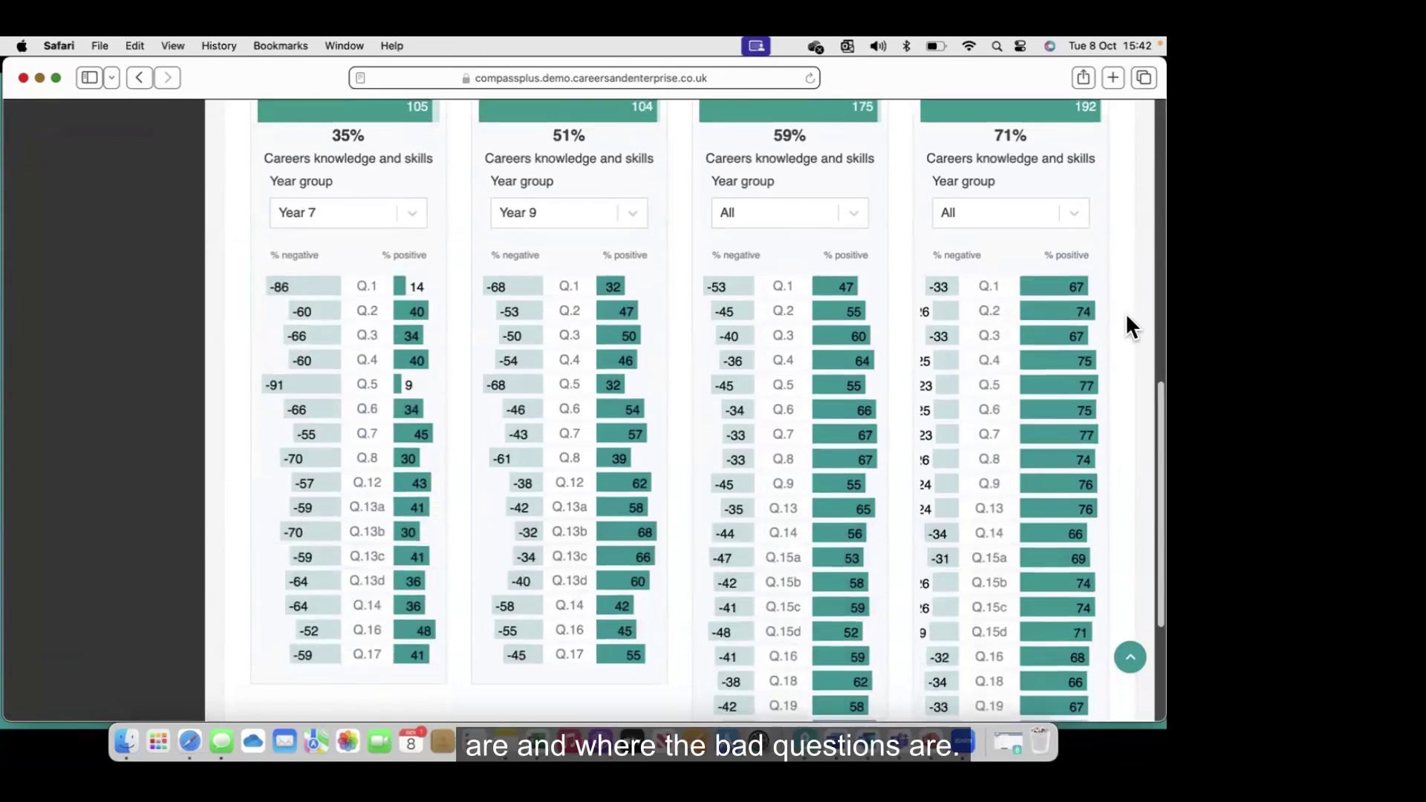
scroll(1126, 324, "up", 5)
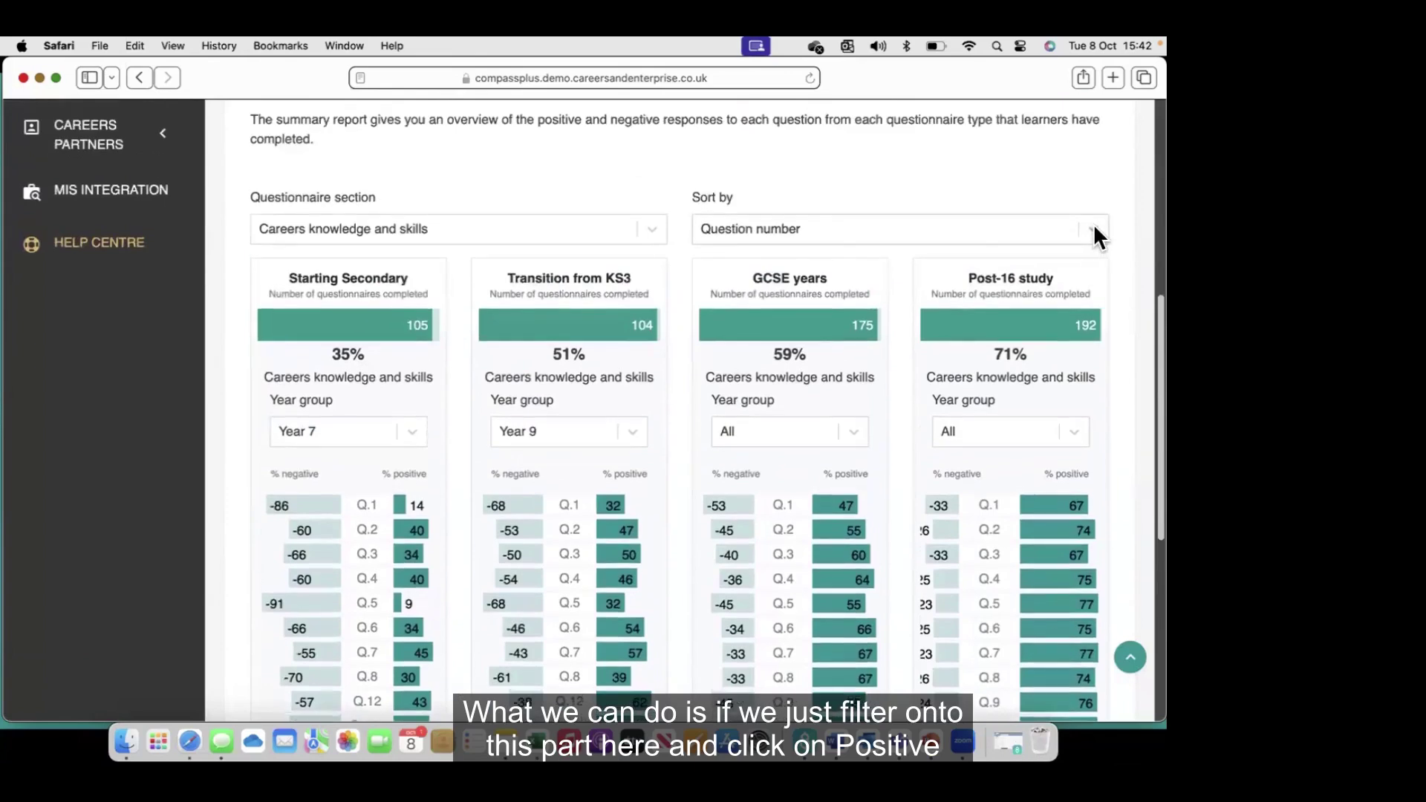
- Sort the summary questions by Positive responses, Q.16 at 48% down to Q.5 at 9%
left_click(1093, 229)
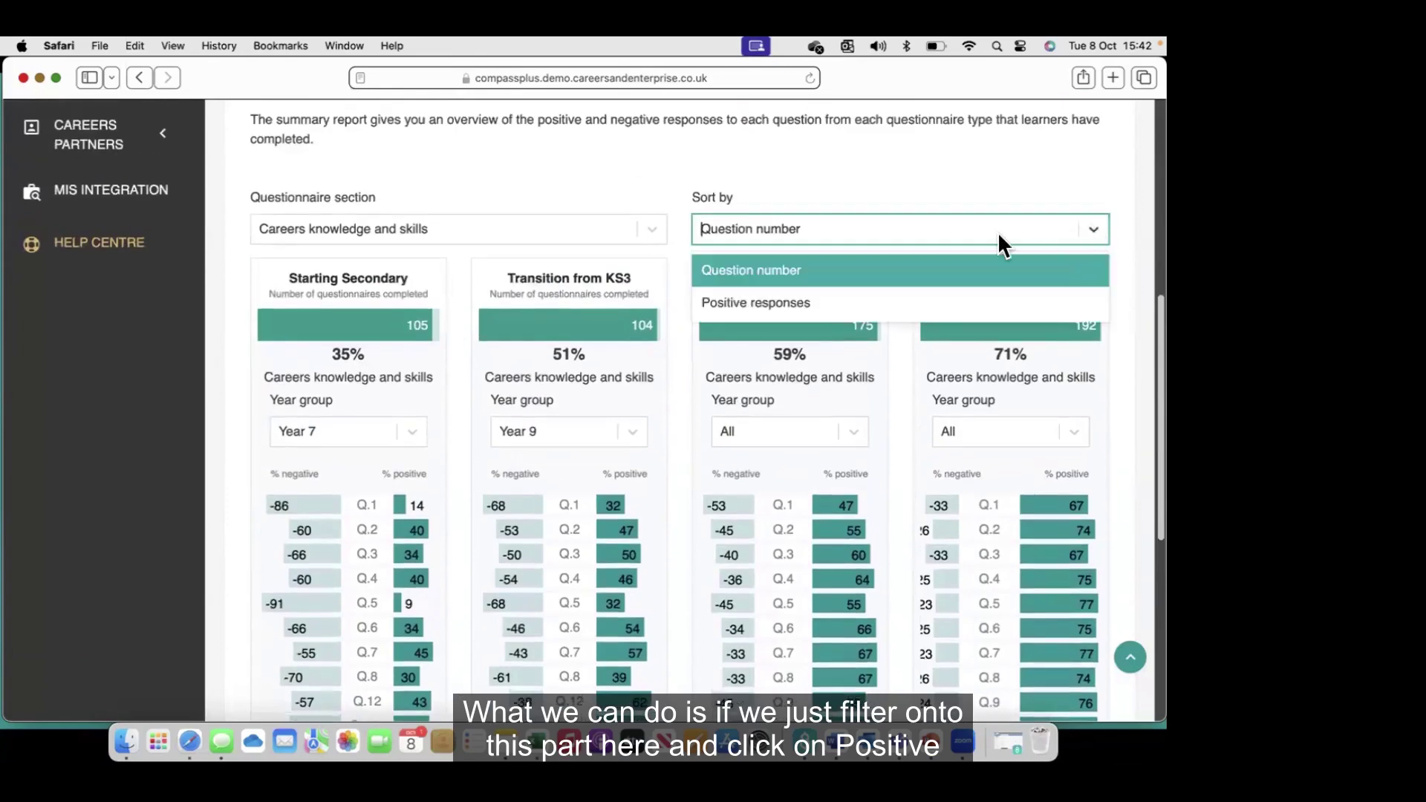
left_click(760, 300)
scroll(222, 422, "down", 5)
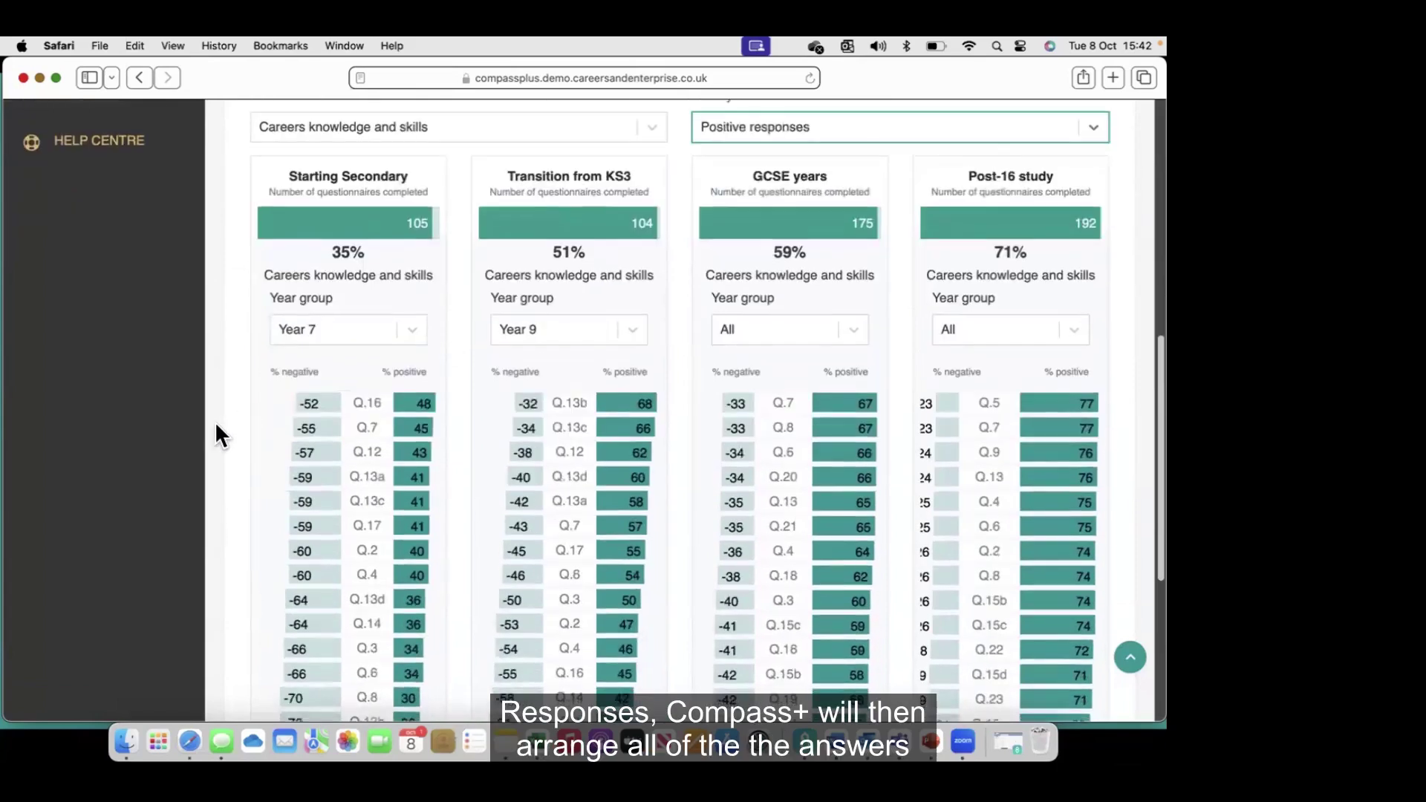
scroll(215, 421, "up", 1)
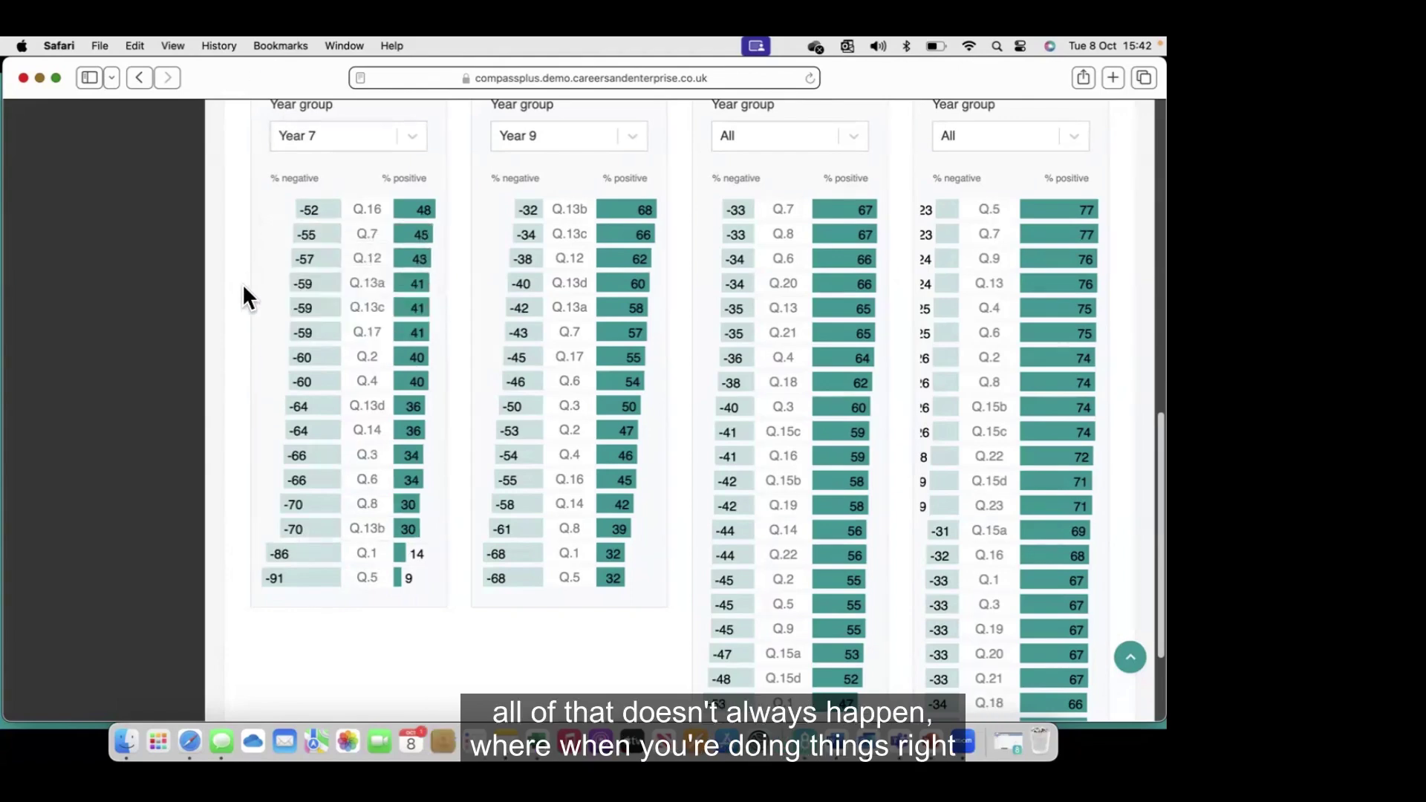
scroll(243, 286, "down", 1)
scroll(244, 287, "up", 2)
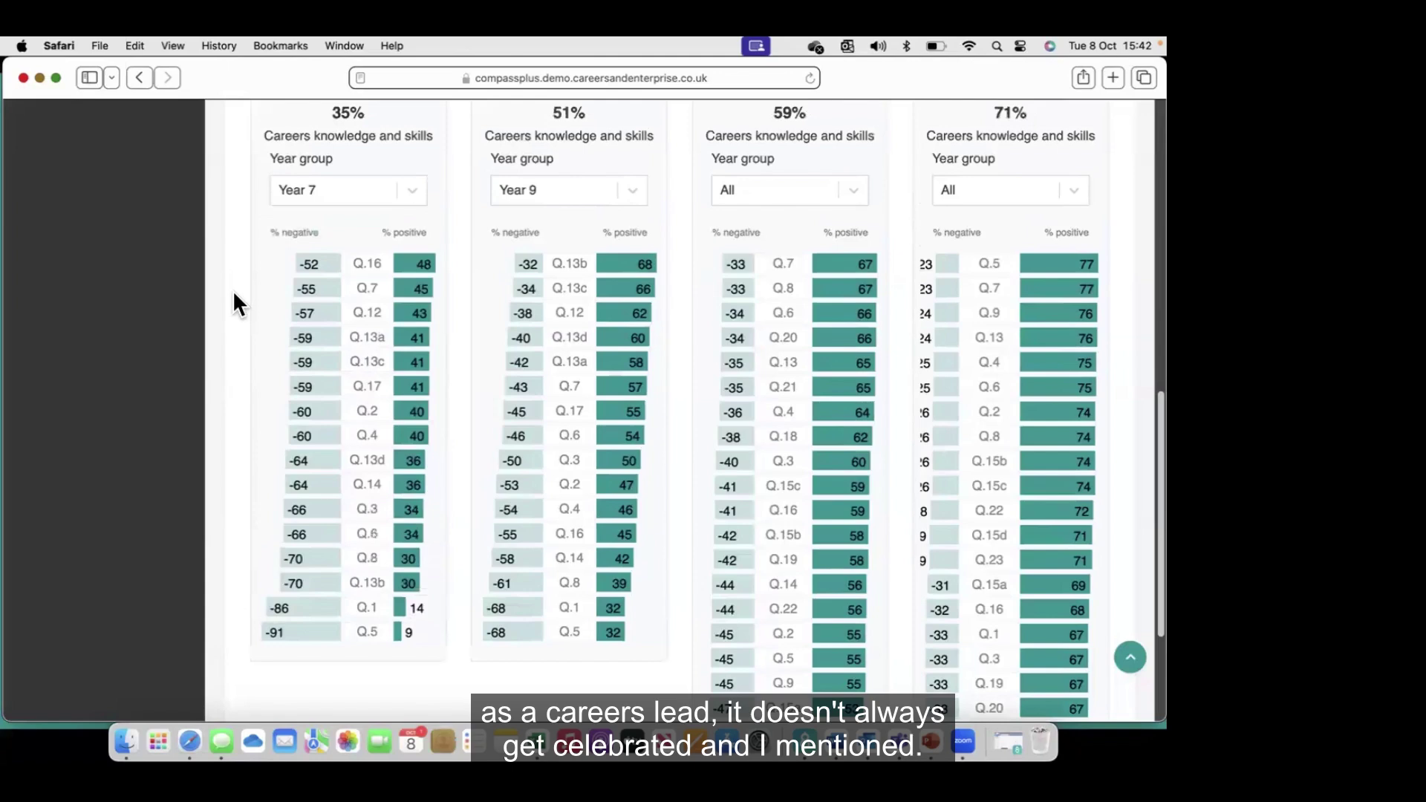
mouse_move(385, 256)
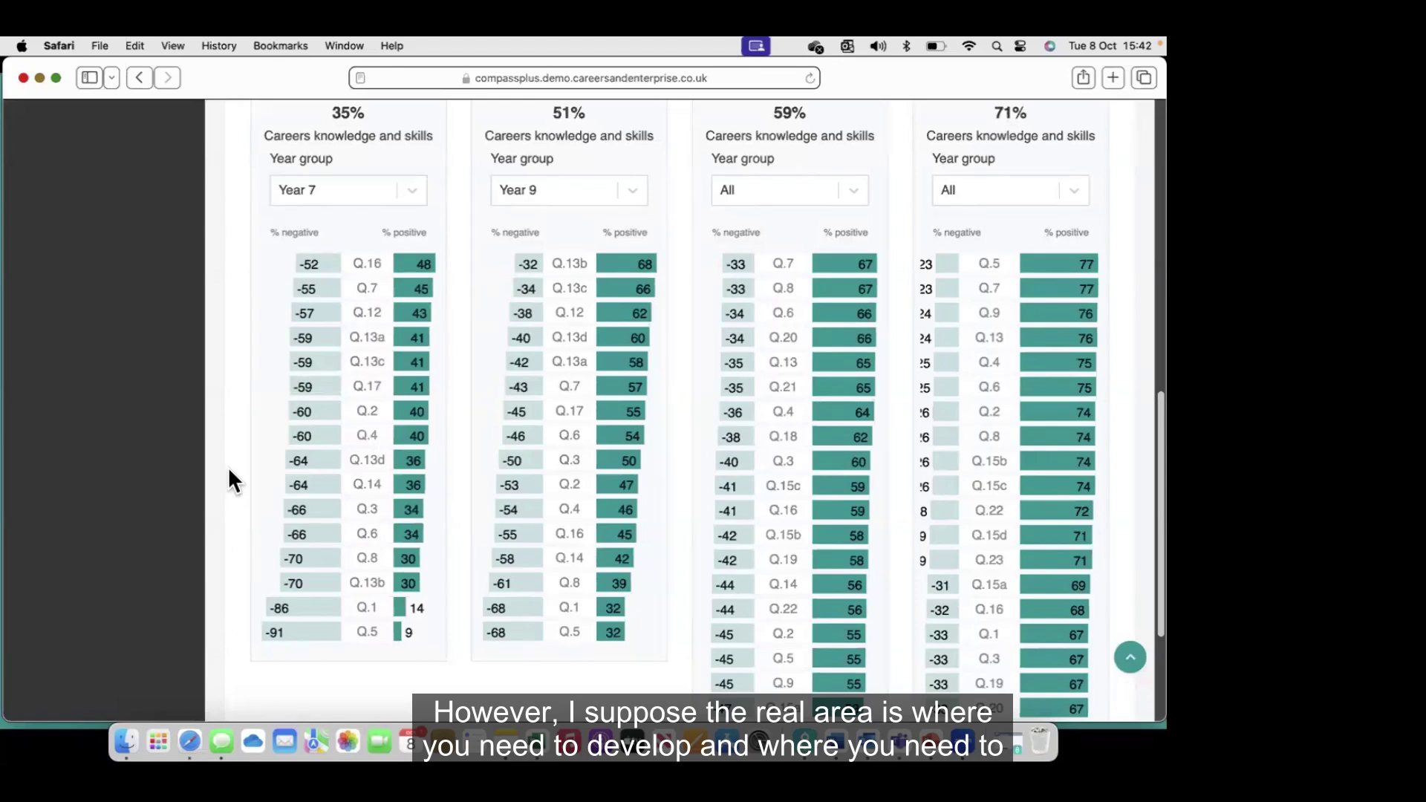
scroll(229, 471, "down", 2)
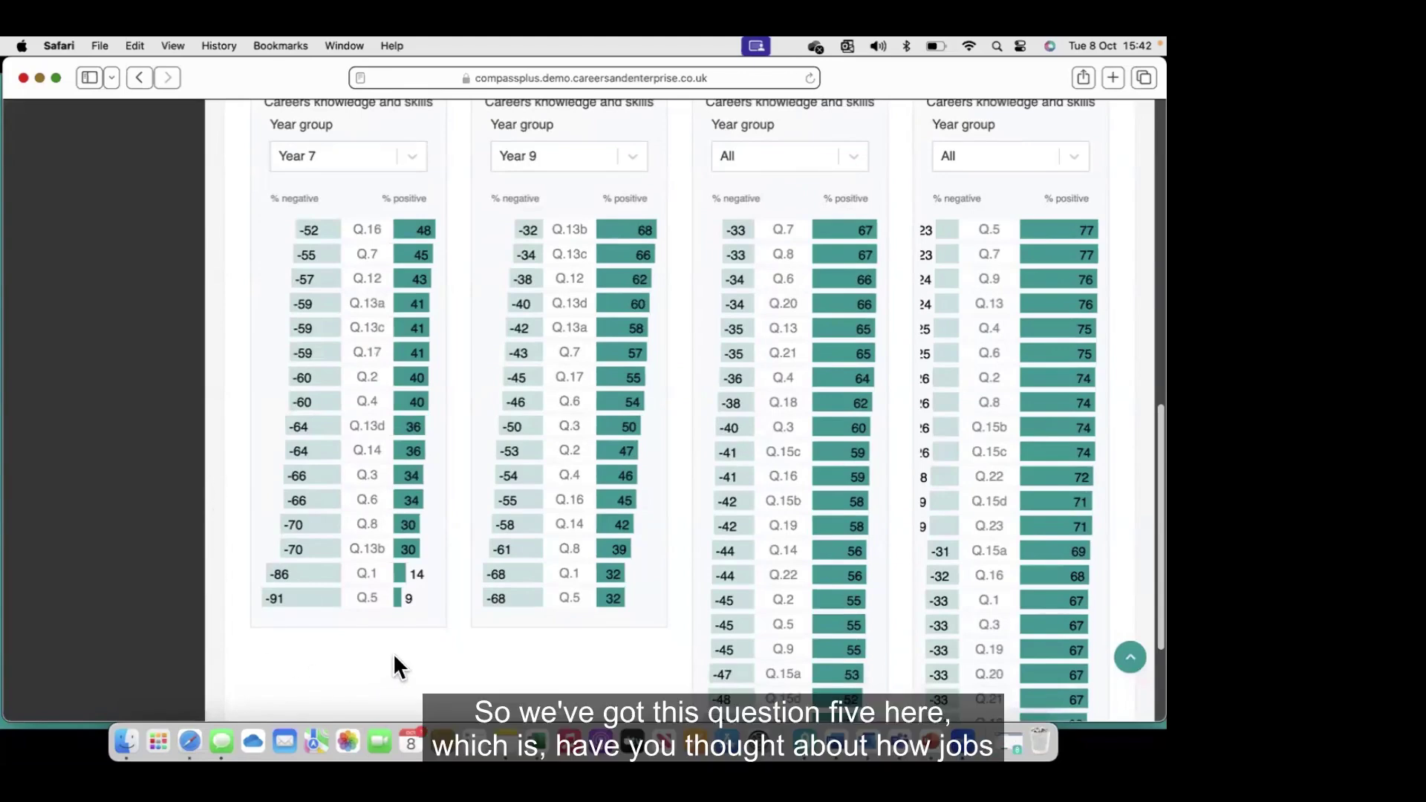
mouse_move(369, 598)
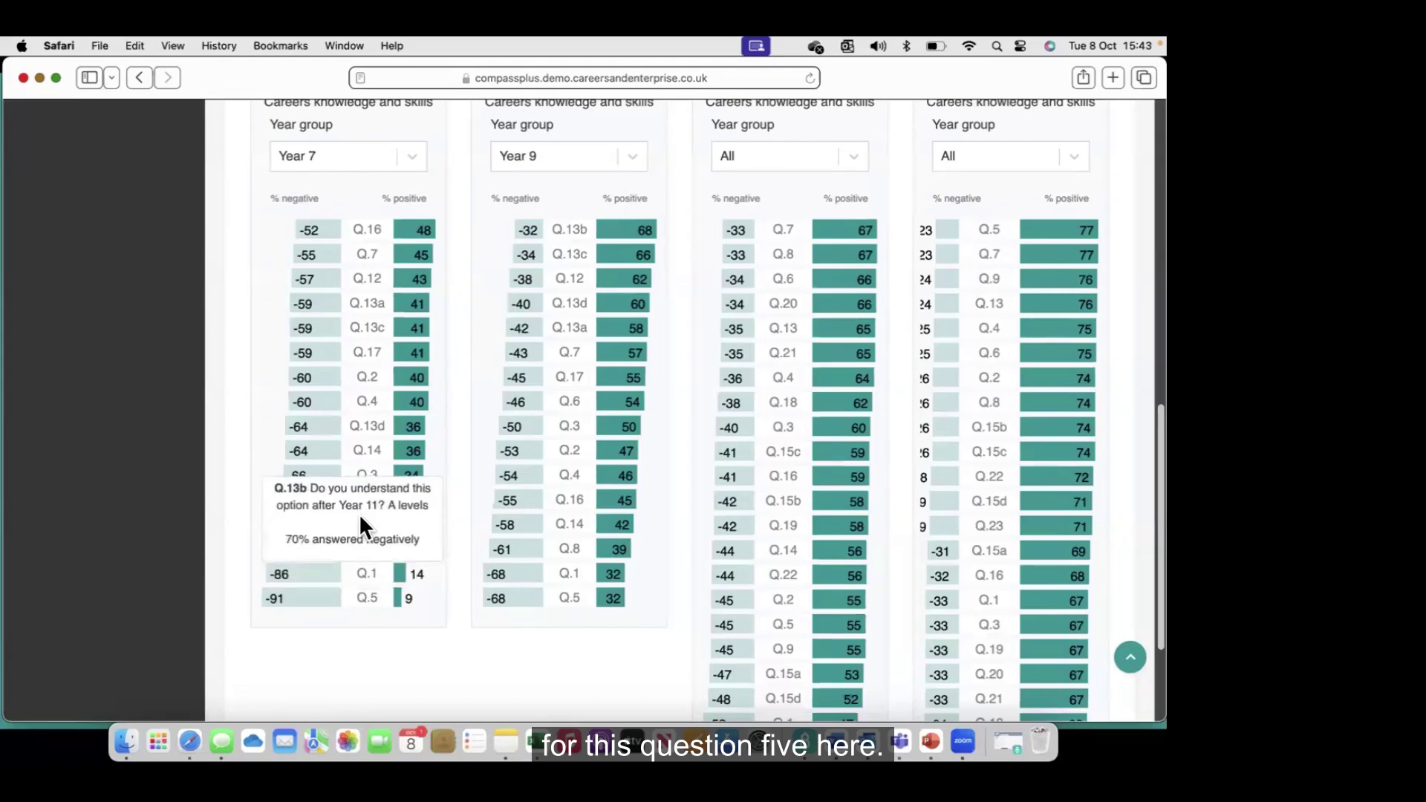
mouse_move(374, 498)
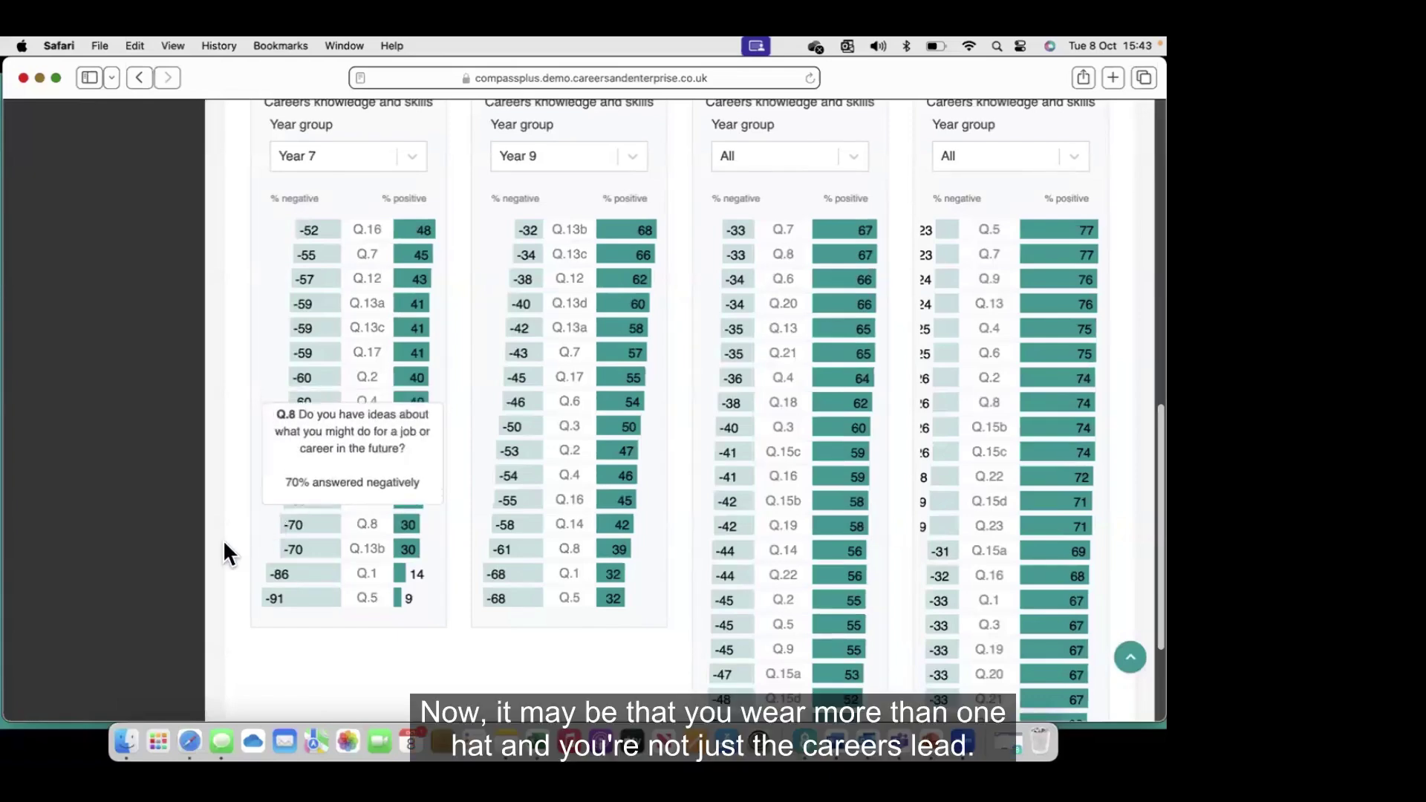
scroll(221, 539, "up", 1)
scroll(221, 537, "up", 2)
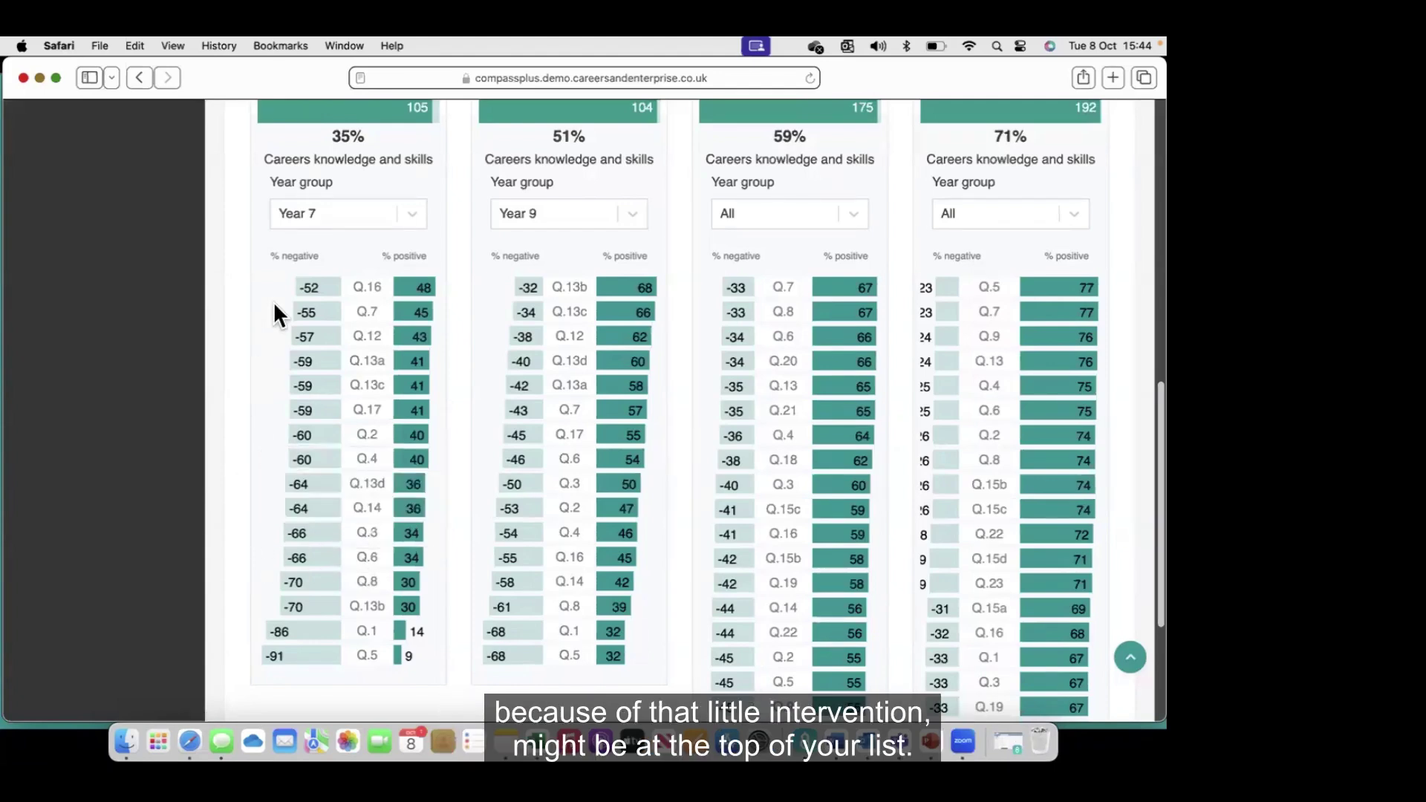
mouse_move(618, 480)
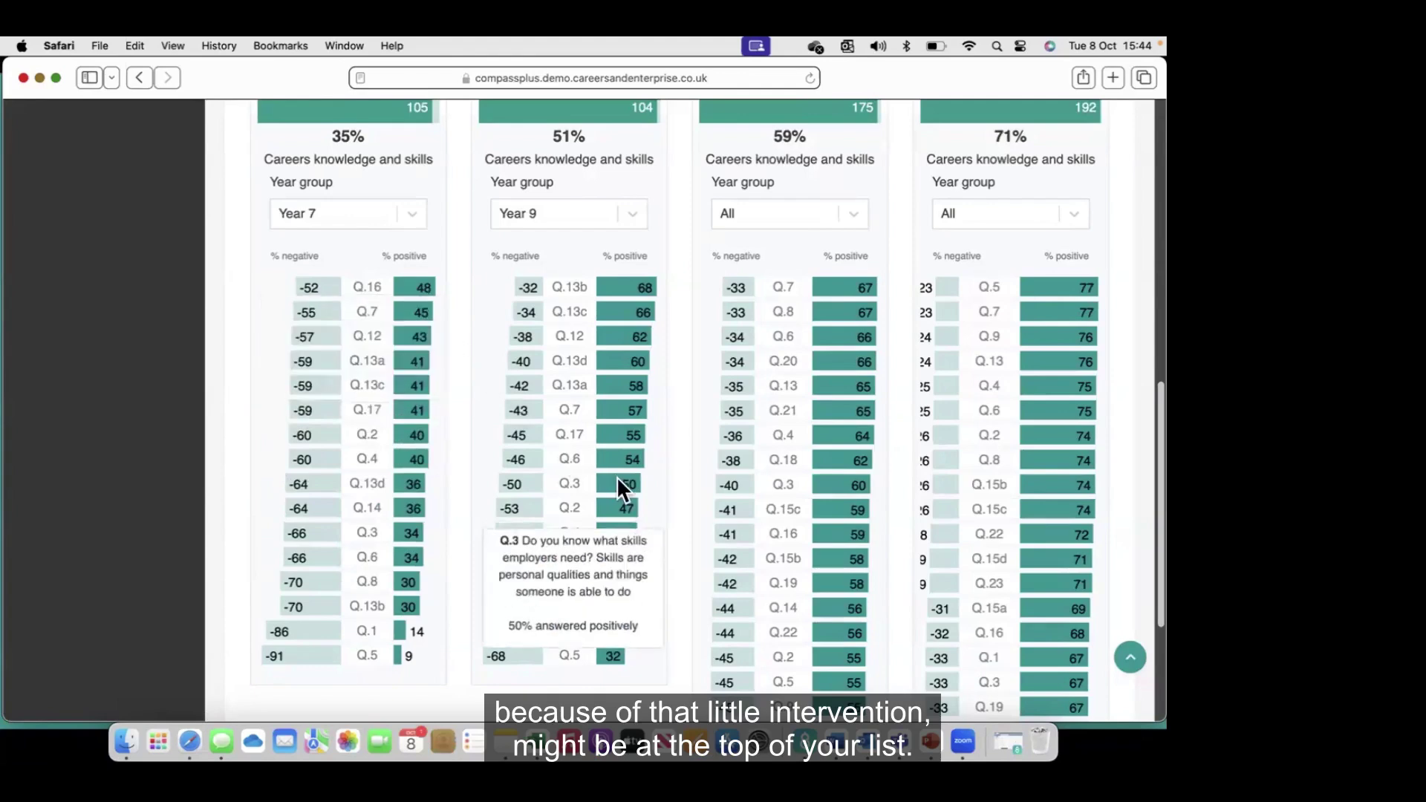
scroll(682, 469, "up", 1)
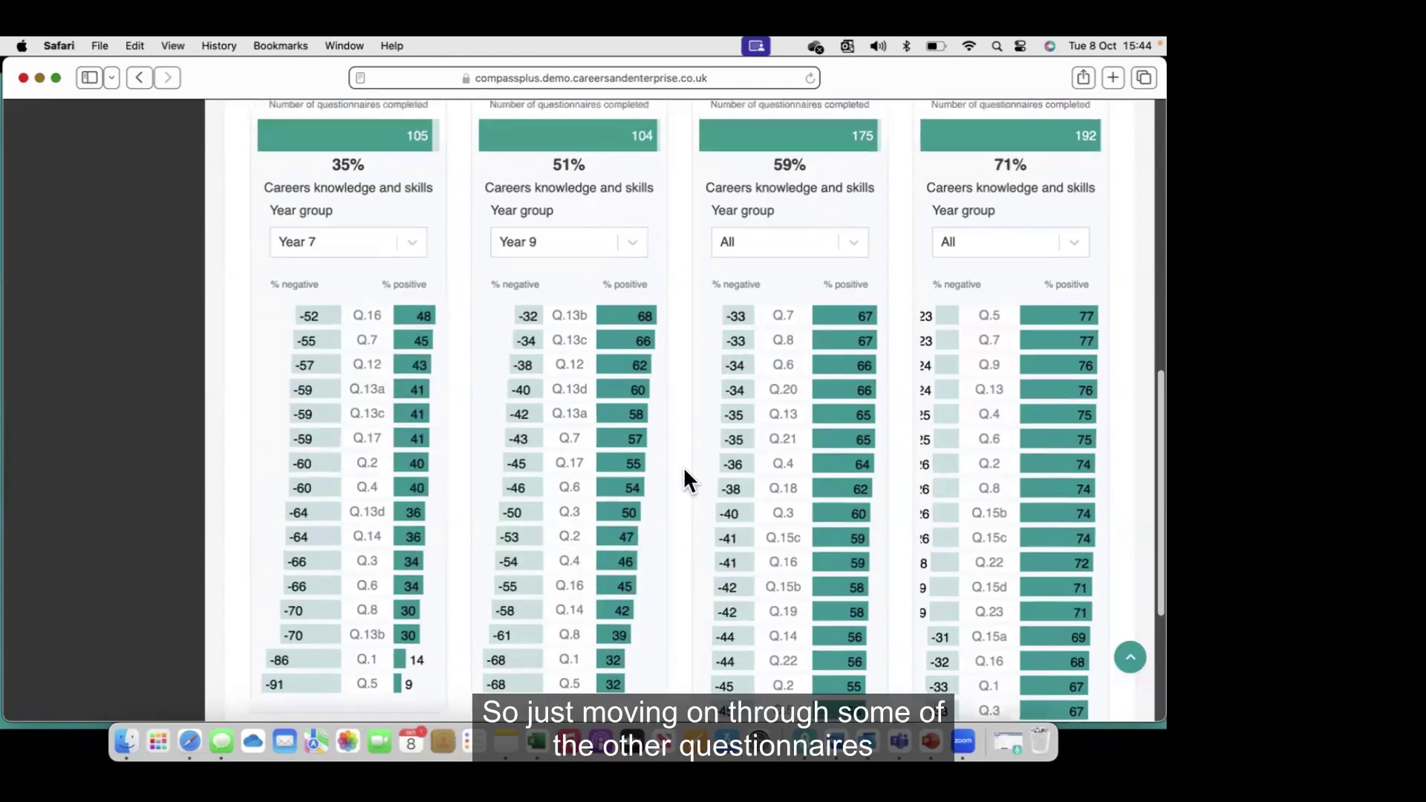
scroll(683, 467, "up", 3)
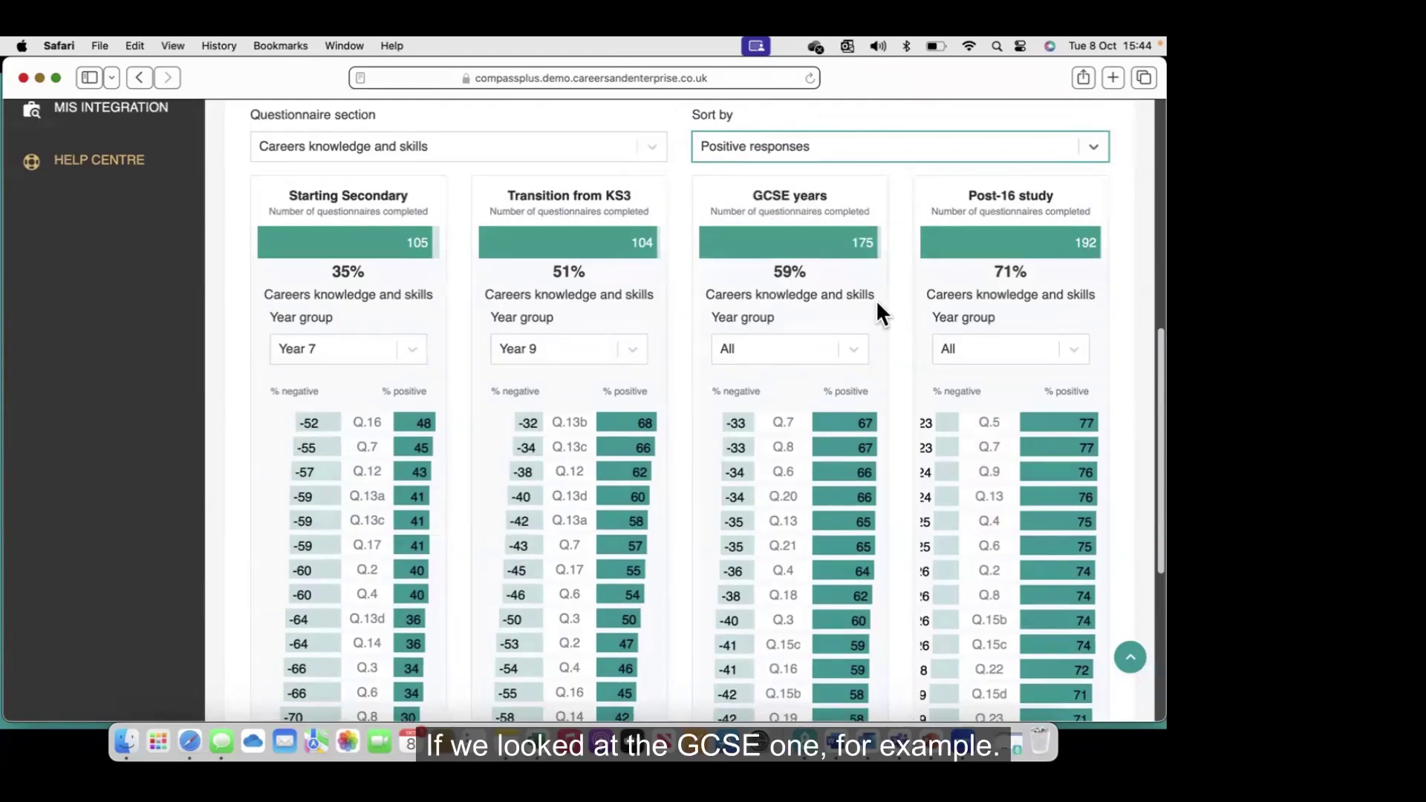
scroll(890, 492, "down", 2)
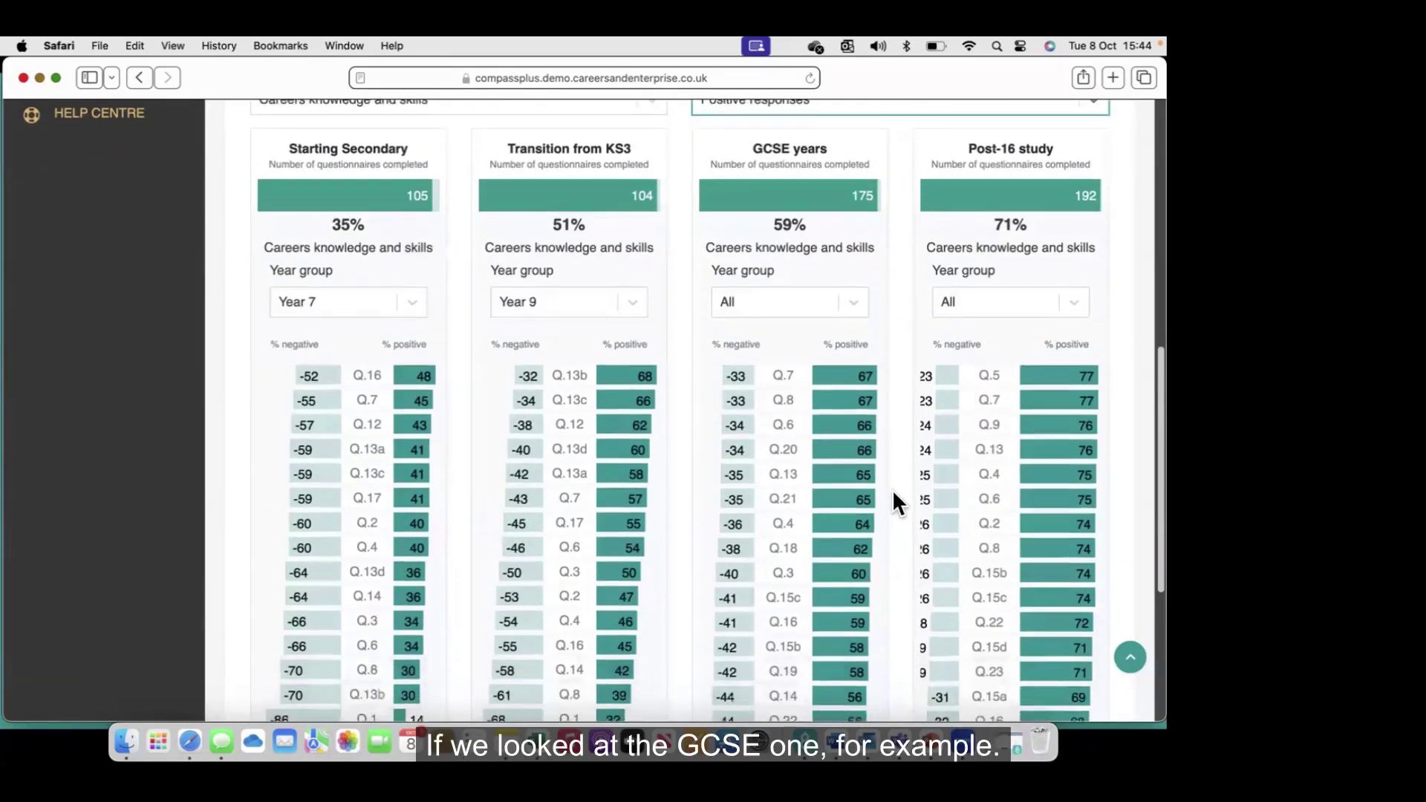
scroll(893, 484, "down", 5)
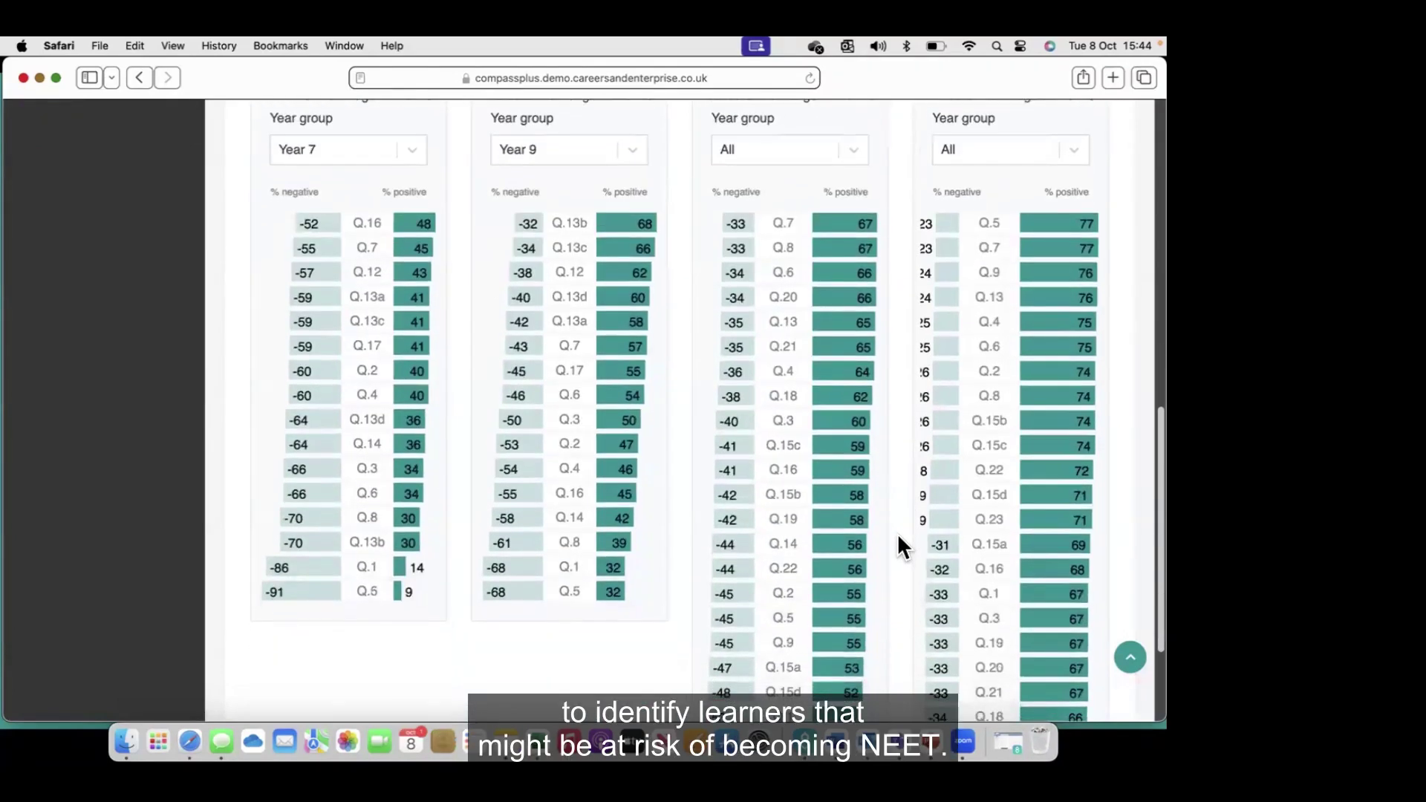
scroll(897, 533, "down", 1)
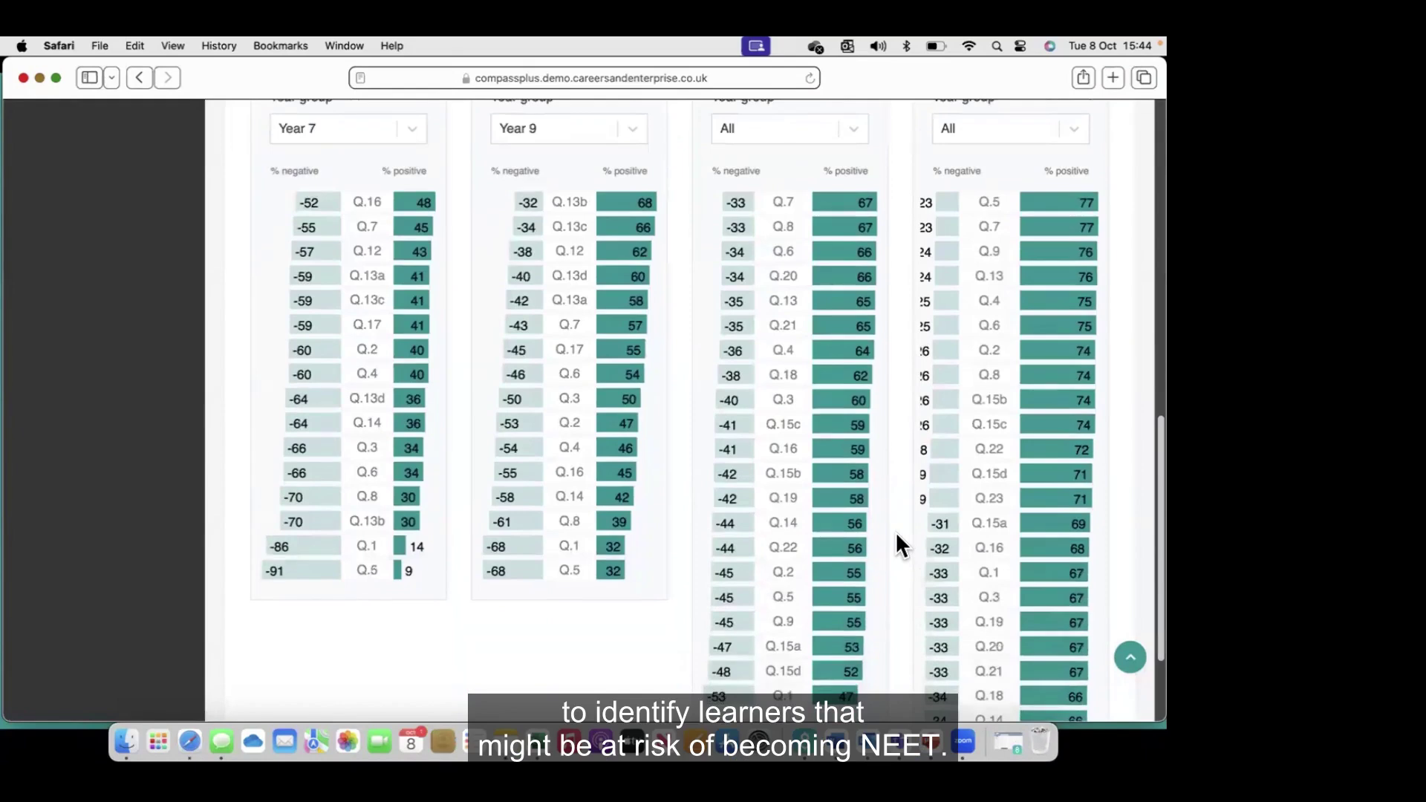
scroll(894, 532, "down", 2)
mouse_move(864, 487)
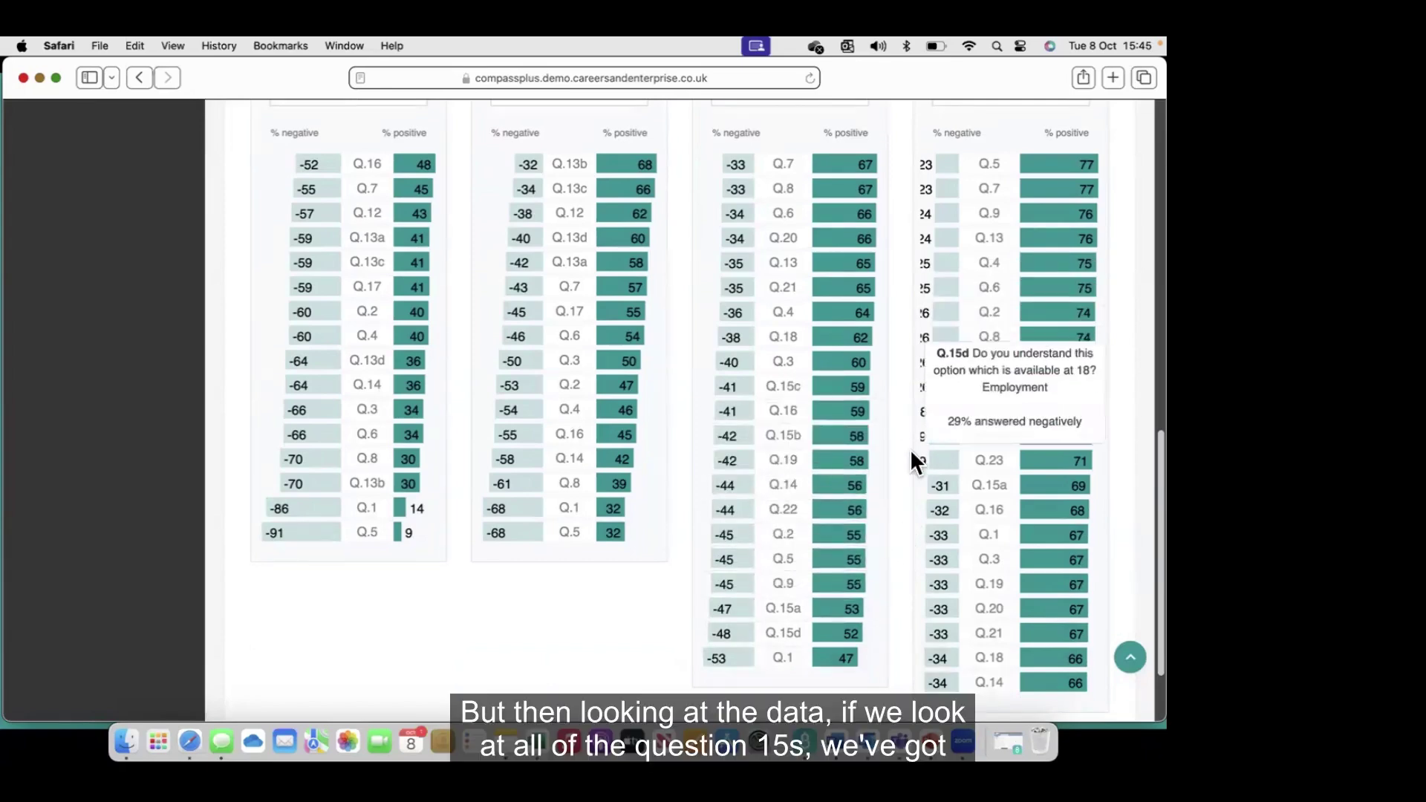
mouse_move(782, 386)
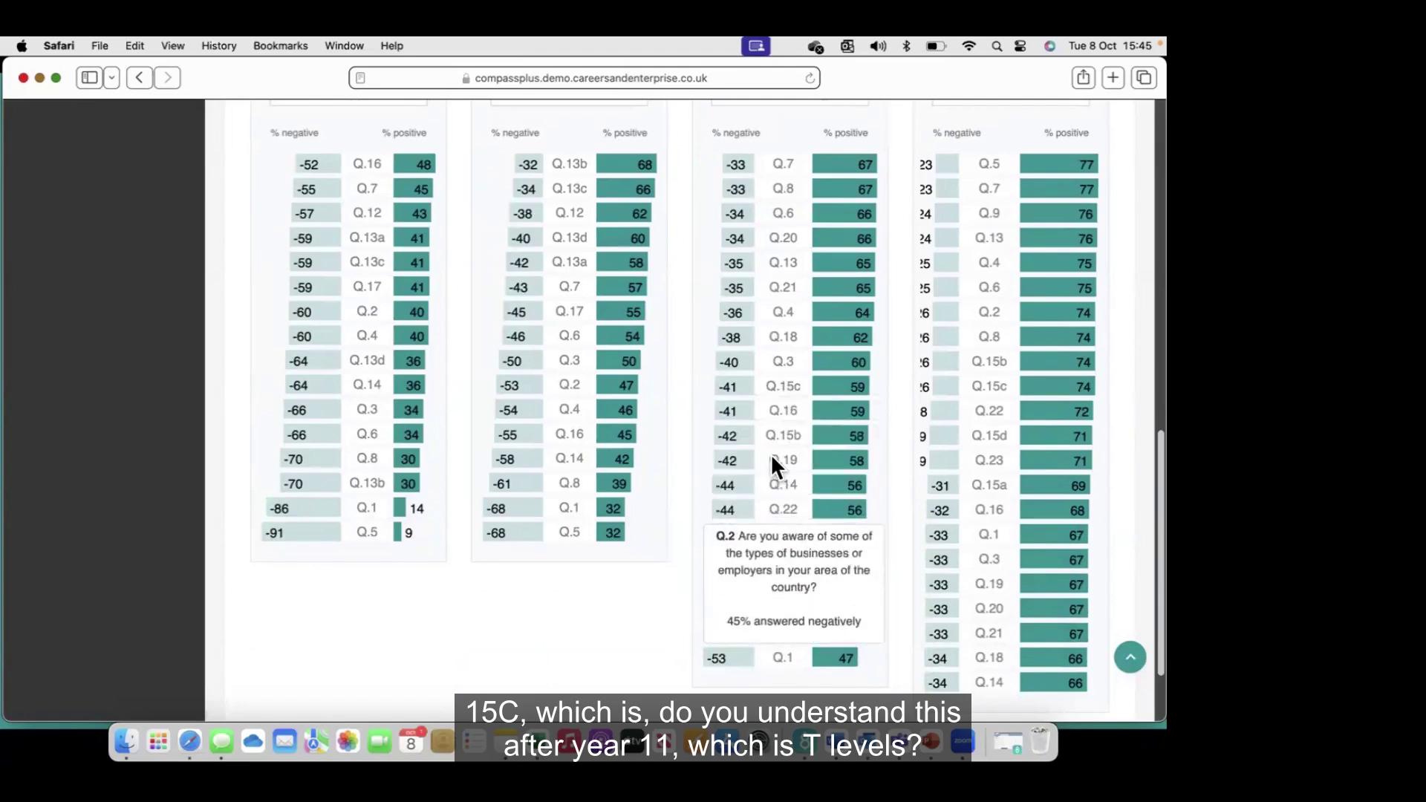
mouse_move(774, 438)
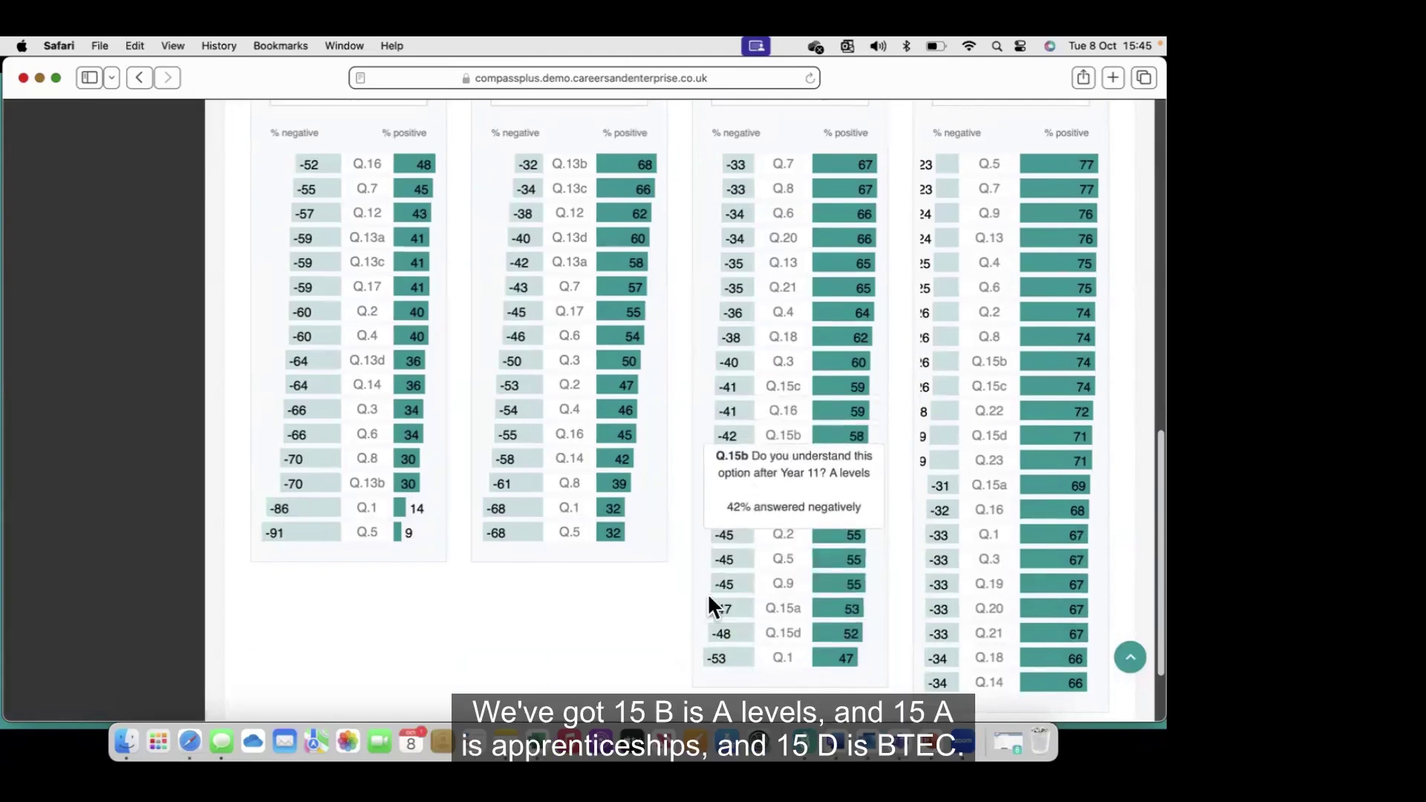
mouse_move(777, 620)
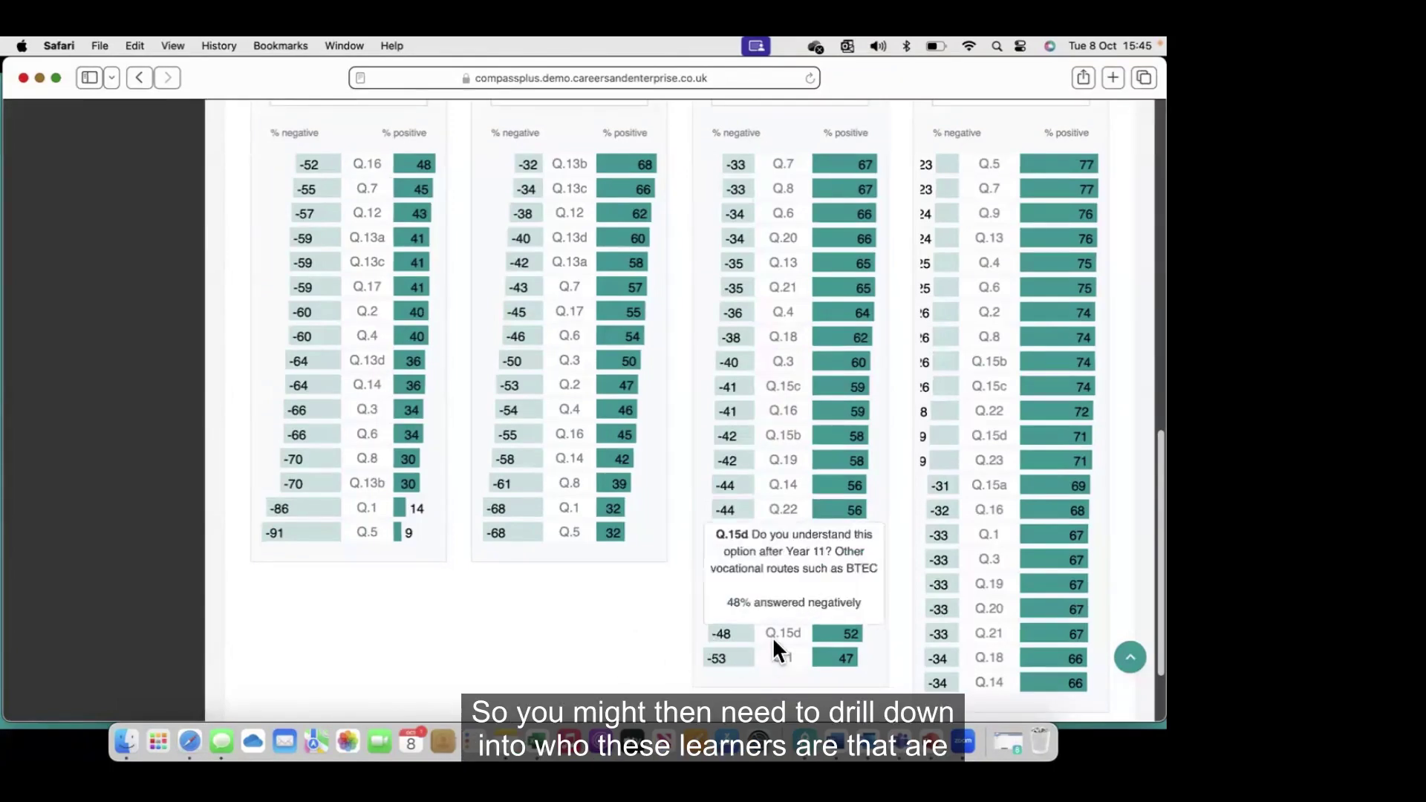
mouse_move(719, 609)
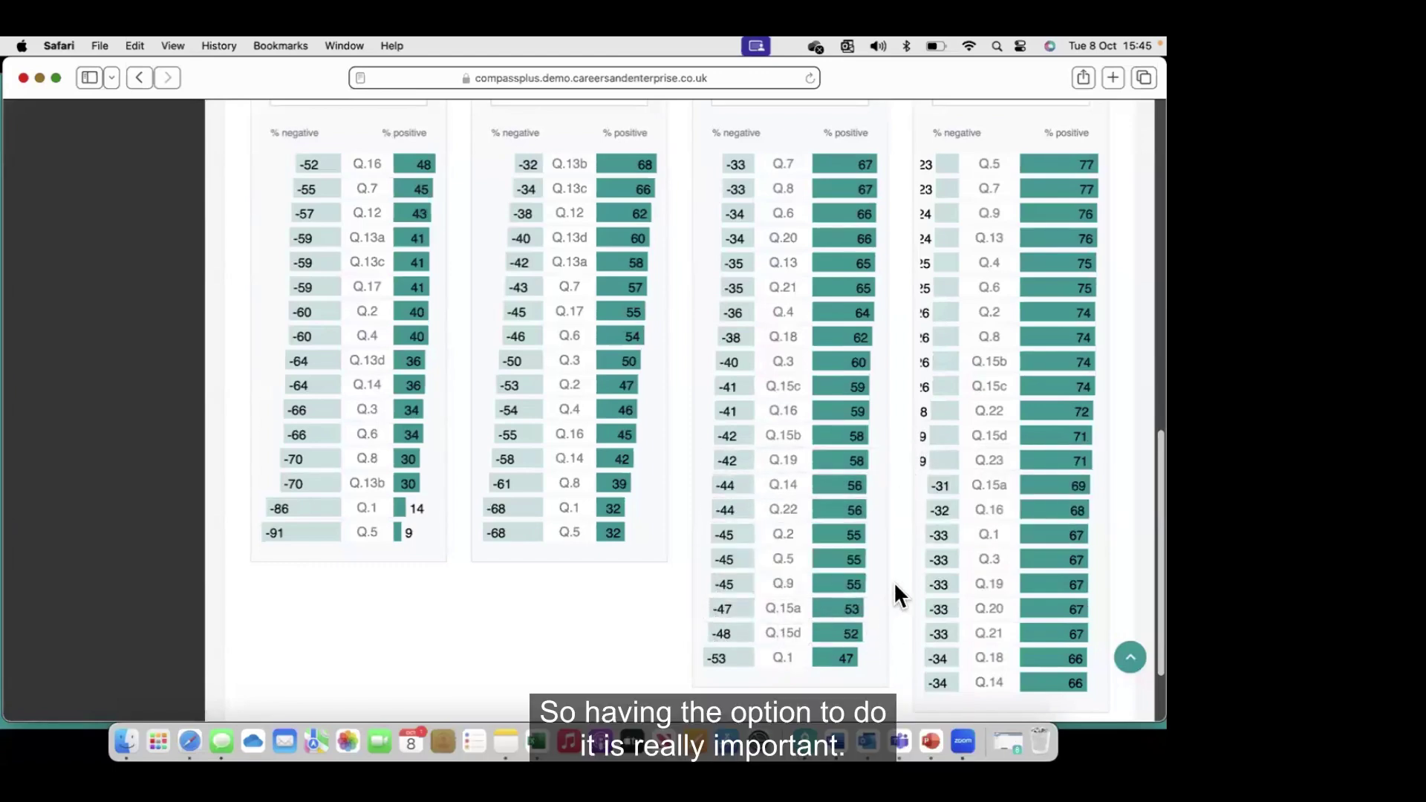
scroll(894, 579, "up", 5)
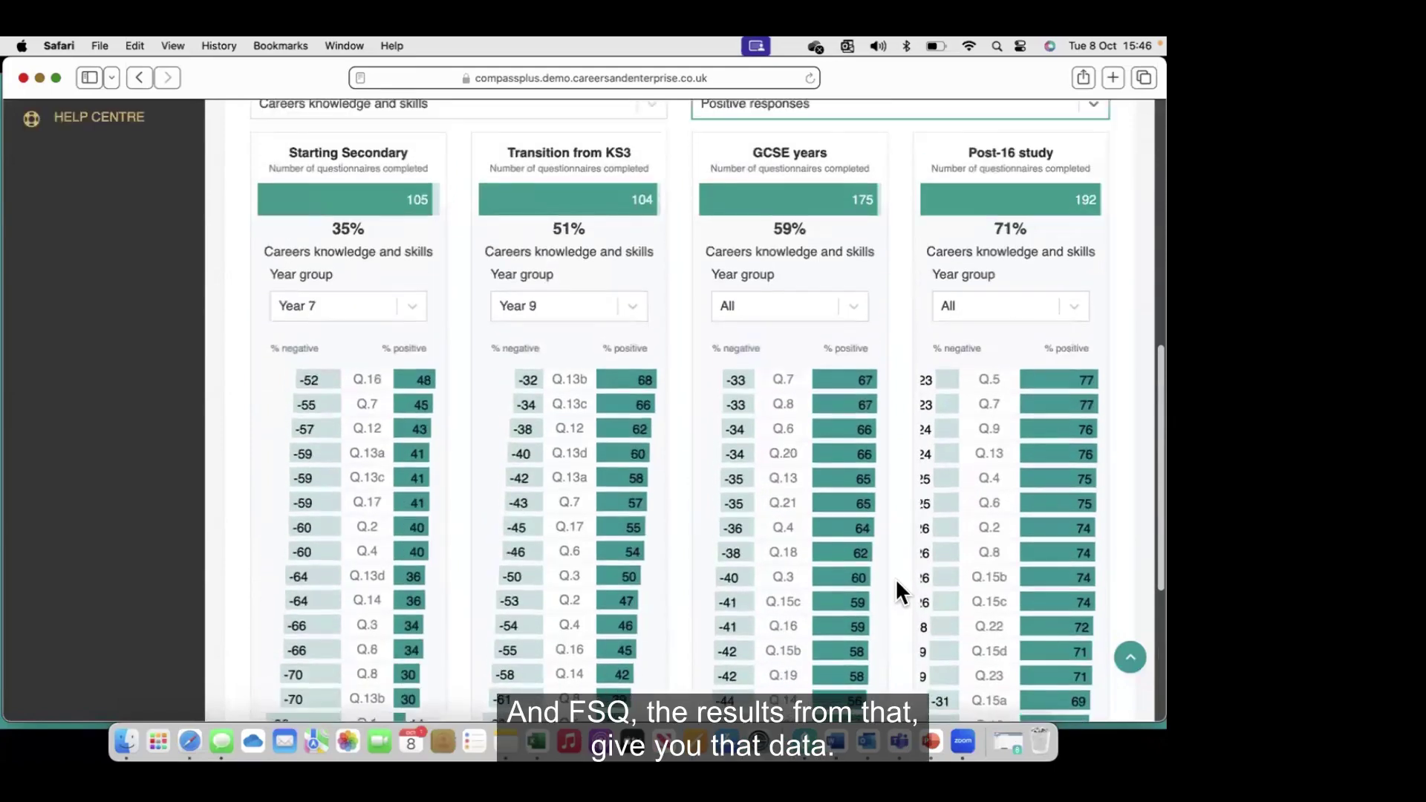
- Filter the Detailed report to 2023/24, GCSE years and Year 11 (93 completed, 70% average)
scroll(894, 577, "up", 9)
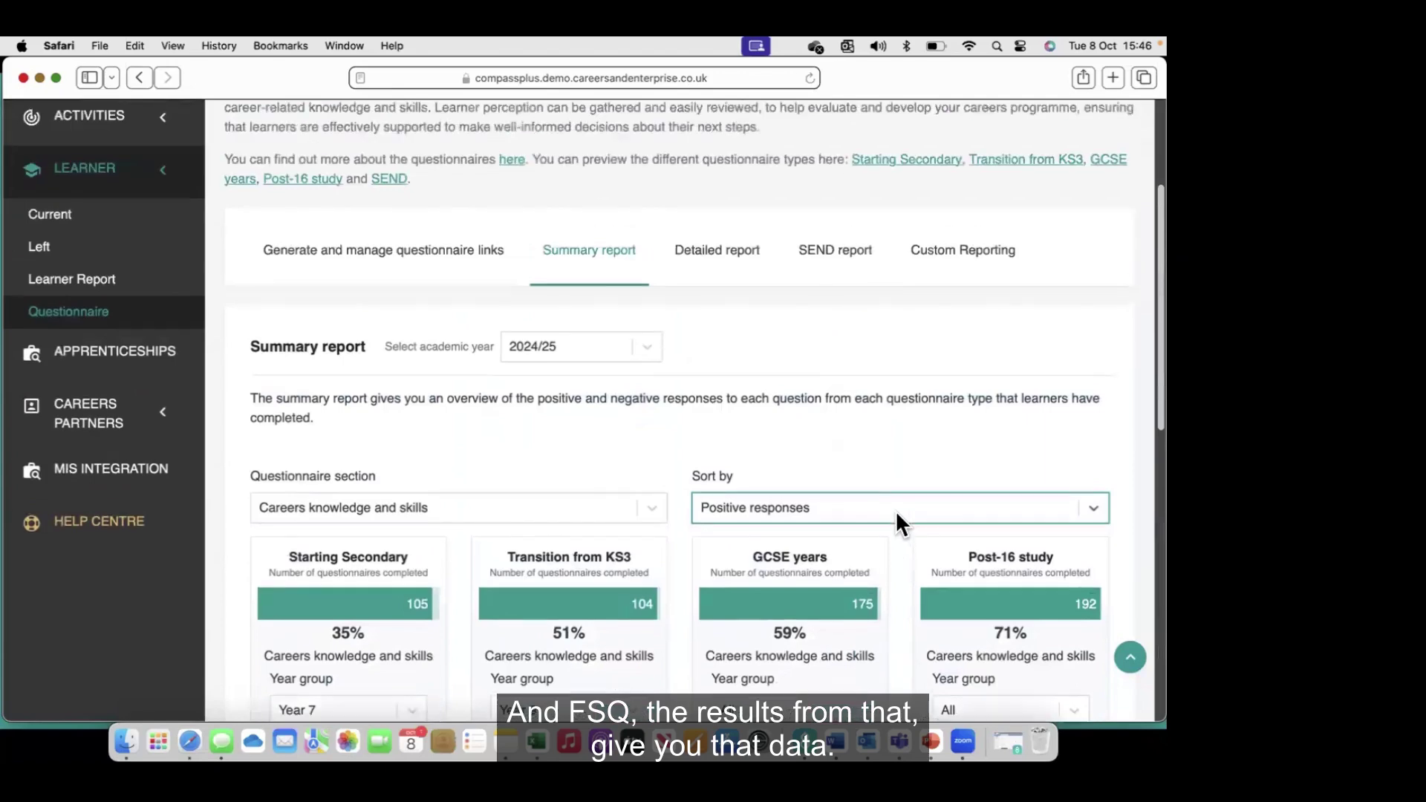
scroll(899, 522, "up", 1)
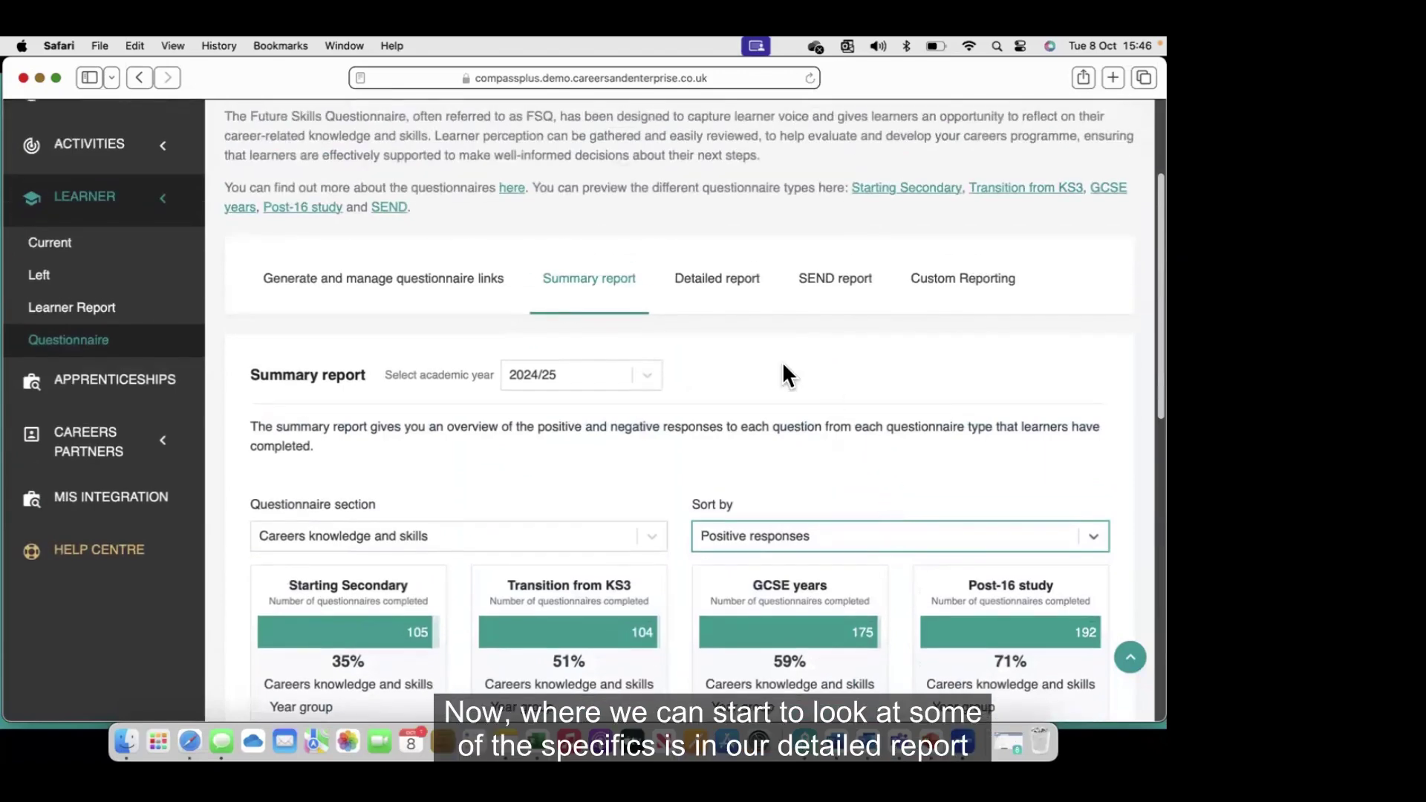
left_click(712, 283)
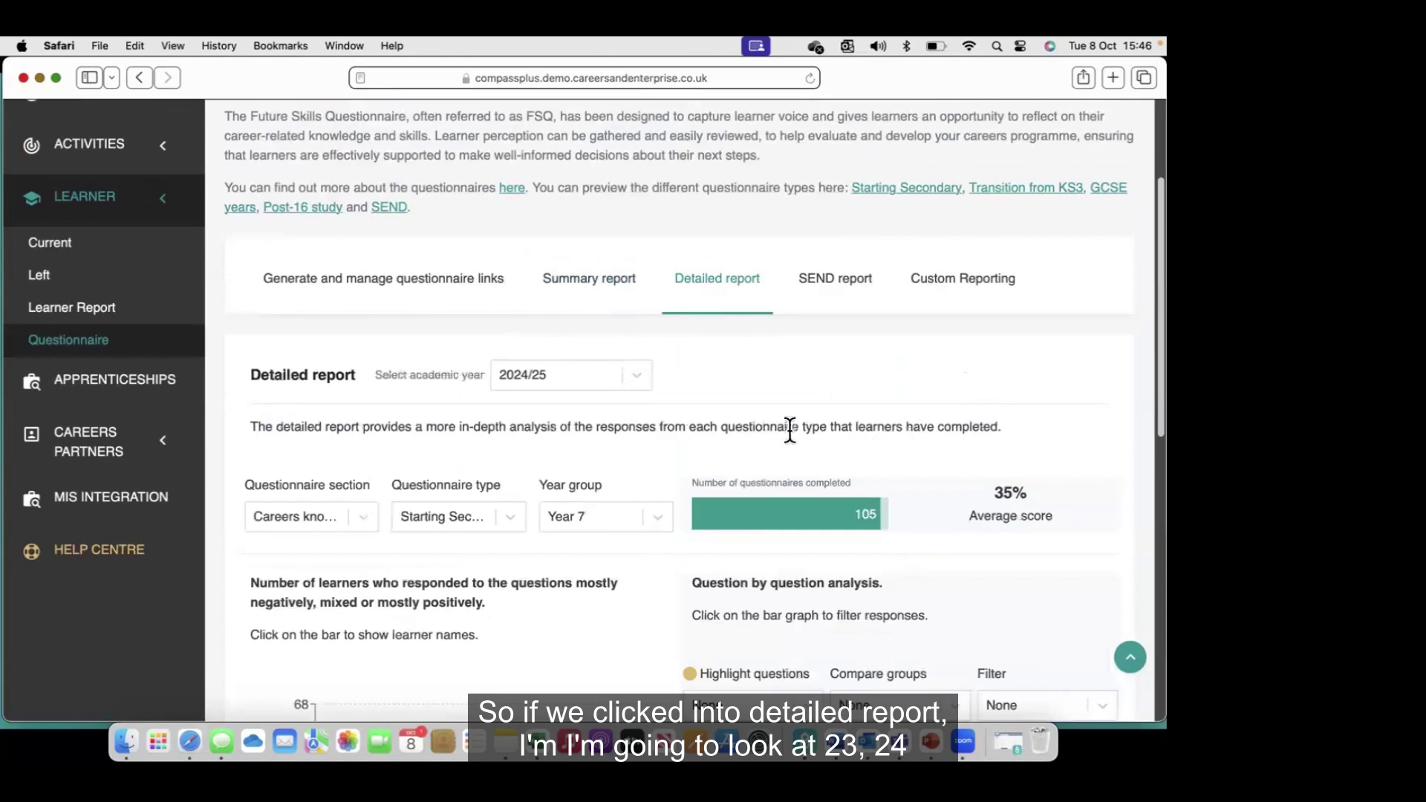
scroll(669, 416, "down", 2)
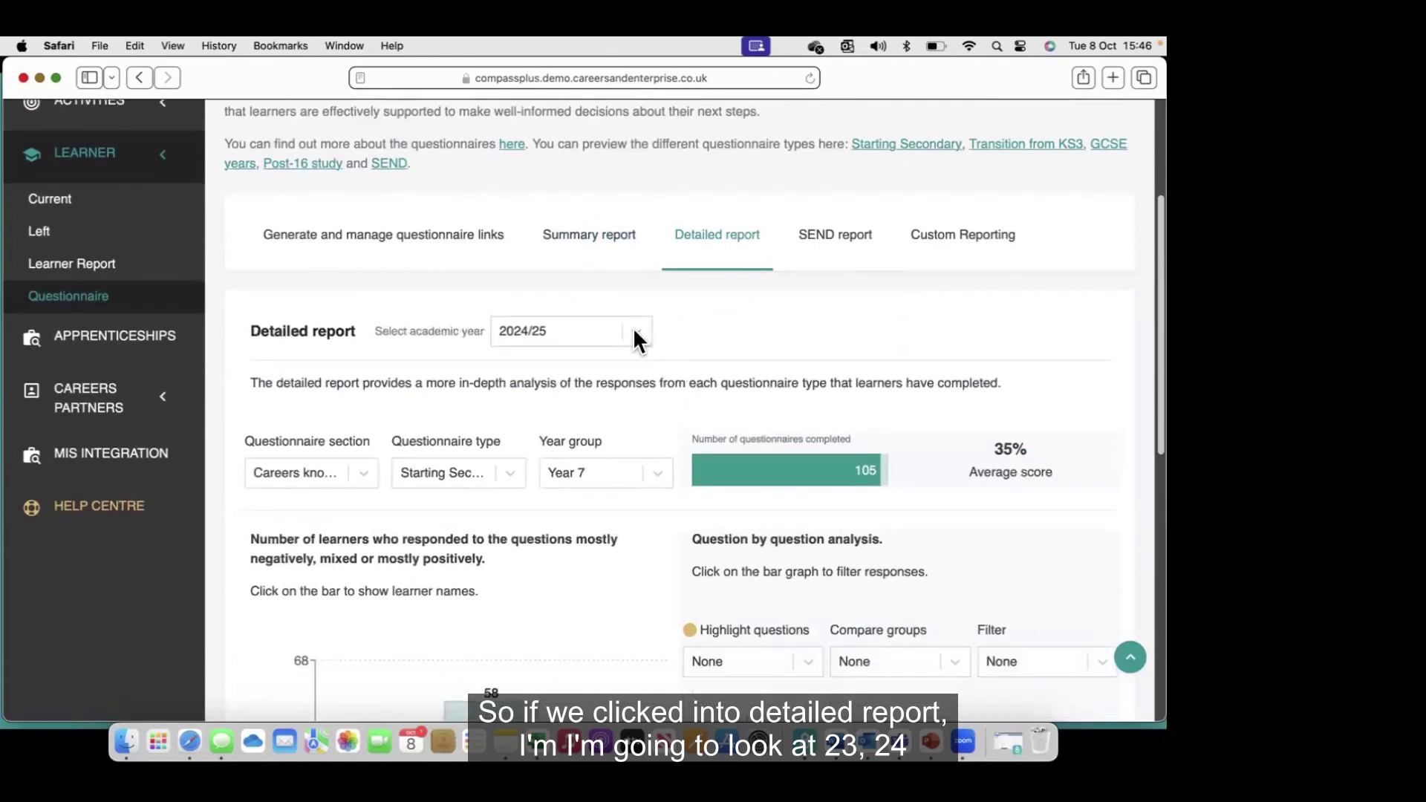
left_click(634, 333)
left_click(598, 403)
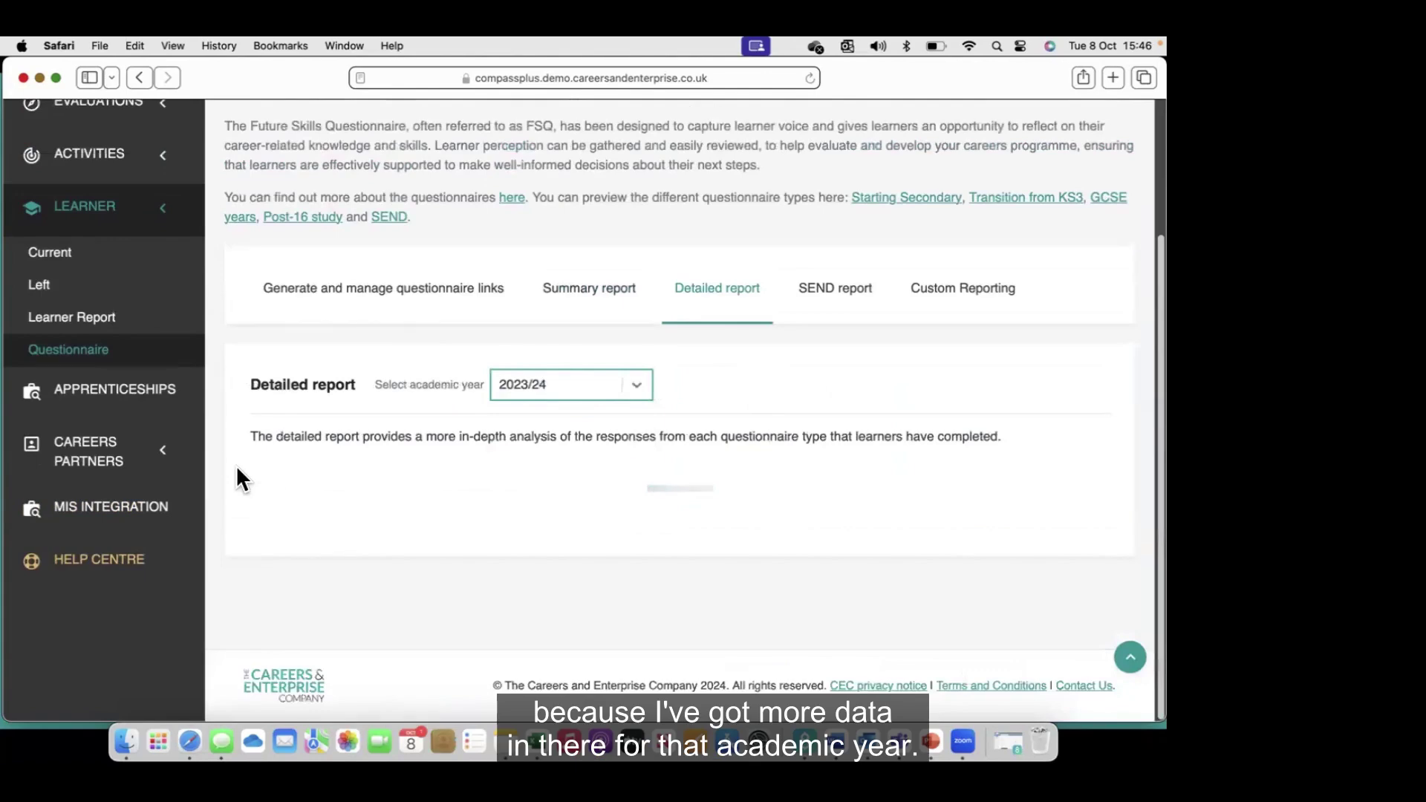
scroll(264, 449, "down", 5)
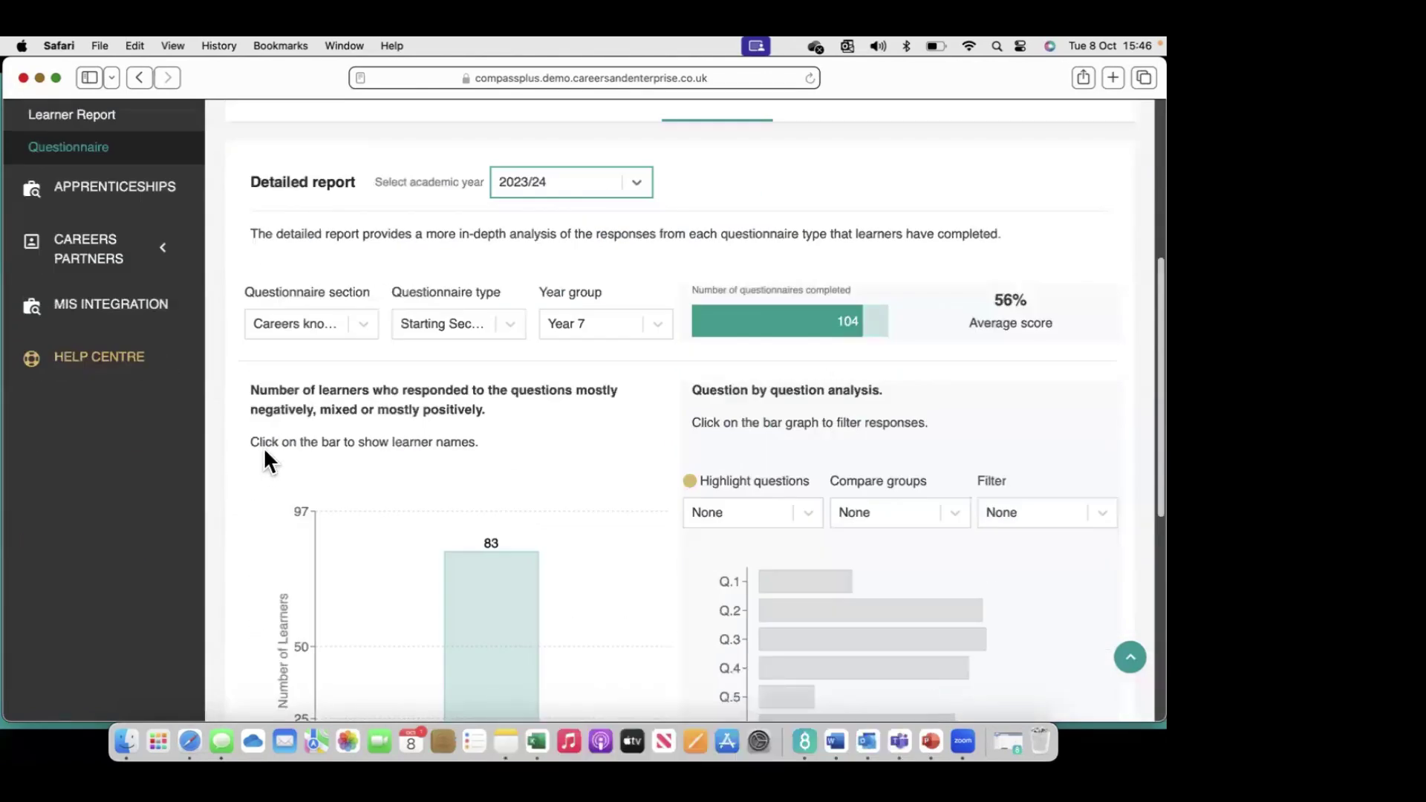
left_click(515, 314)
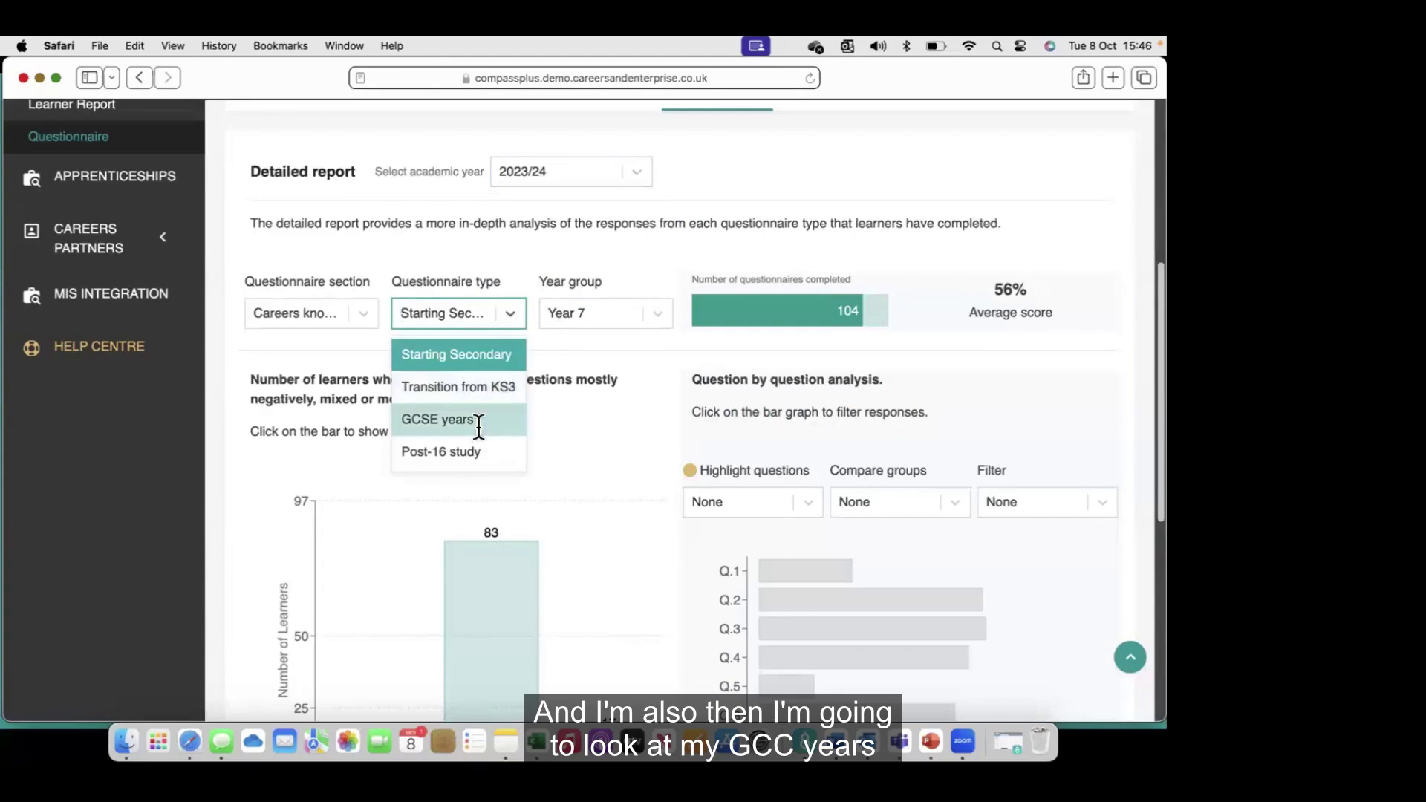
left_click(450, 422)
left_click(660, 315)
left_click(606, 426)
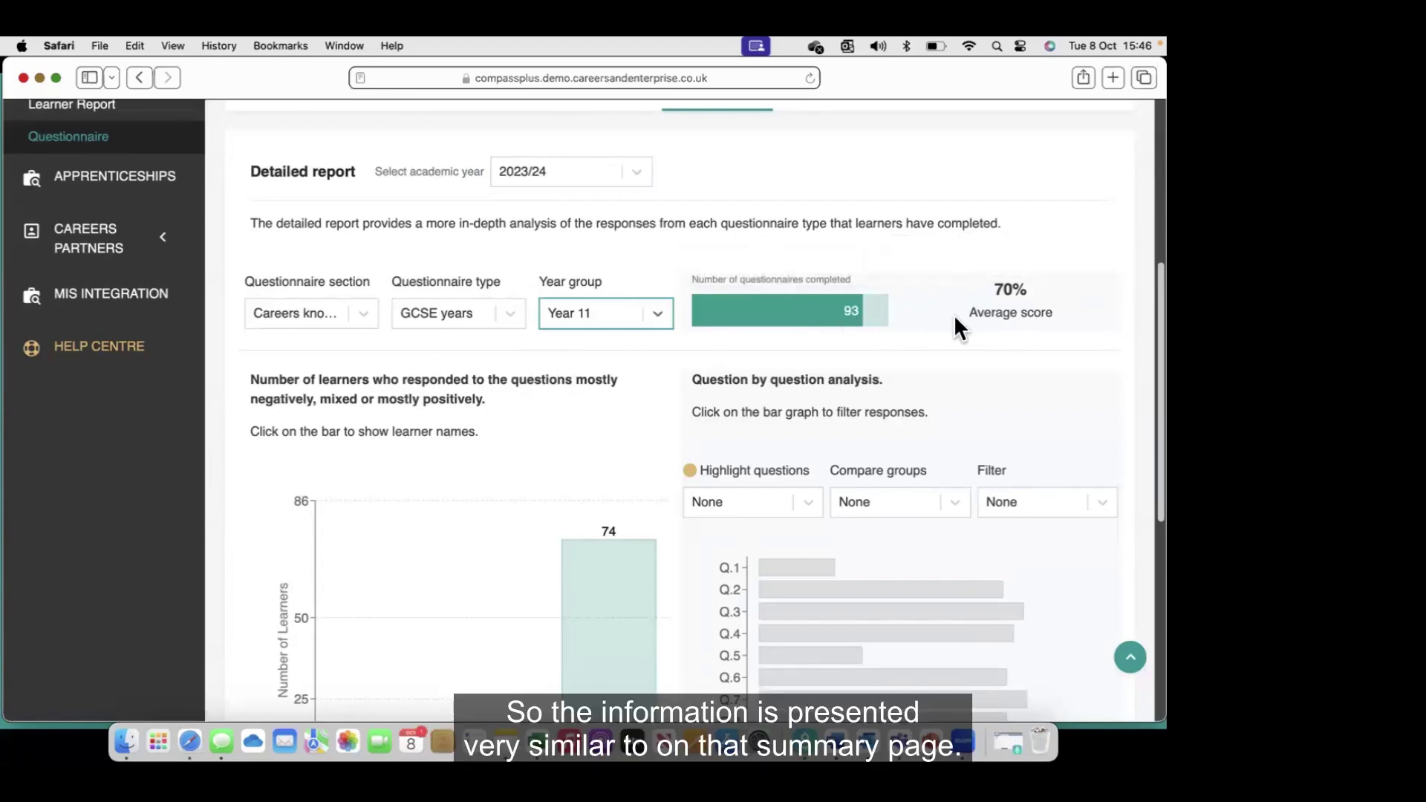
mouse_move(795, 316)
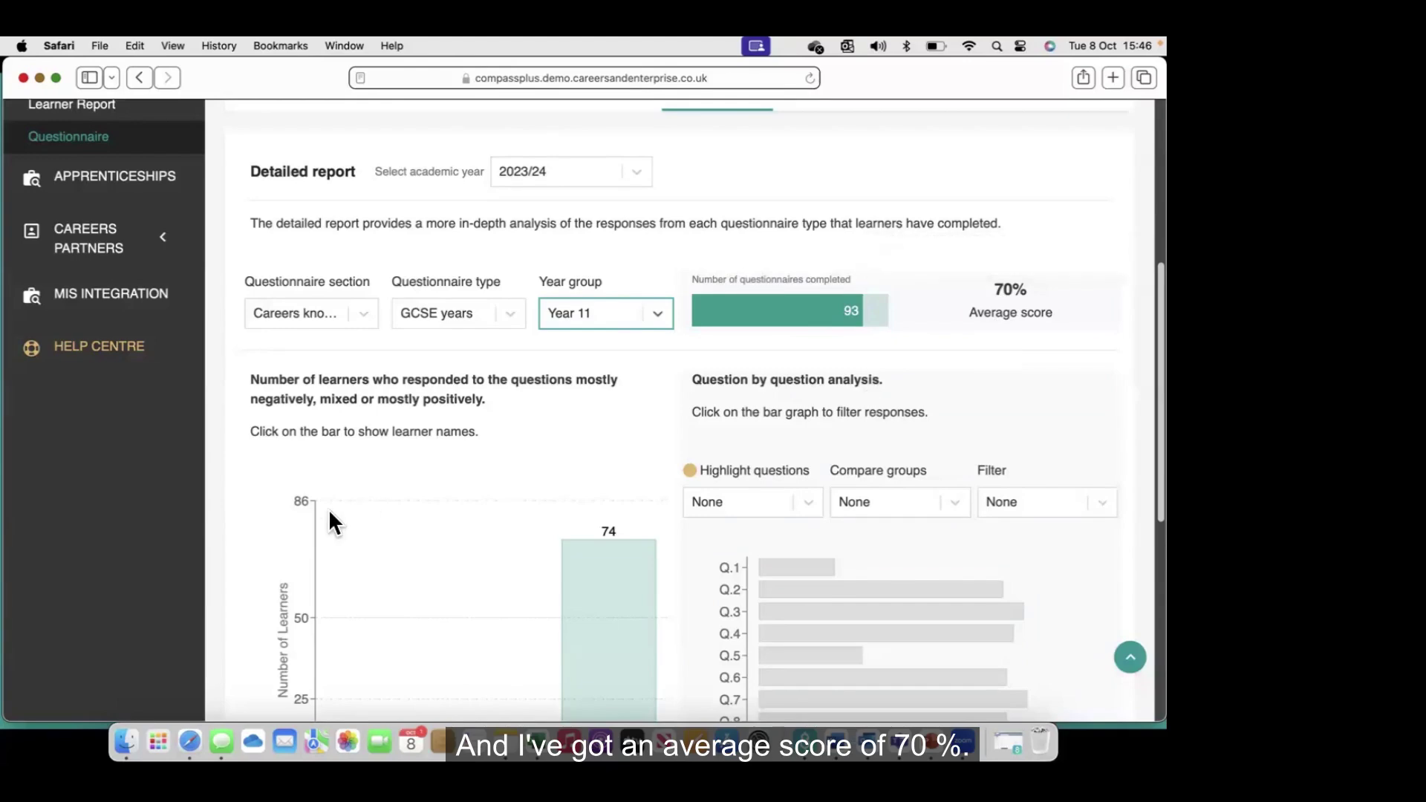
scroll(264, 540, "down", 3)
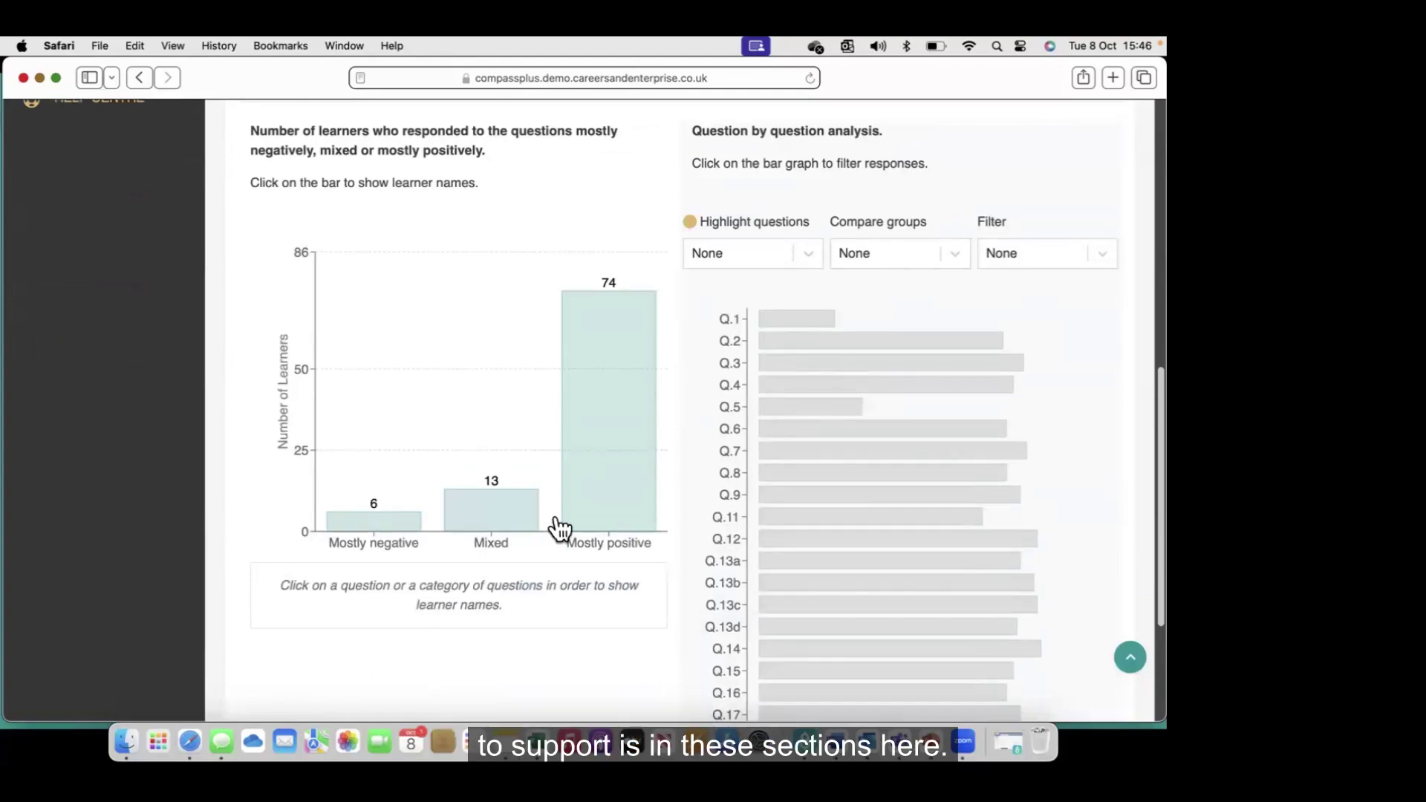
scroll(245, 518, "down", 1)
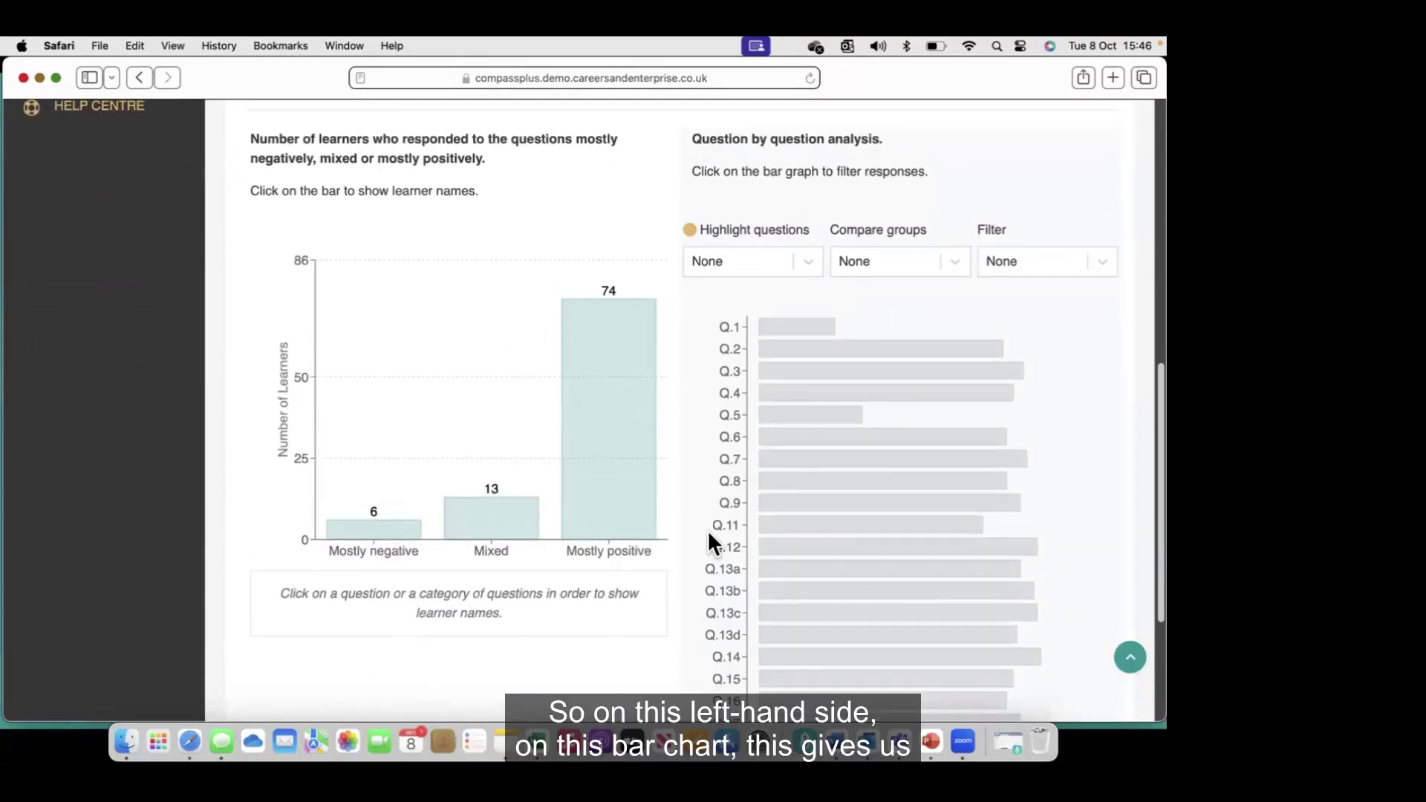
scroll(707, 529, "up", 2)
scroll(743, 500, "up", 4)
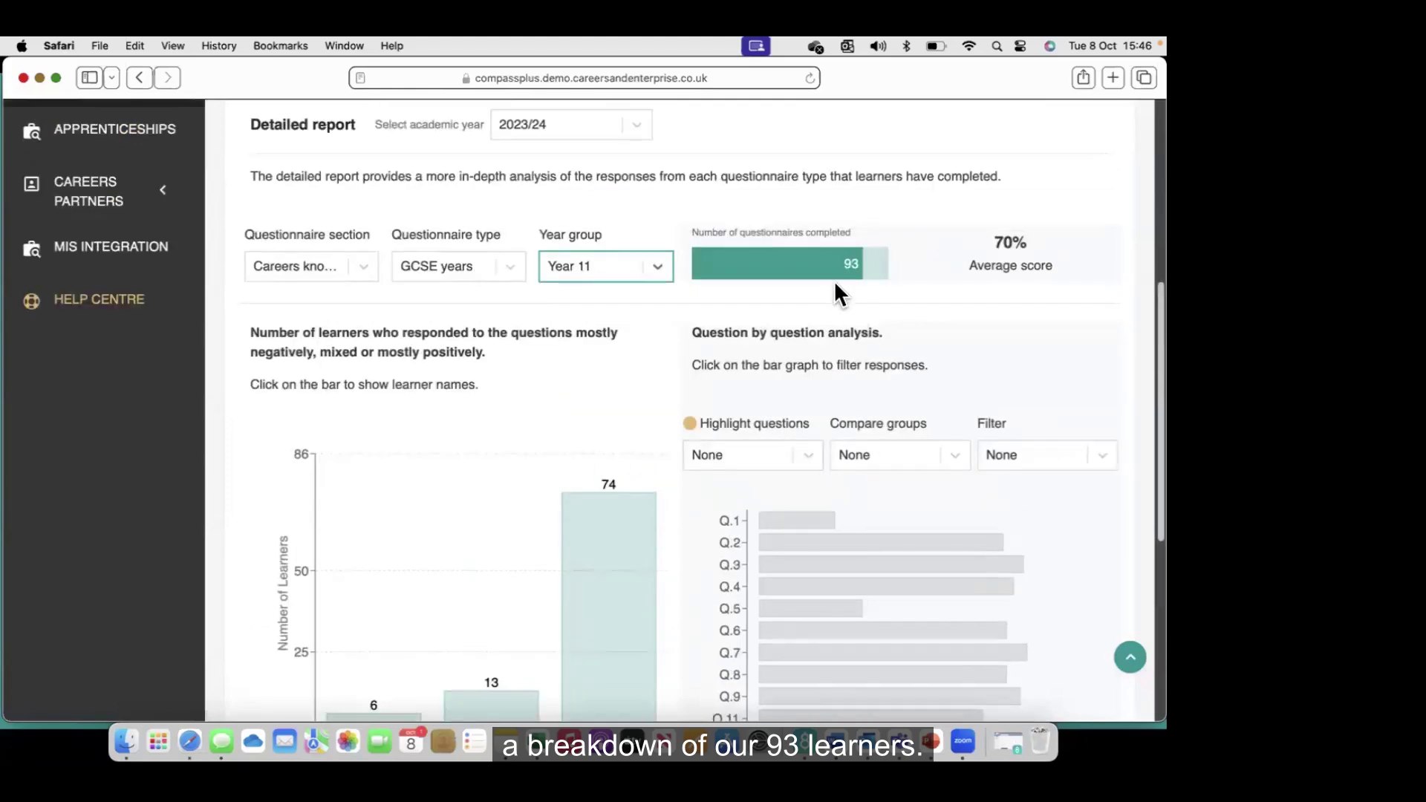
scroll(672, 475, "down", 3)
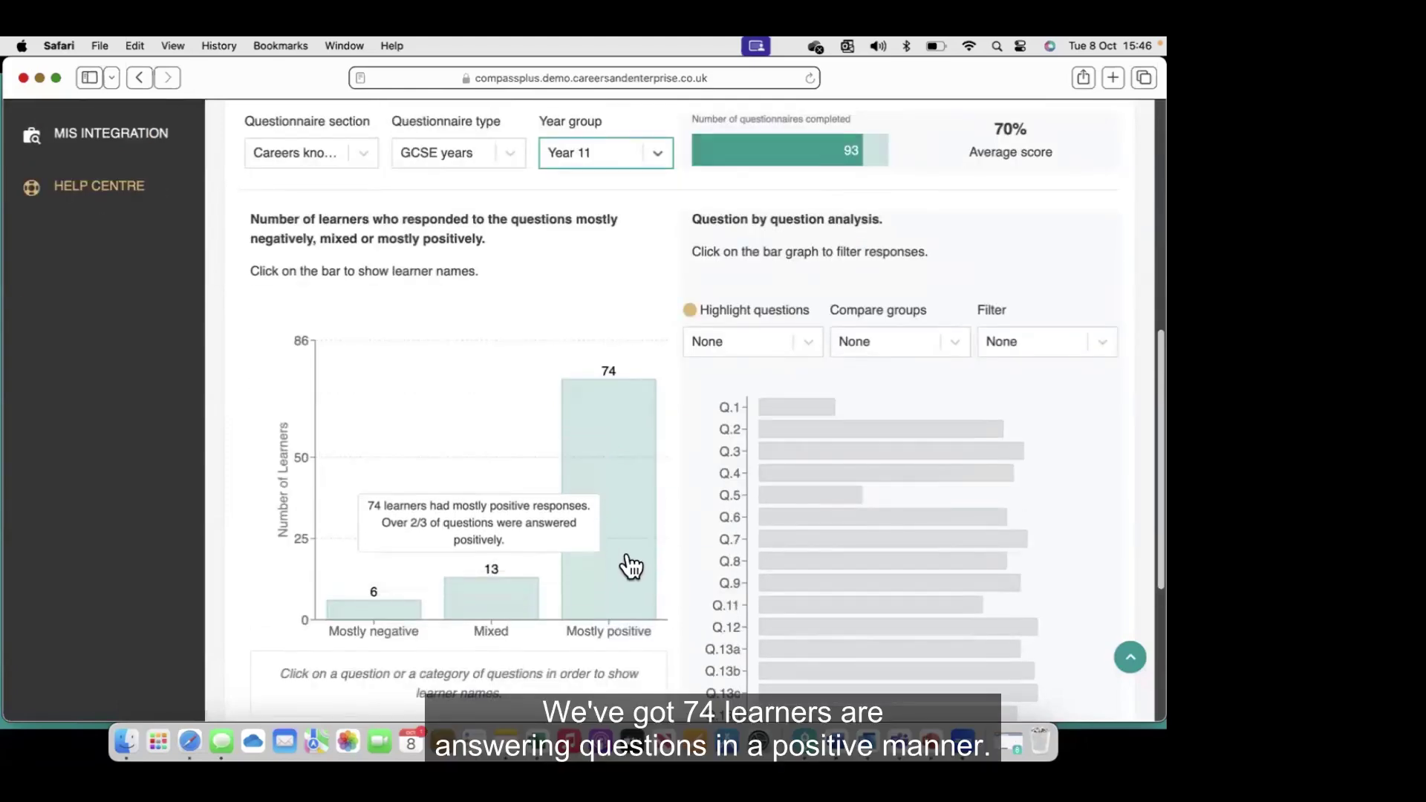
mouse_move(502, 622)
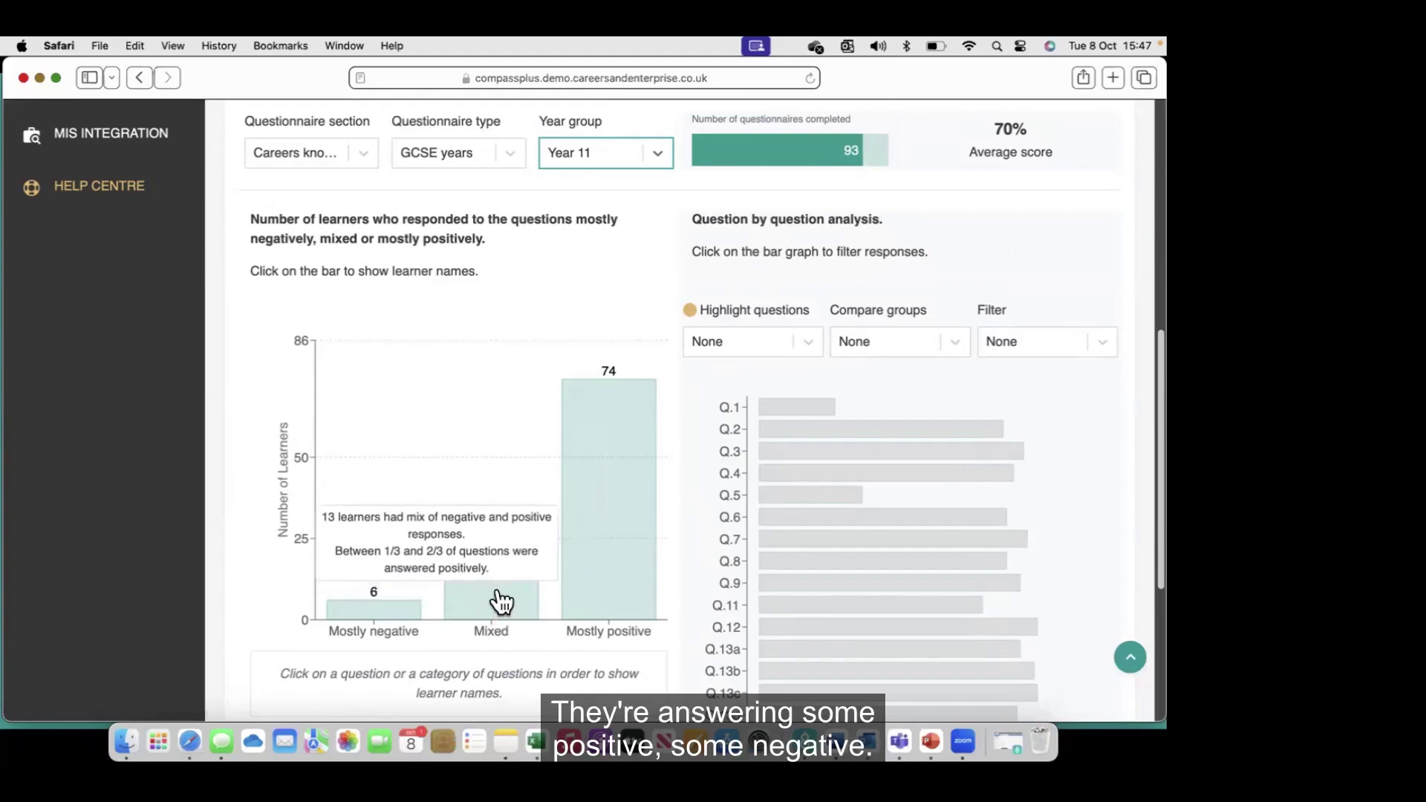
mouse_move(376, 617)
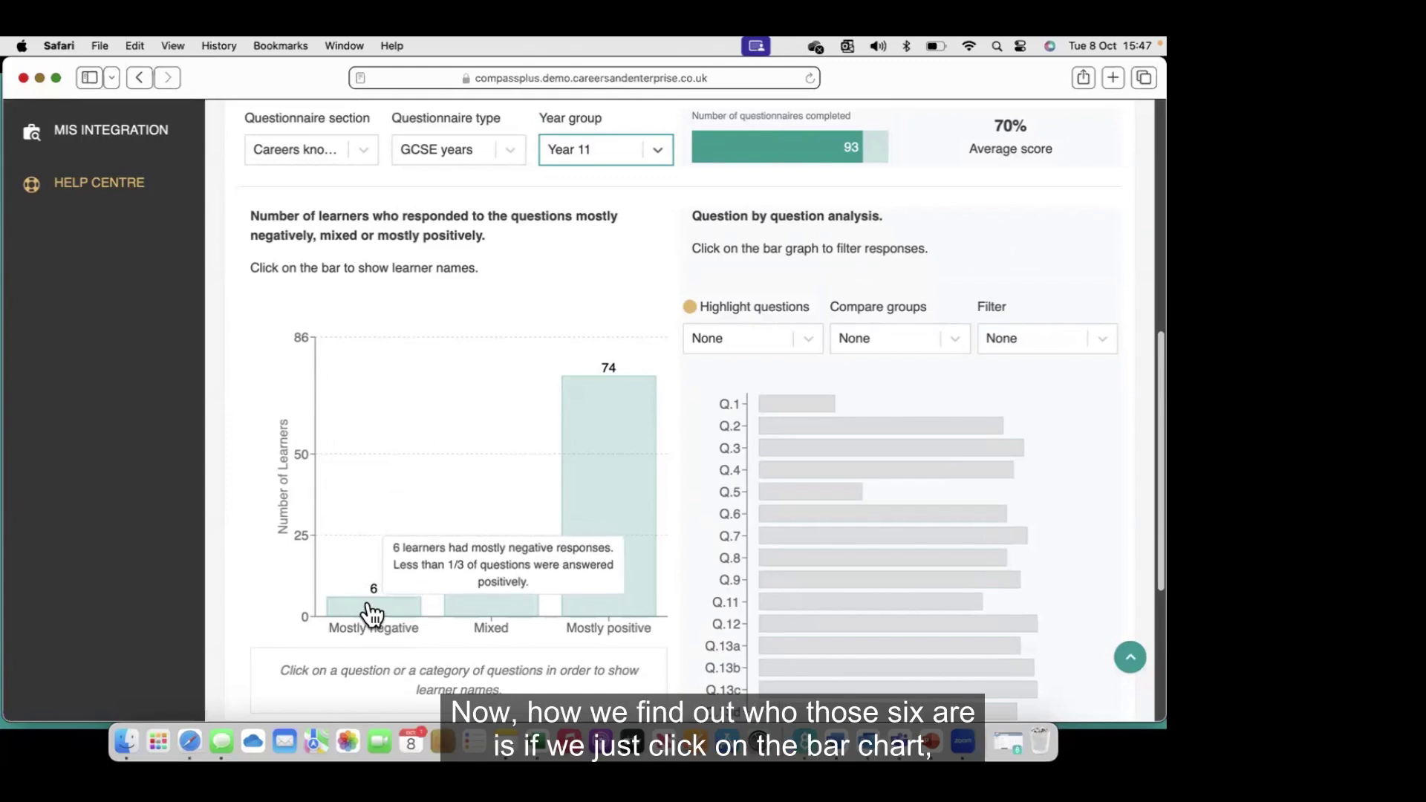
left_click(371, 615)
scroll(254, 537, "down", 5)
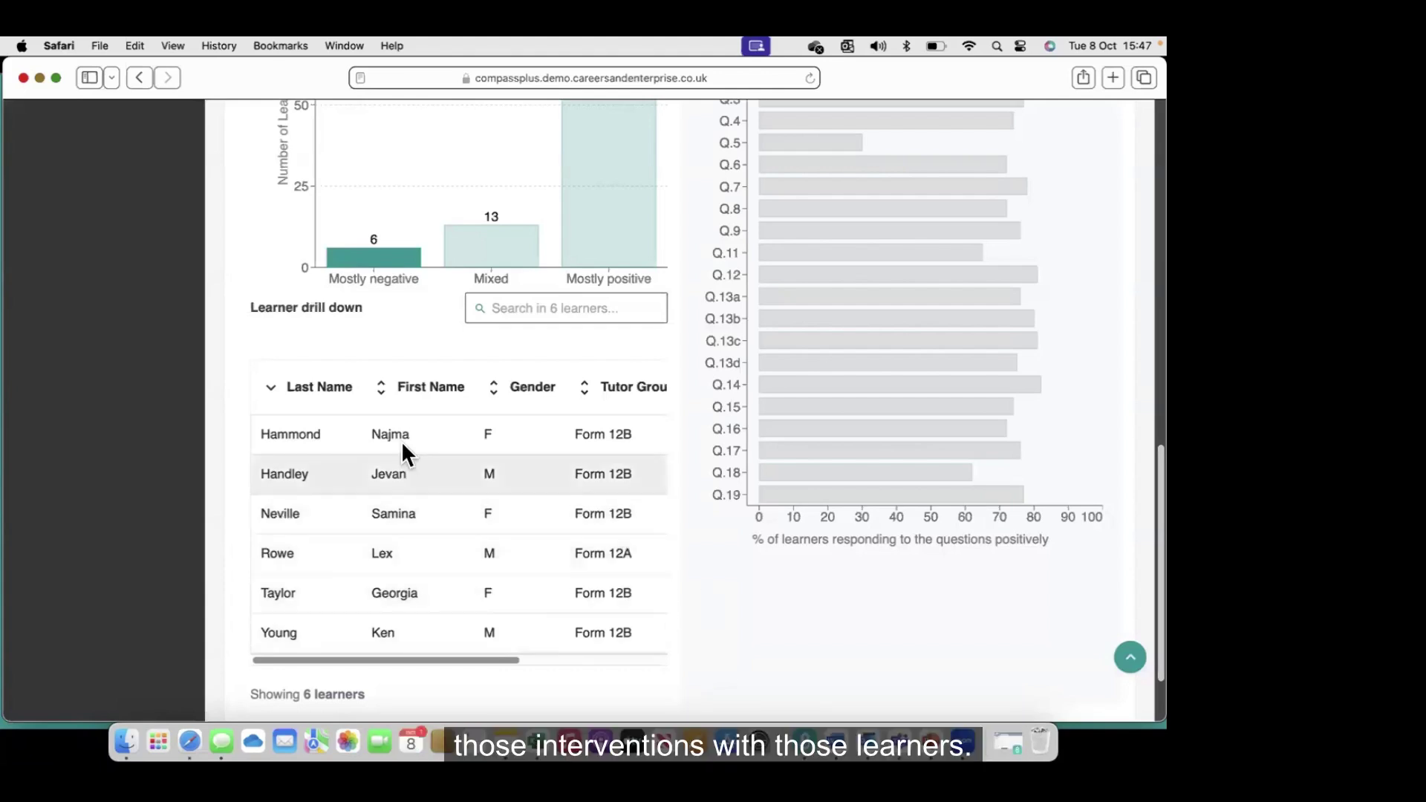
scroll(696, 600, "up", 1)
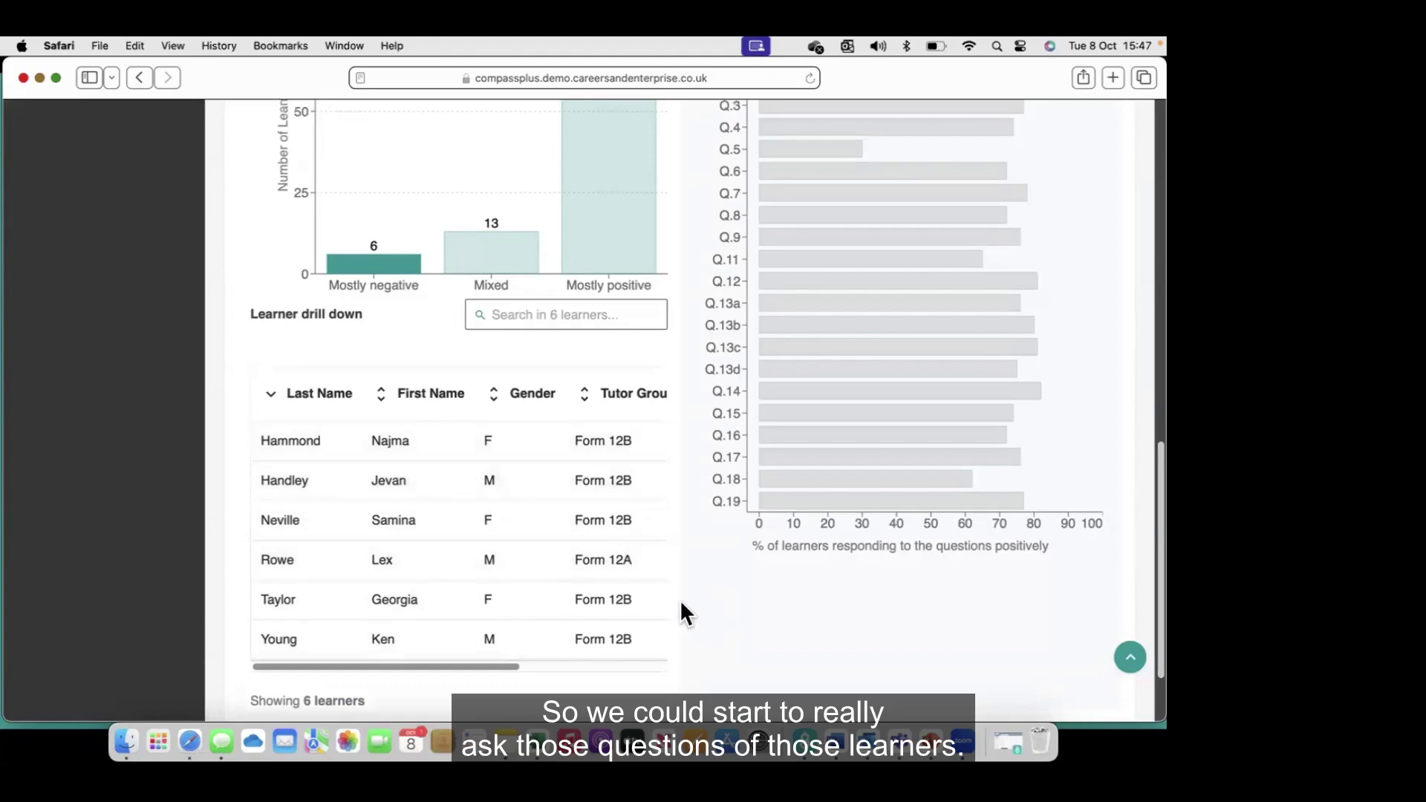
scroll(680, 602, "up", 10)
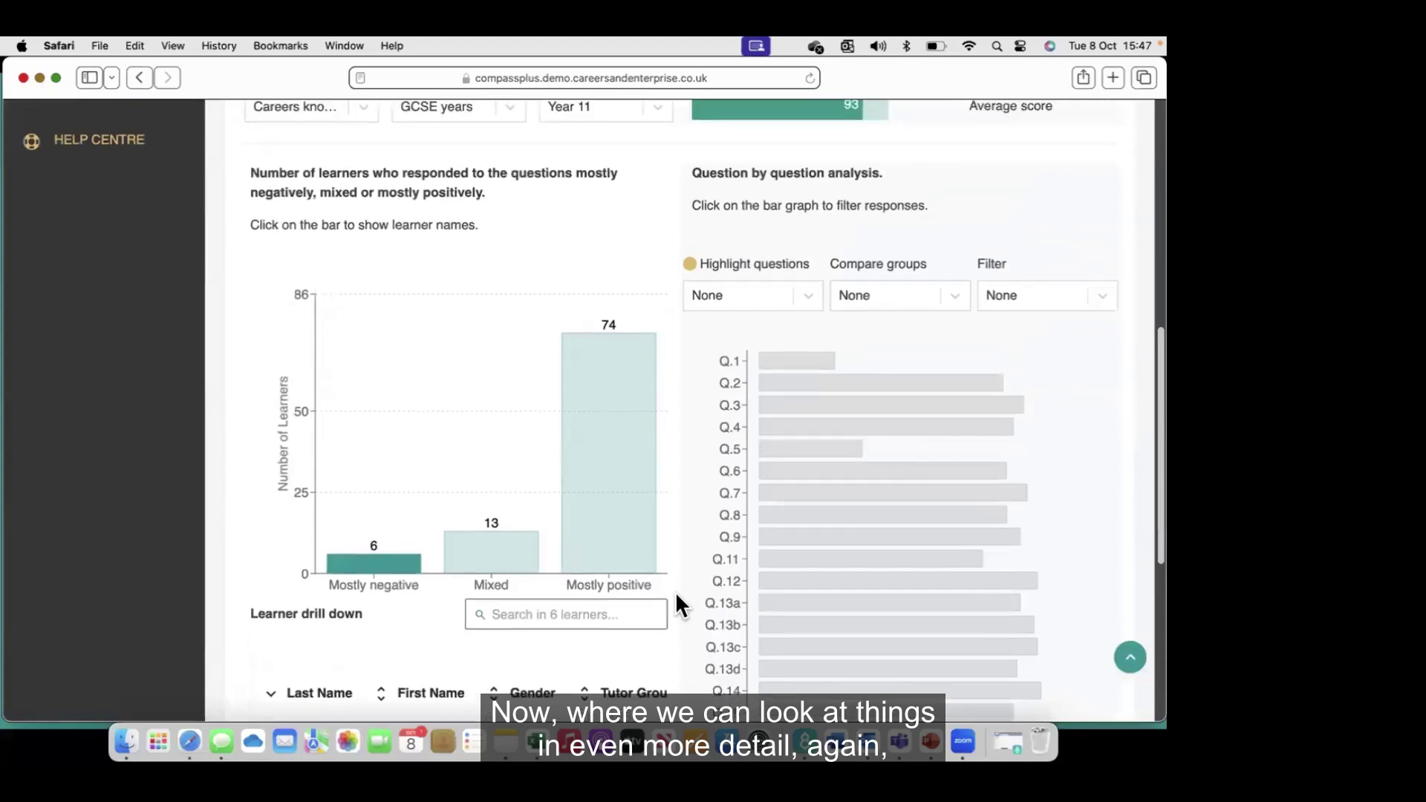
scroll(692, 559, "down", 2)
scroll(691, 565, "down", 1)
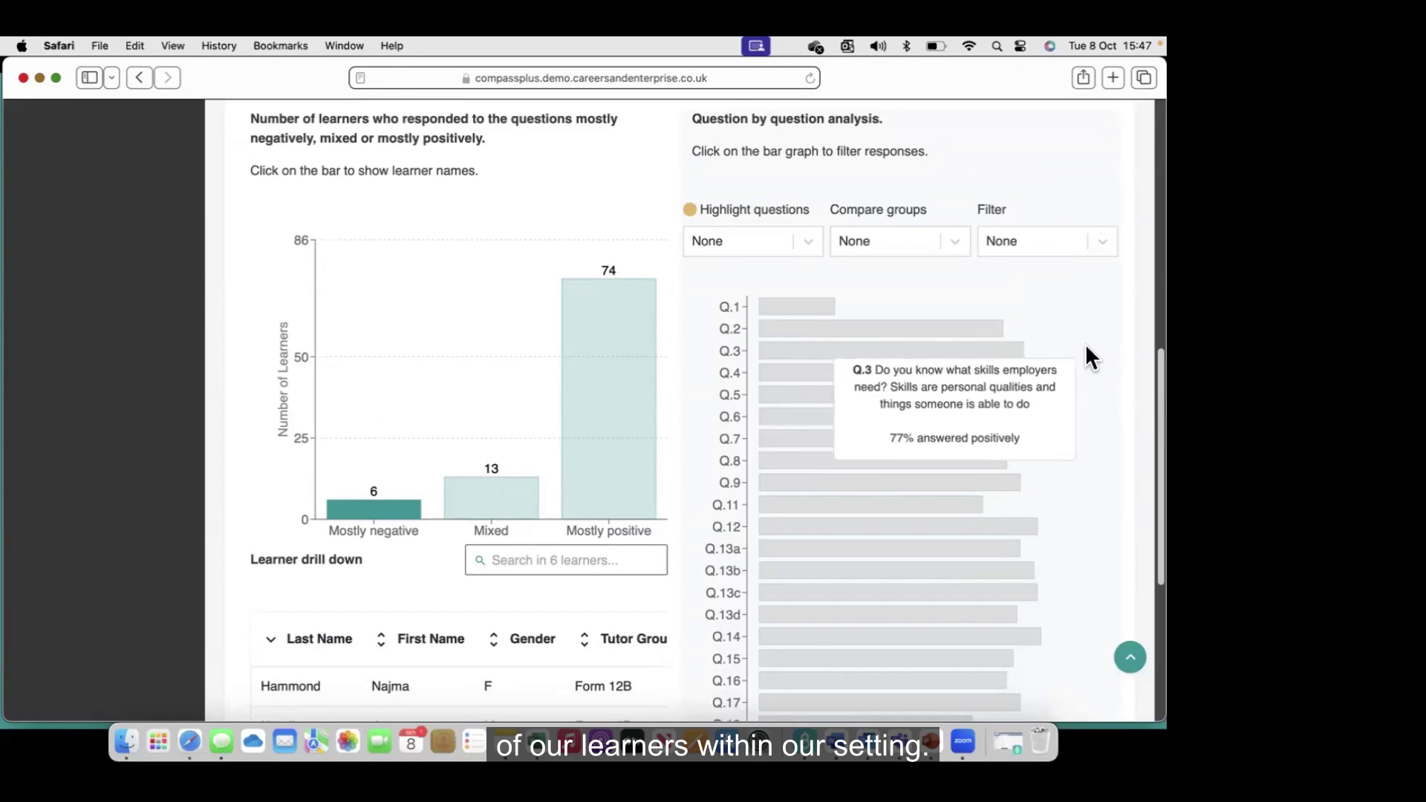
- Set Highlight questions to Lowest scoring questions on the Year 11 chart
left_click(808, 240)
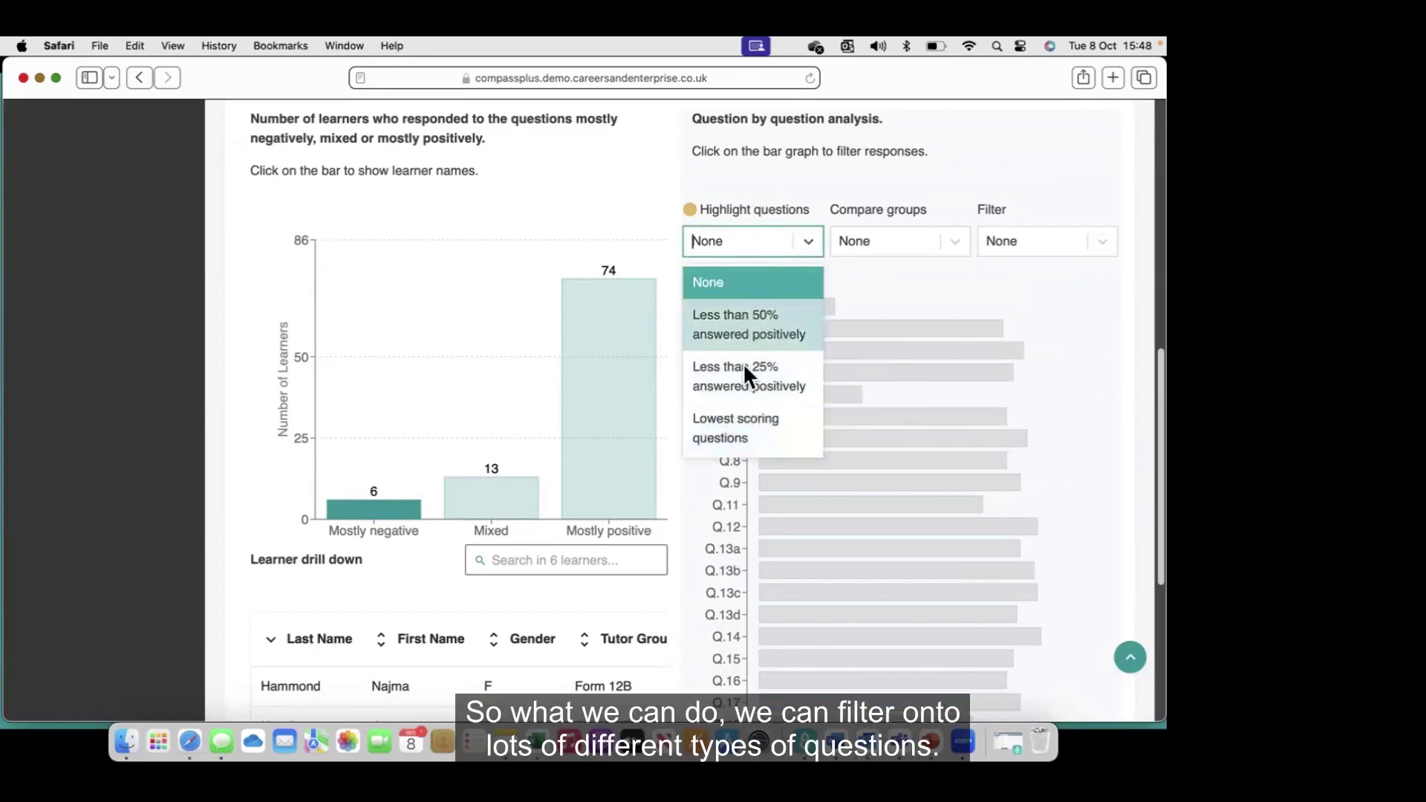
left_click(732, 425)
scroll(1102, 377, "up", 1)
scroll(1102, 377, "up", 3)
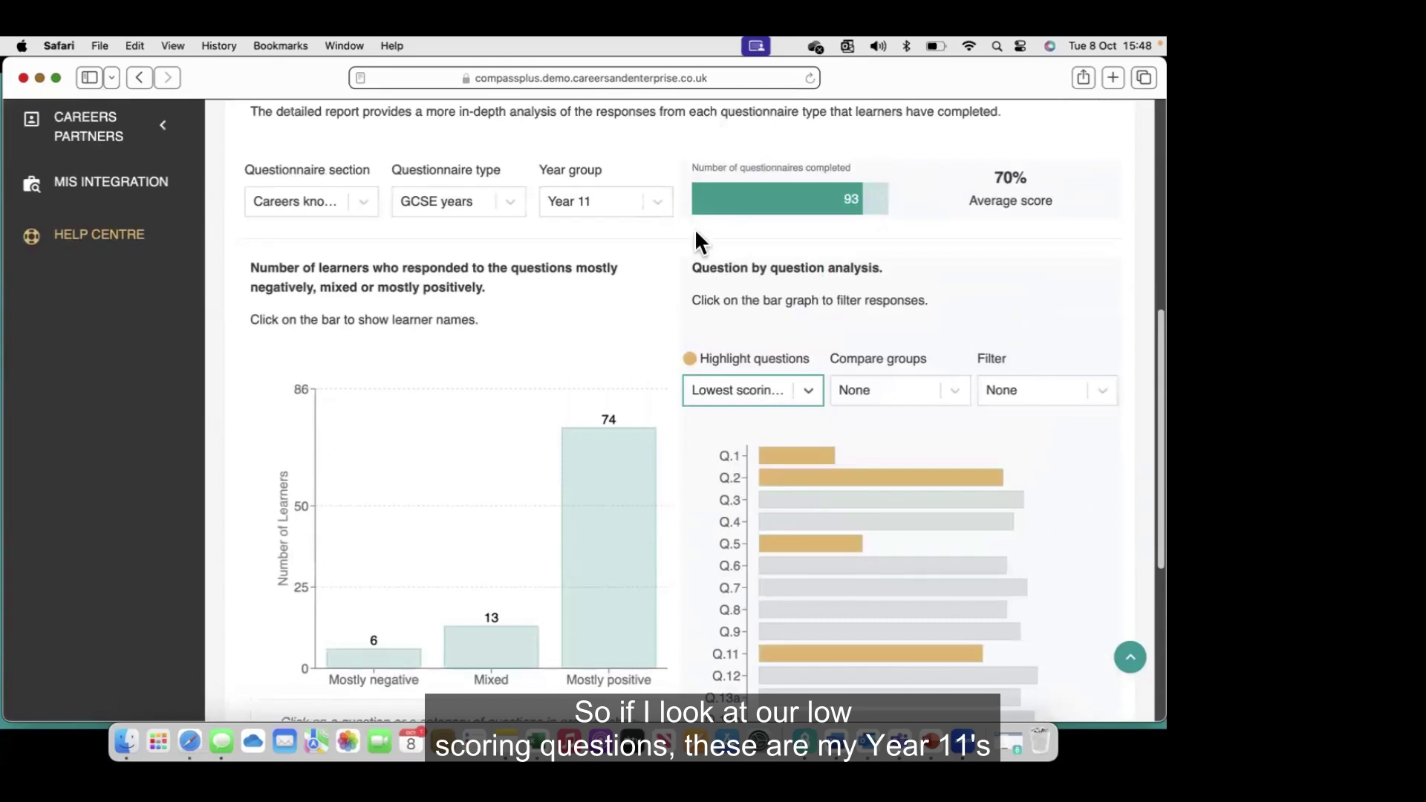
scroll(1096, 518, "down", 3)
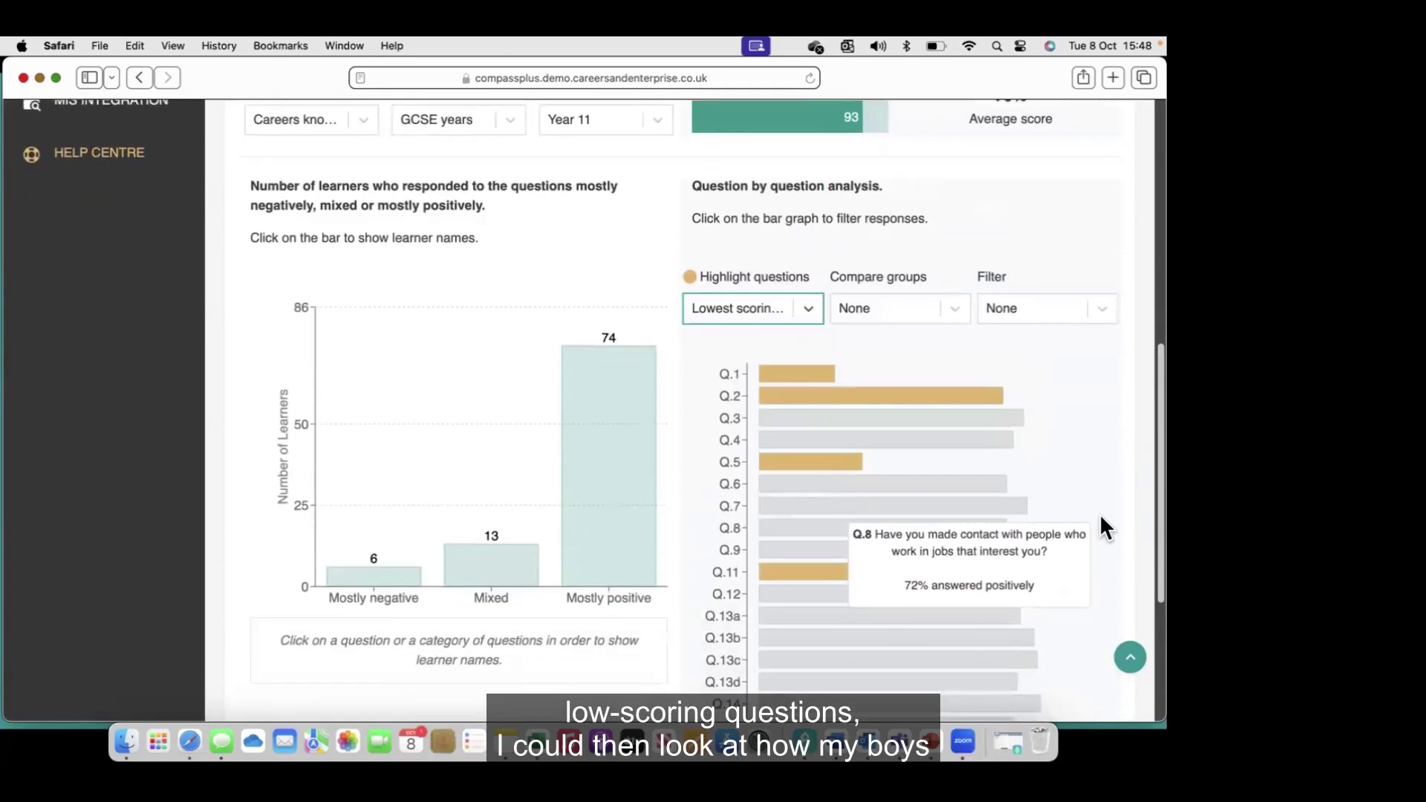
- Try Compare groups by Gender and Filter to Male, then reset both to None
left_click(949, 285)
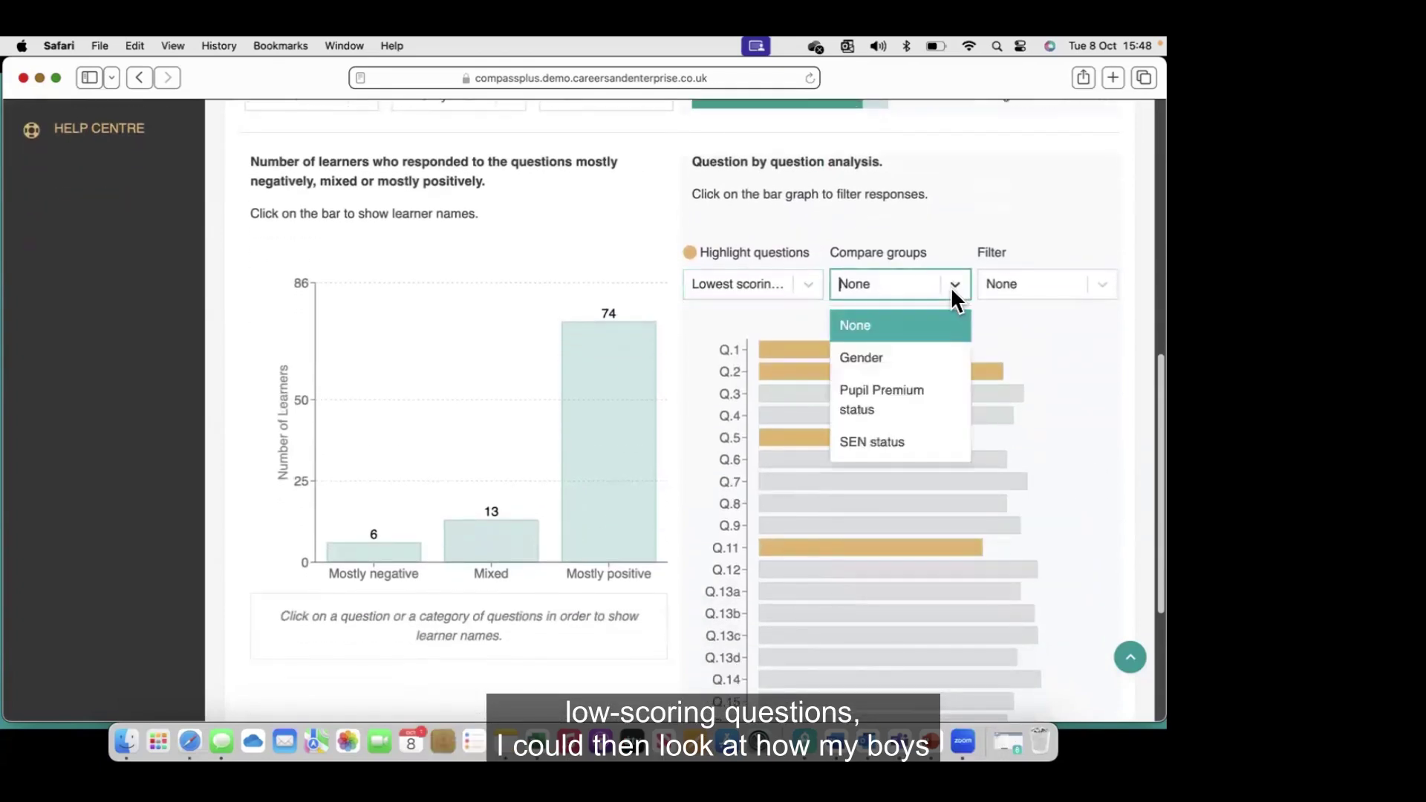
left_click(921, 355)
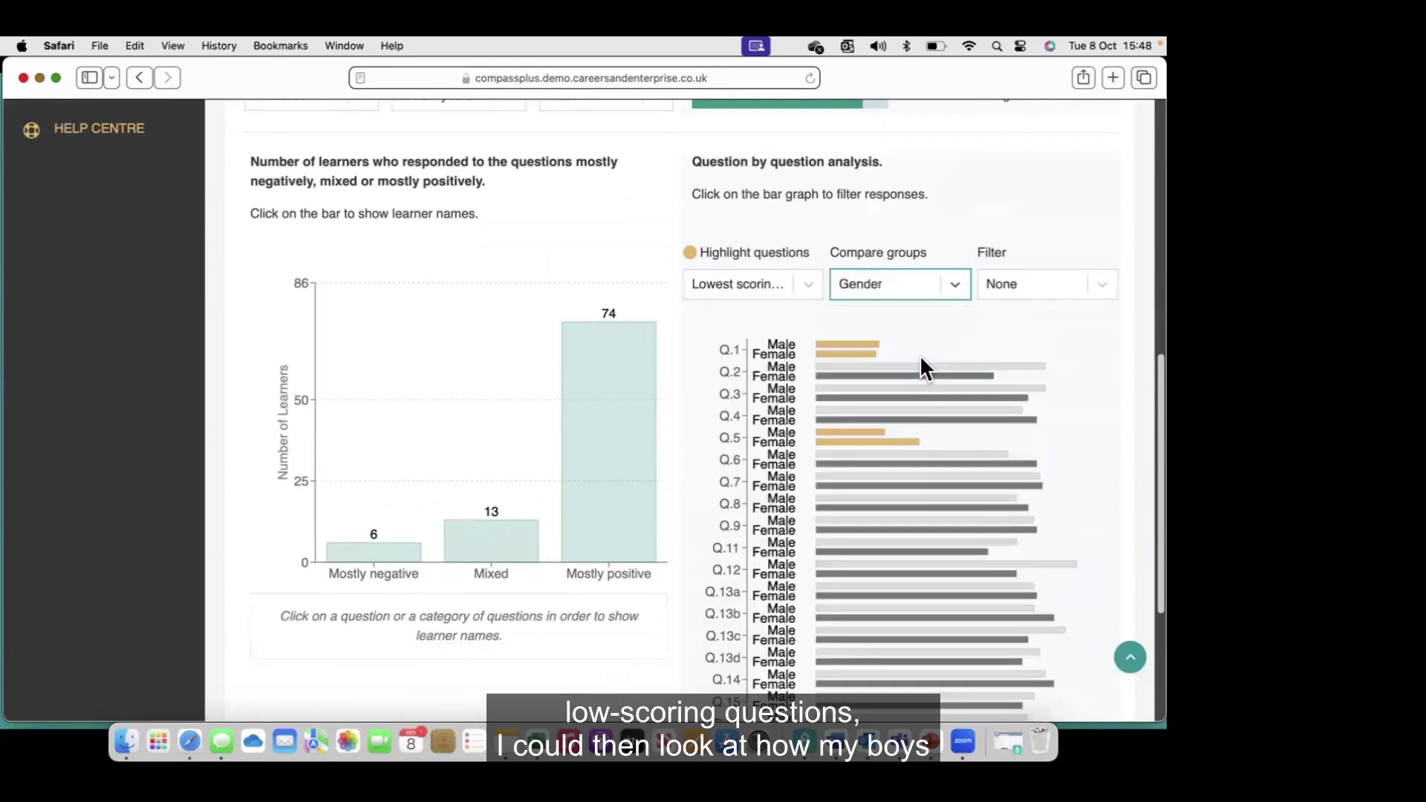
left_click(952, 285)
left_click(885, 319)
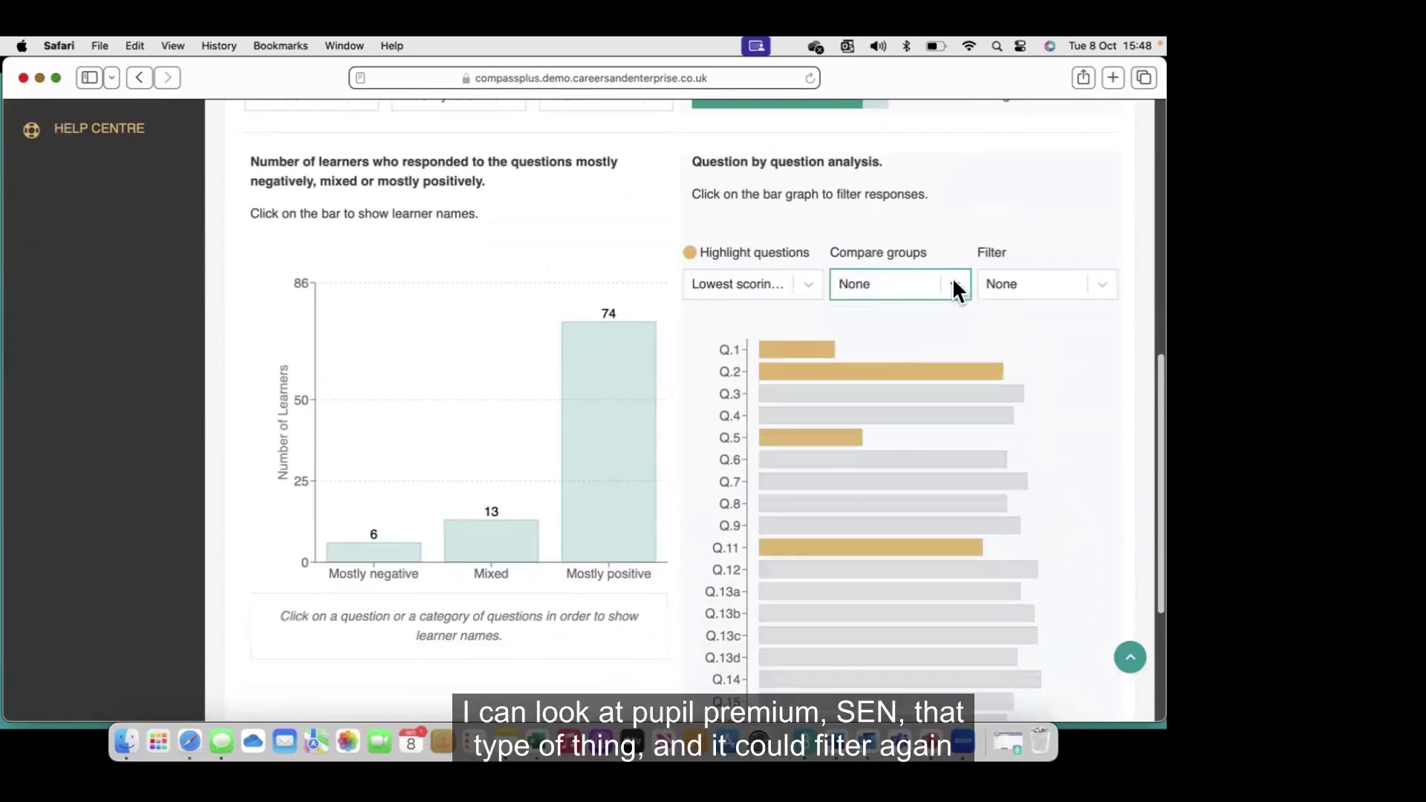
left_click(1102, 287)
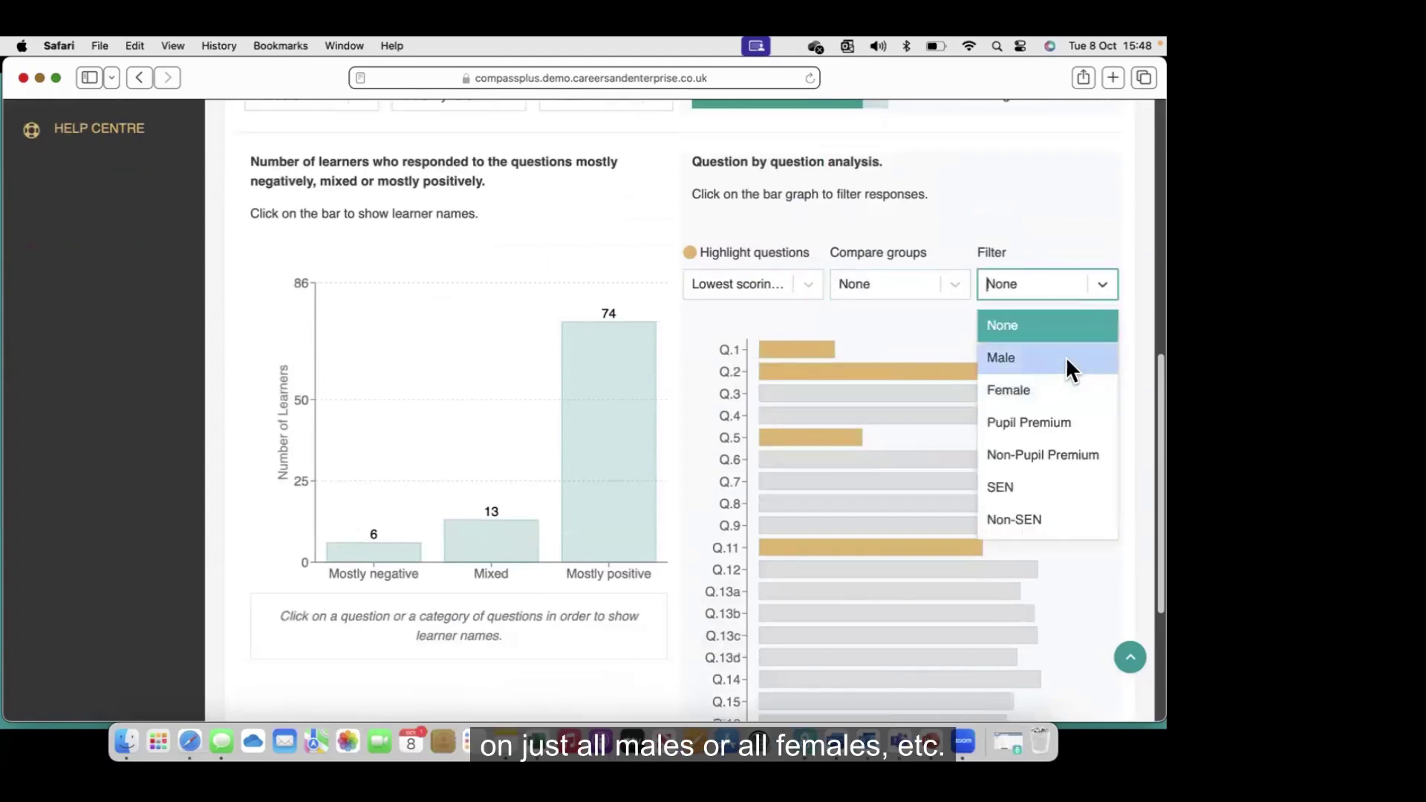
left_click(1066, 357)
left_click(1102, 287)
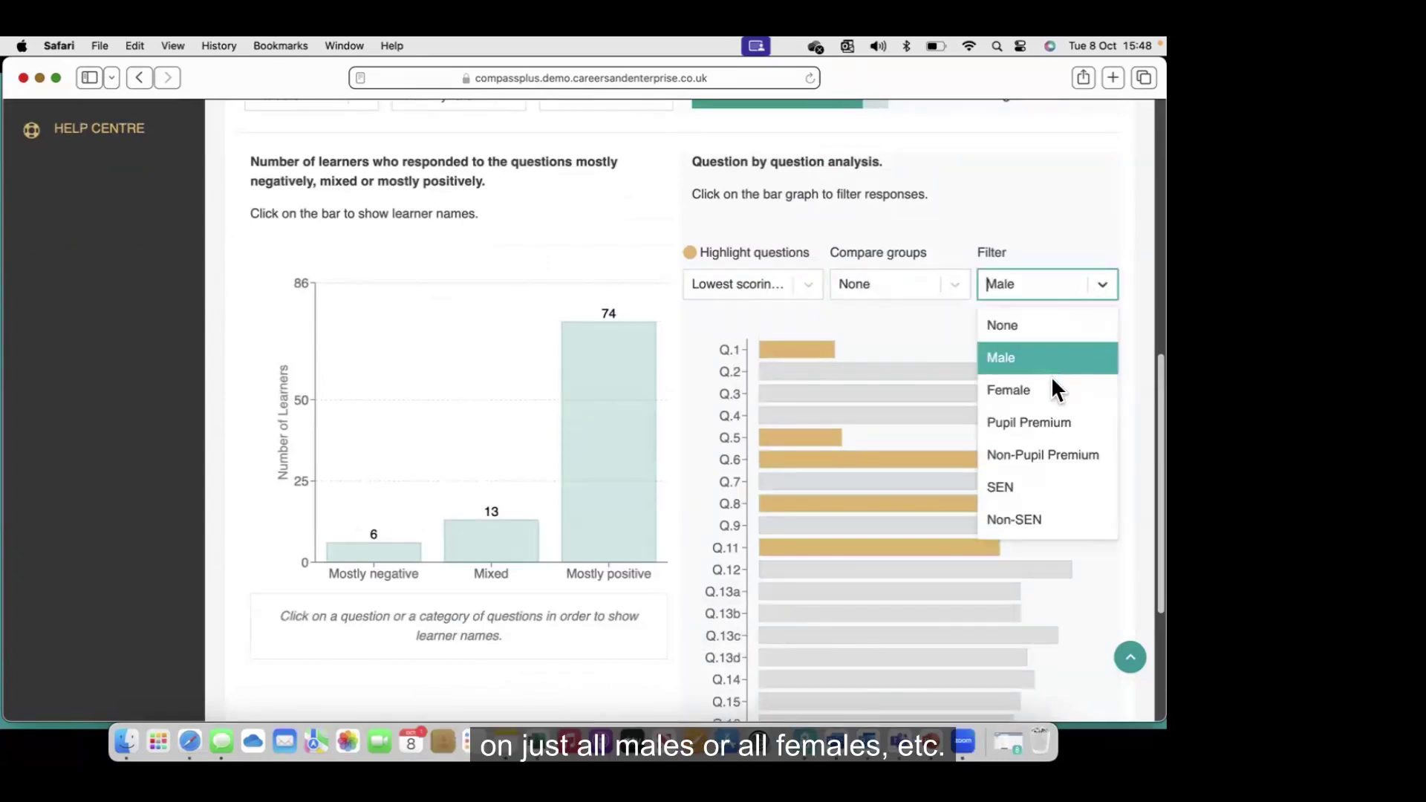
left_click(1022, 326)
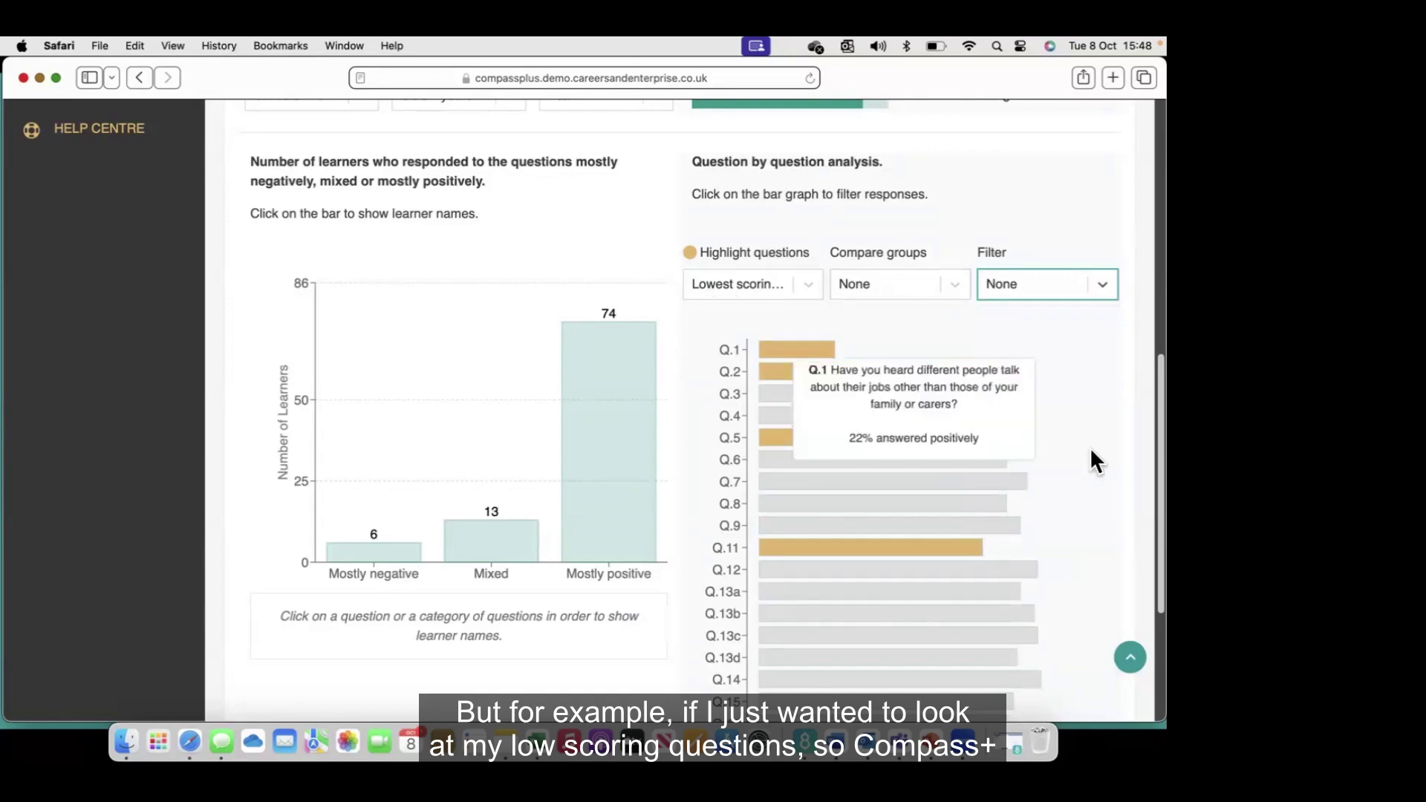
- Scroll down to inspect the highlighted questions Q.1, Q.2, Q.5, Q.11 and Q.18
scroll(1090, 447, "down", 3)
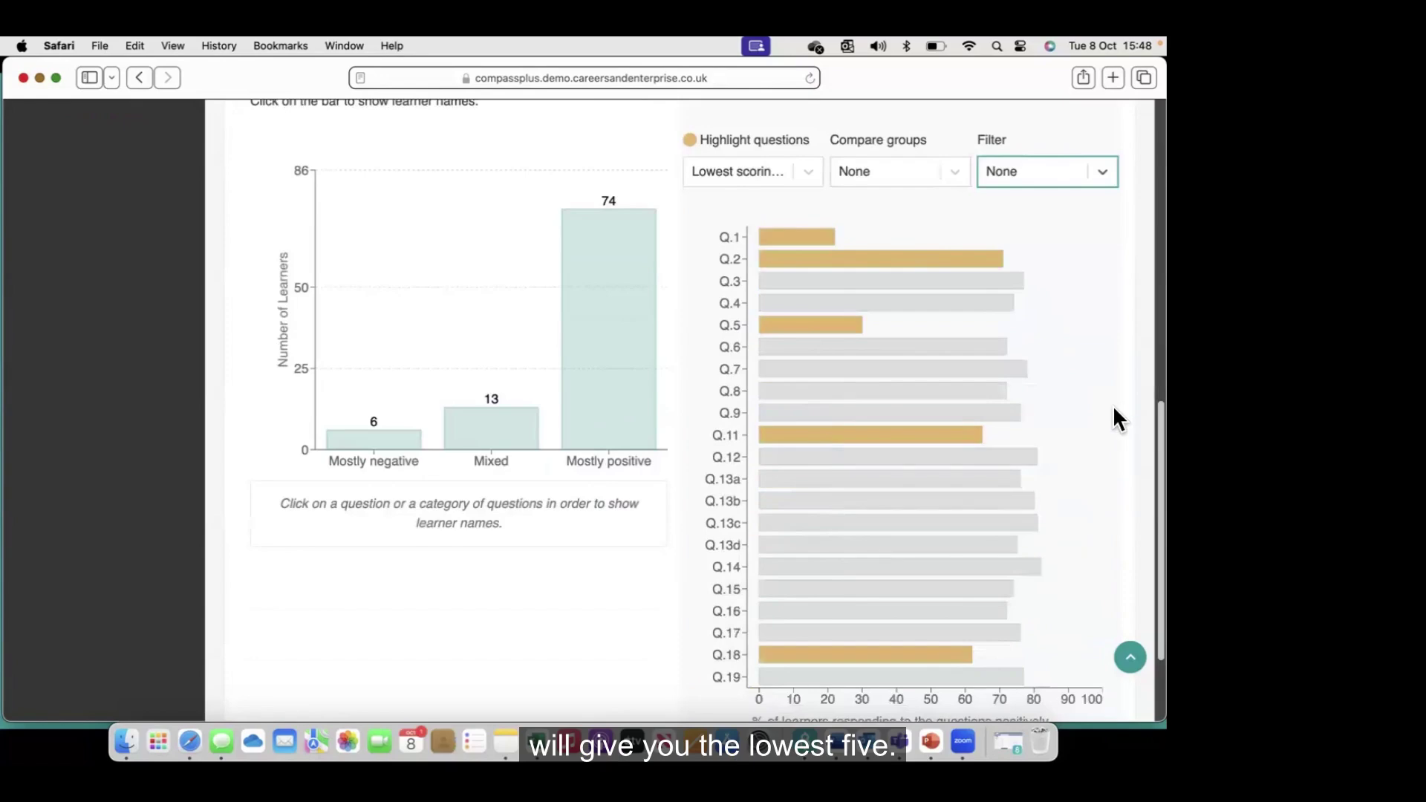
mouse_move(795, 240)
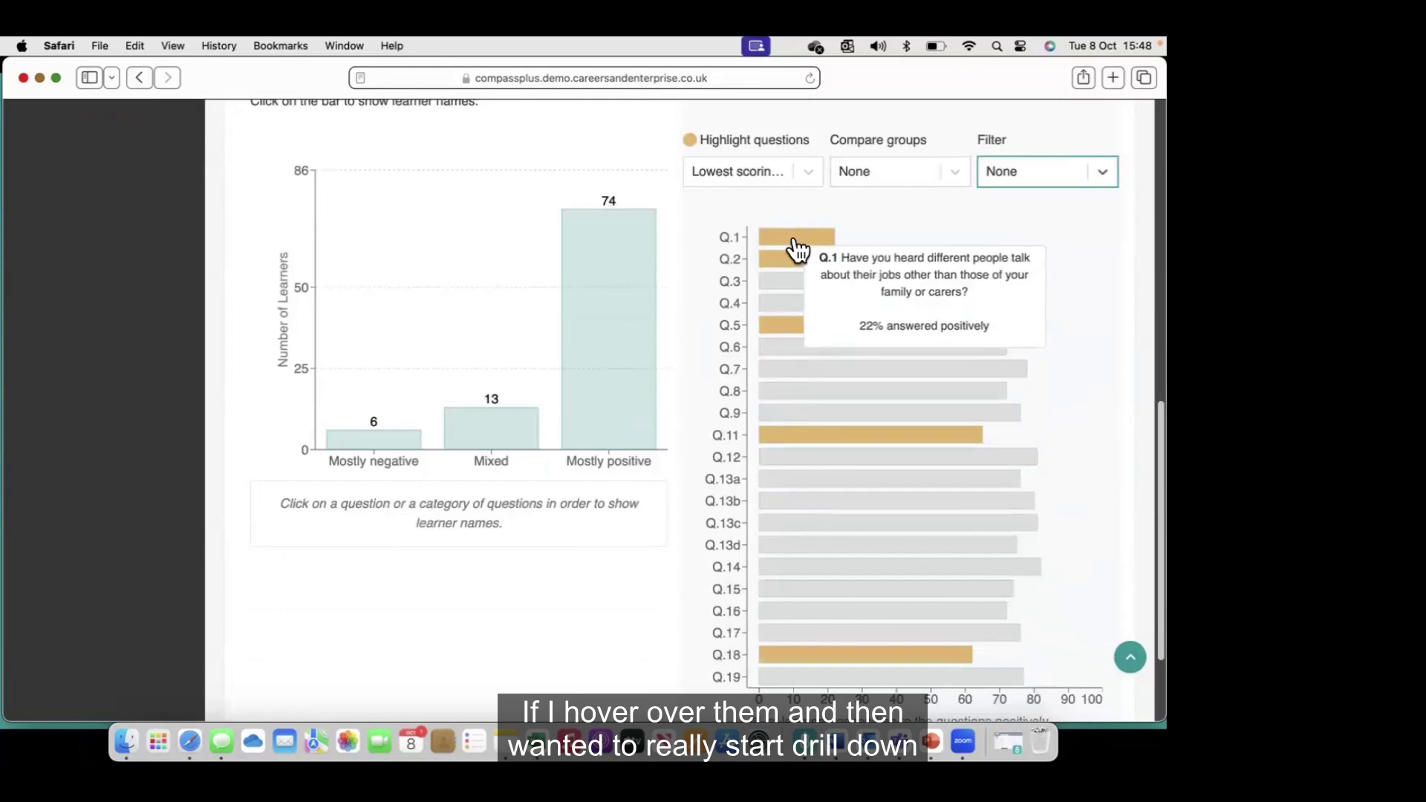
mouse_move(1083, 539)
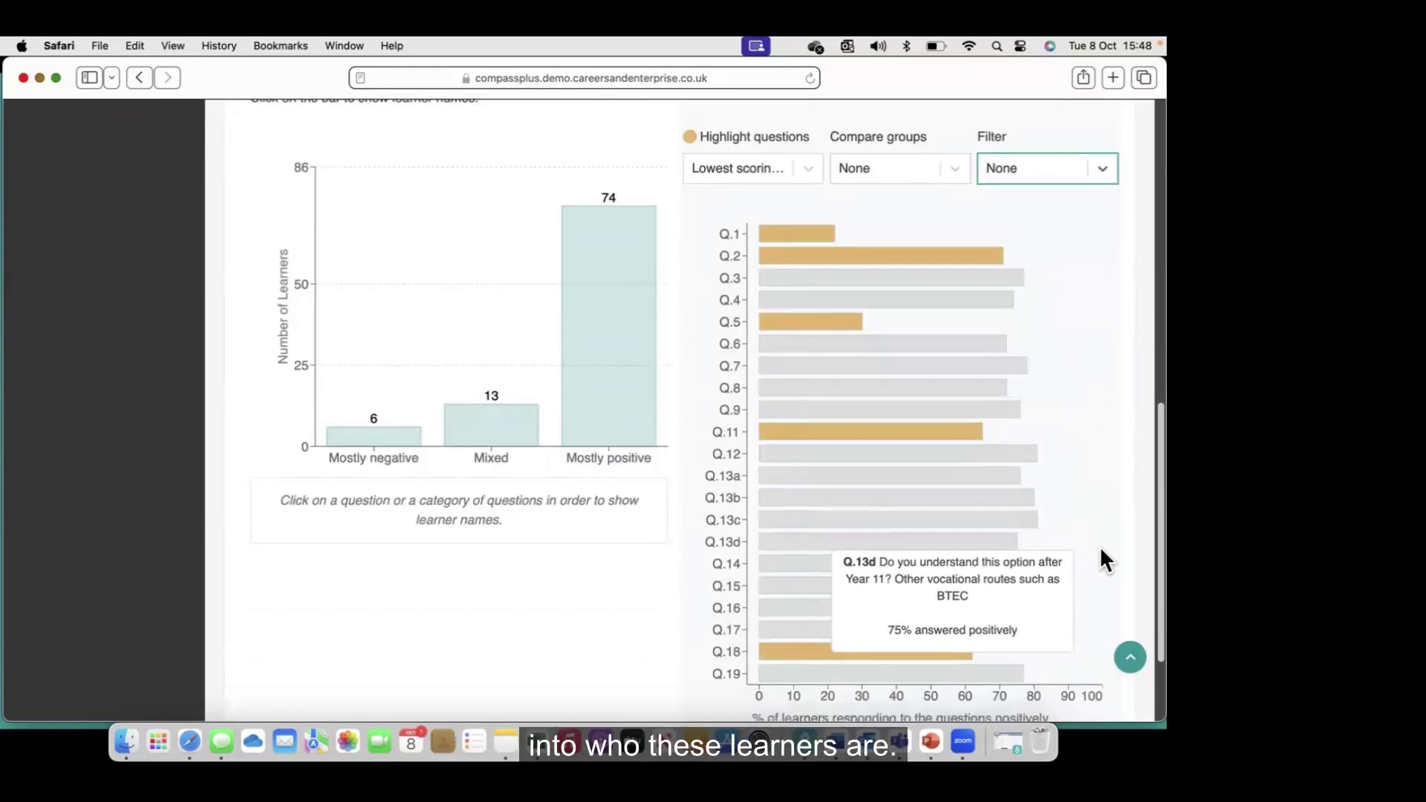
scroll(1099, 545, "down", 1)
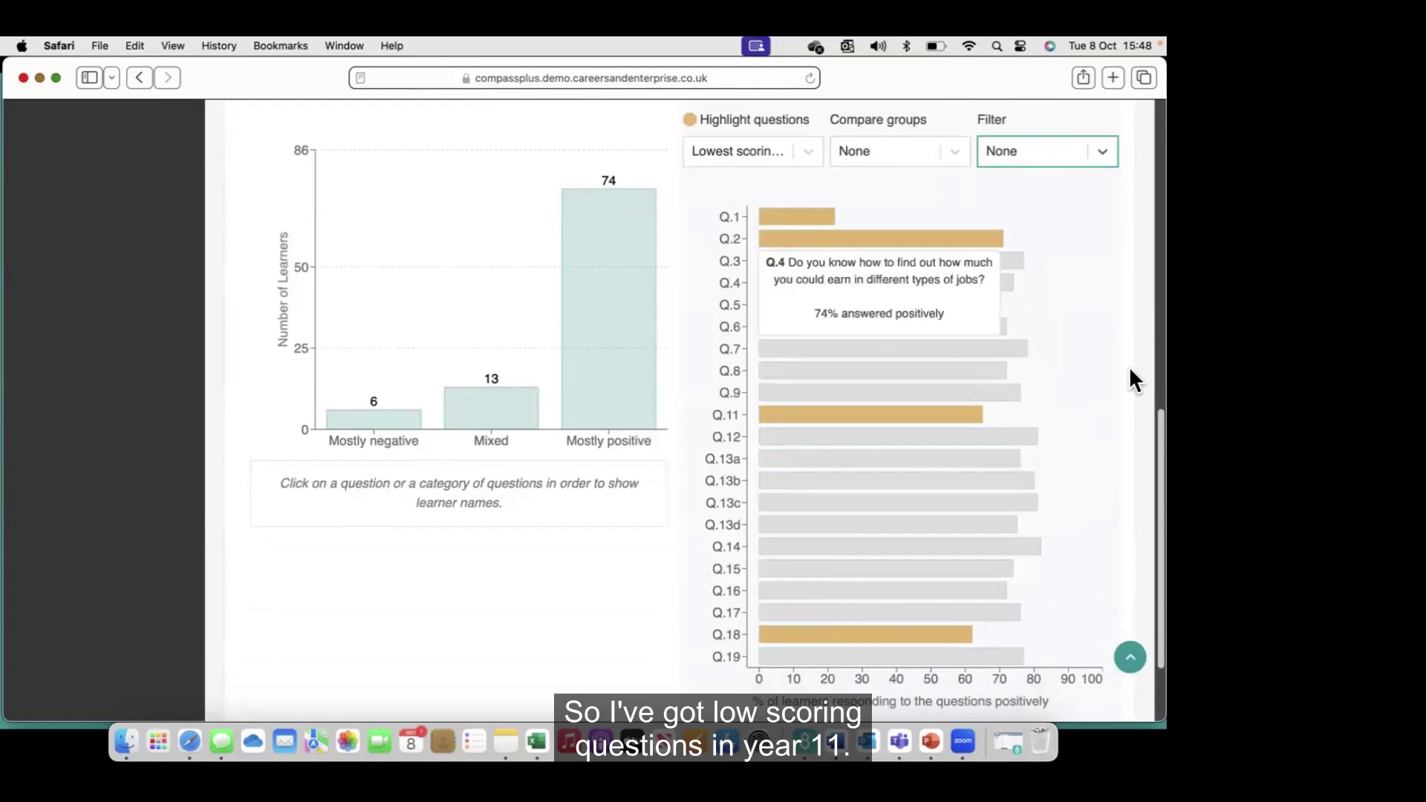
scroll(1124, 461, "down", 3)
mouse_move(907, 599)
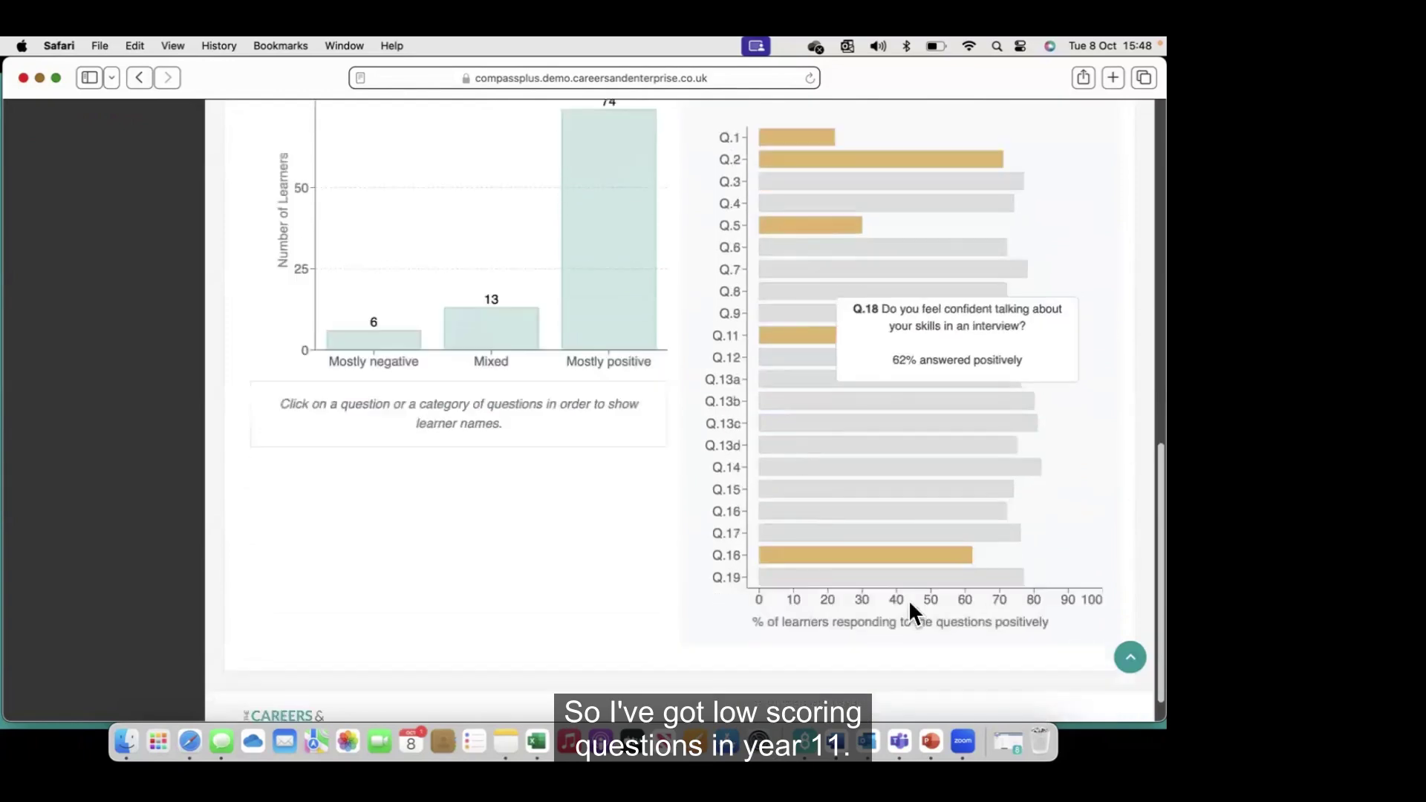
- Drill into Q.18's 'No, not yet' responses and scroll the list of 14 learners
left_click(860, 558)
scroll(1062, 566, "down", 2)
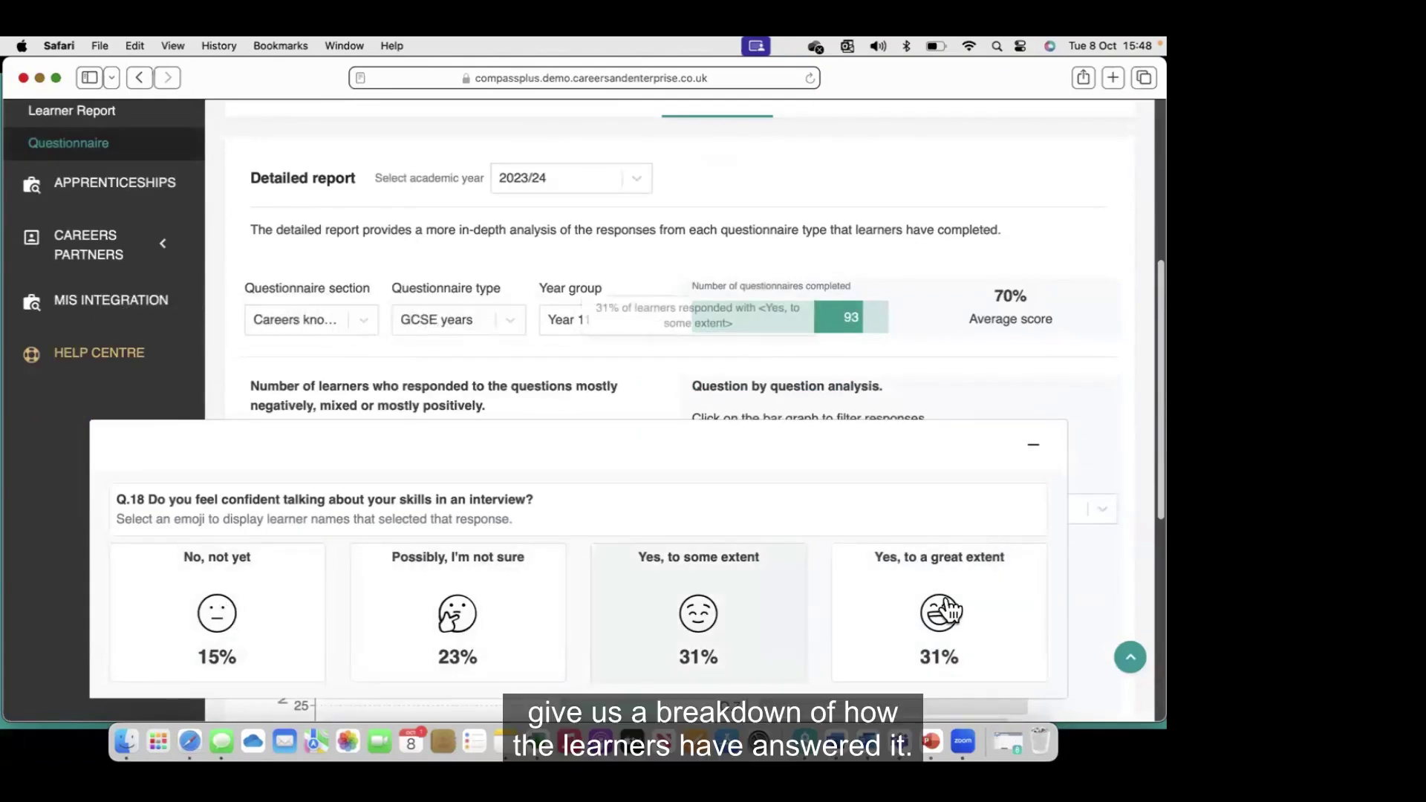
left_click(262, 628)
scroll(245, 494, "down", 5)
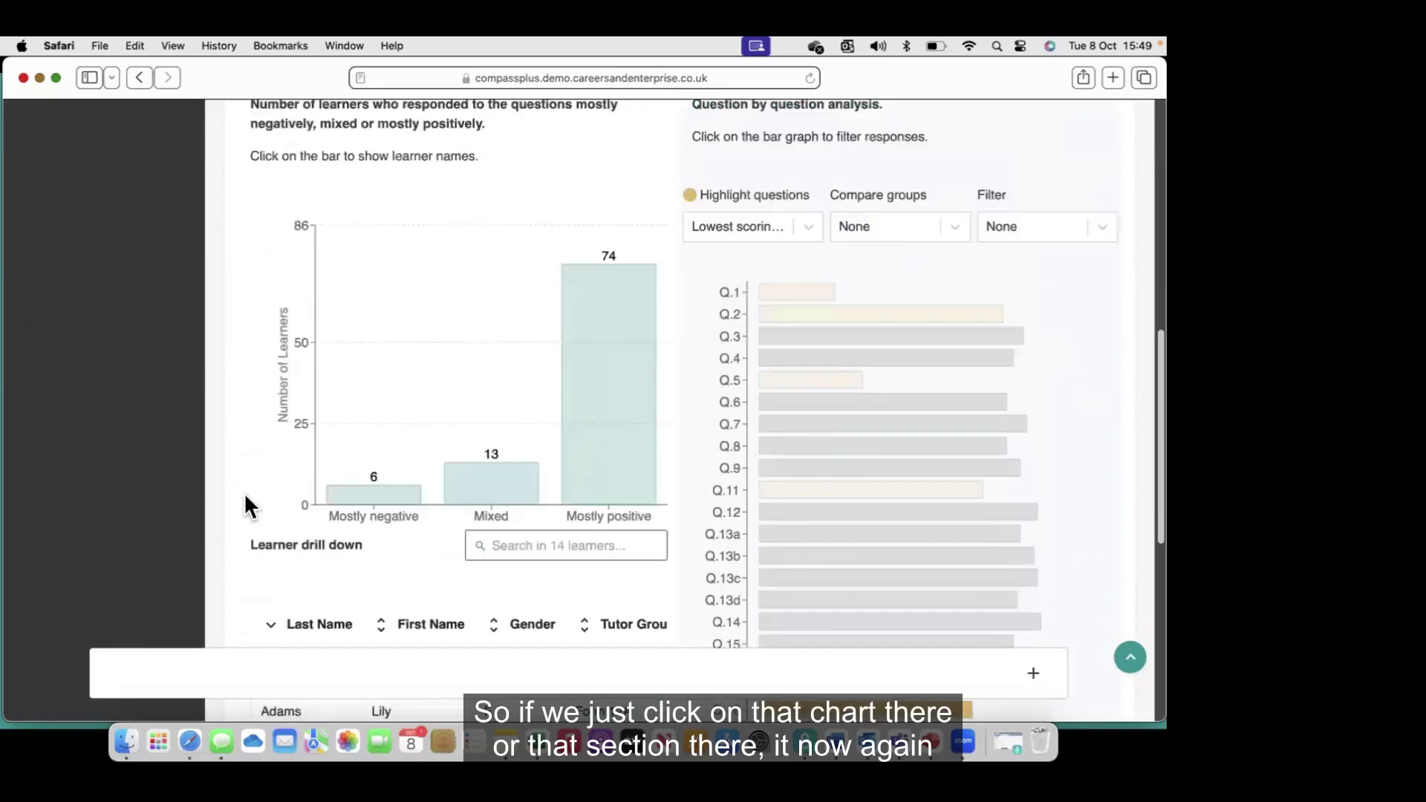
scroll(239, 487, "down", 5)
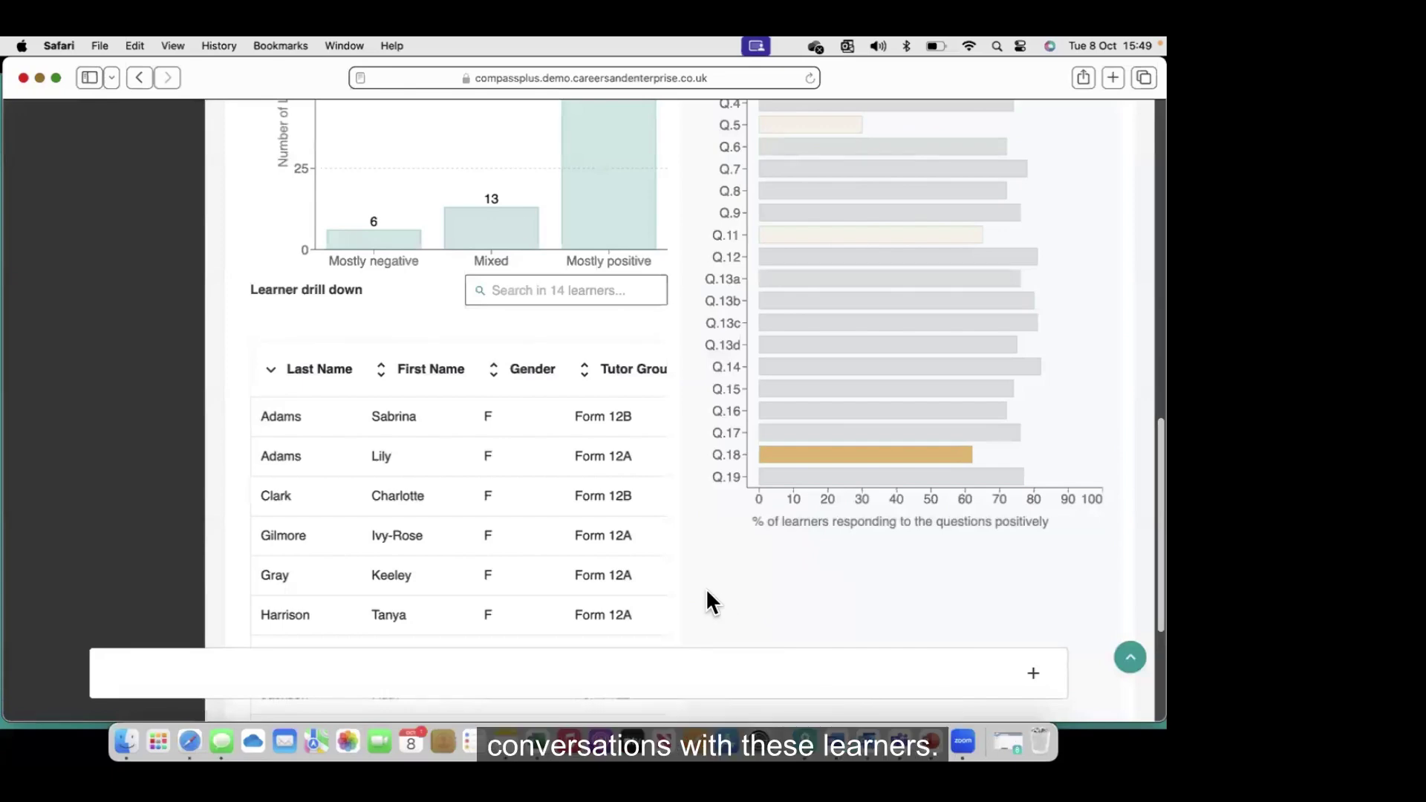
scroll(706, 592, "up", 5)
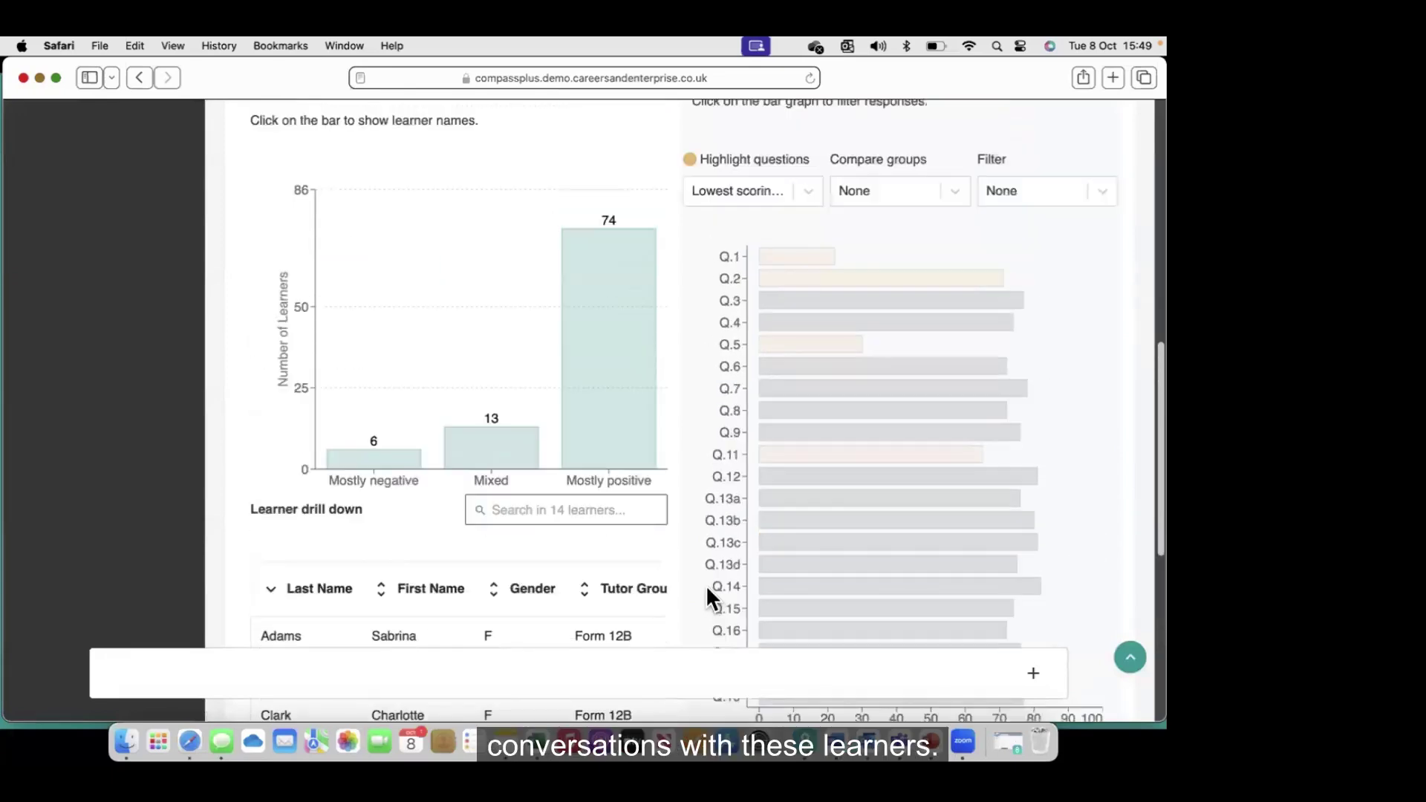
scroll(705, 585, "up", 10)
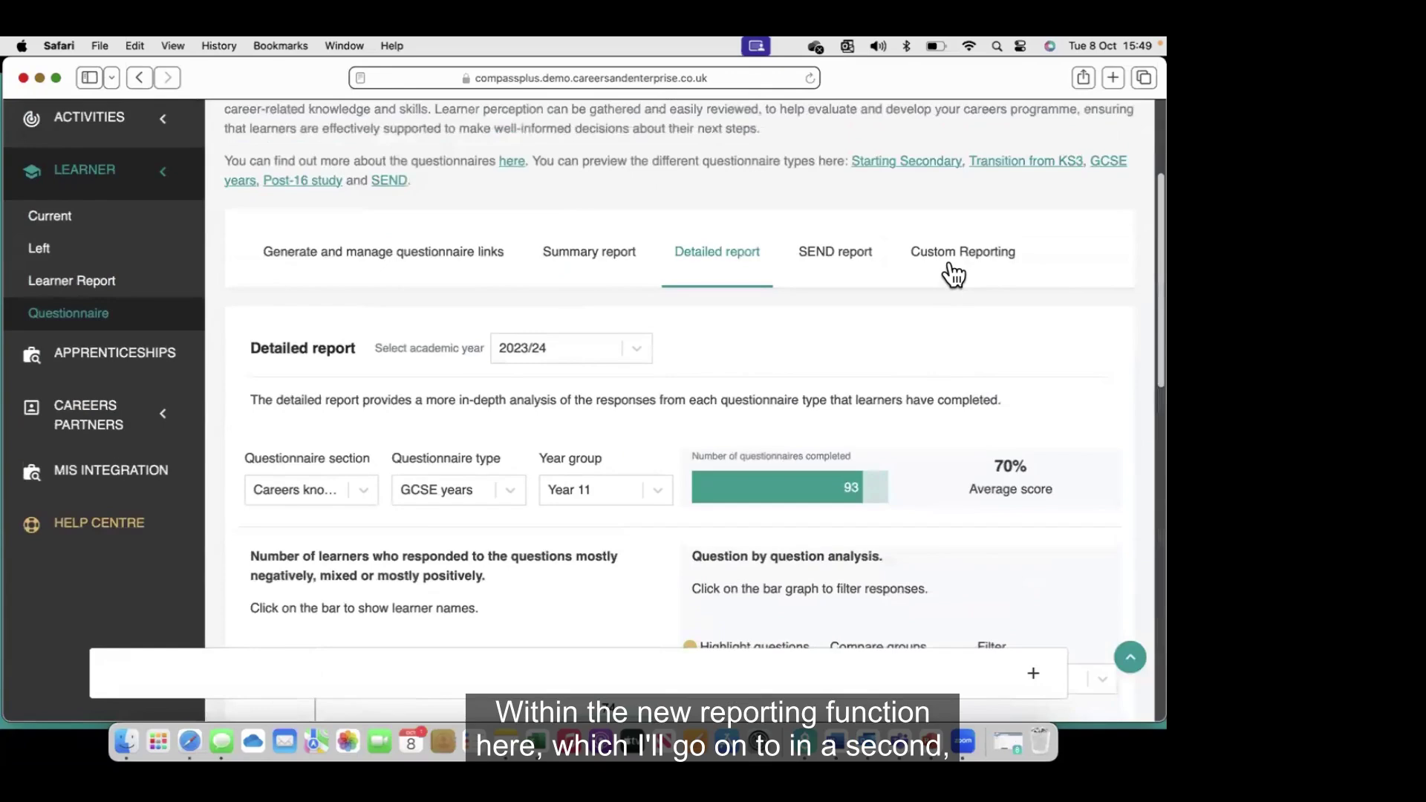
scroll(1070, 541, "down", 5)
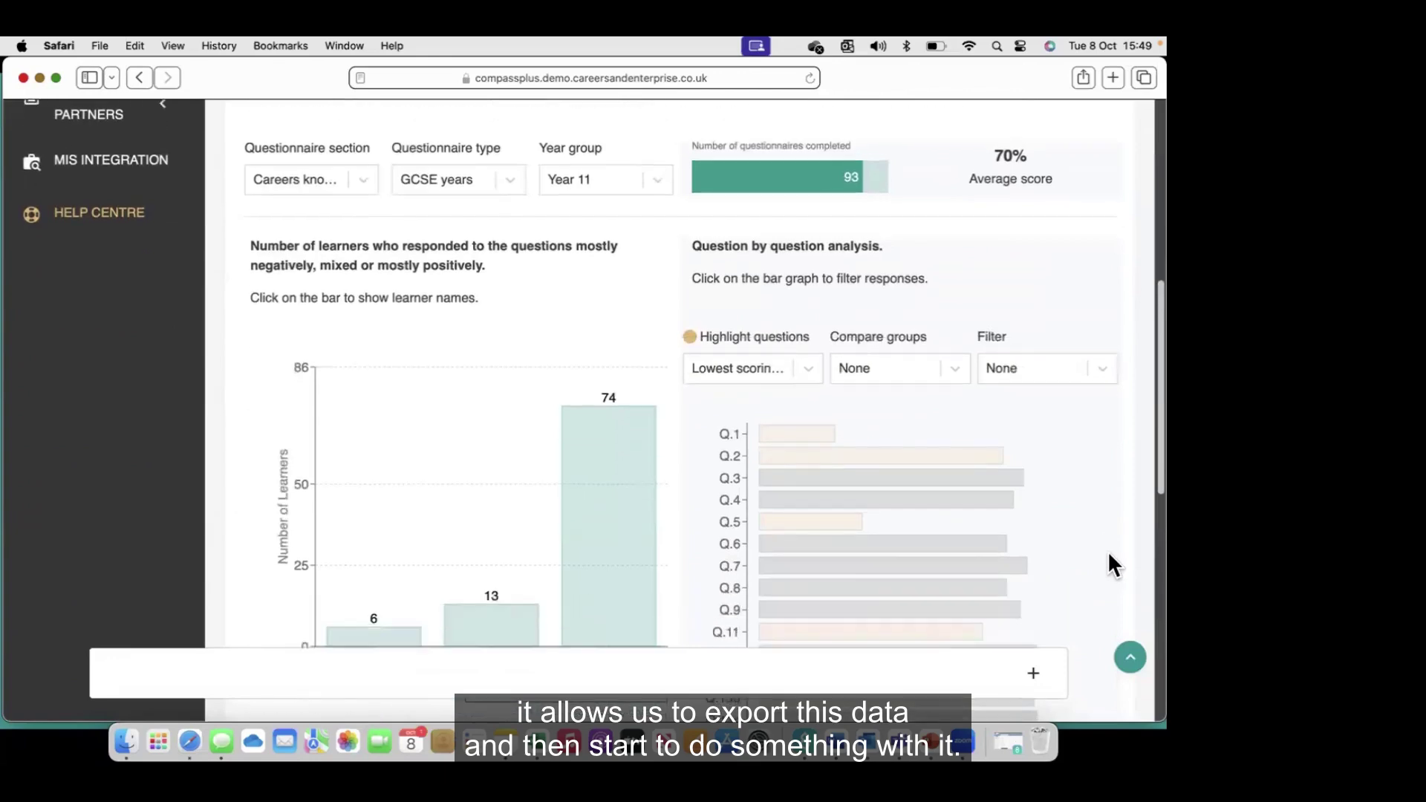
scroll(1107, 565, "down", 3)
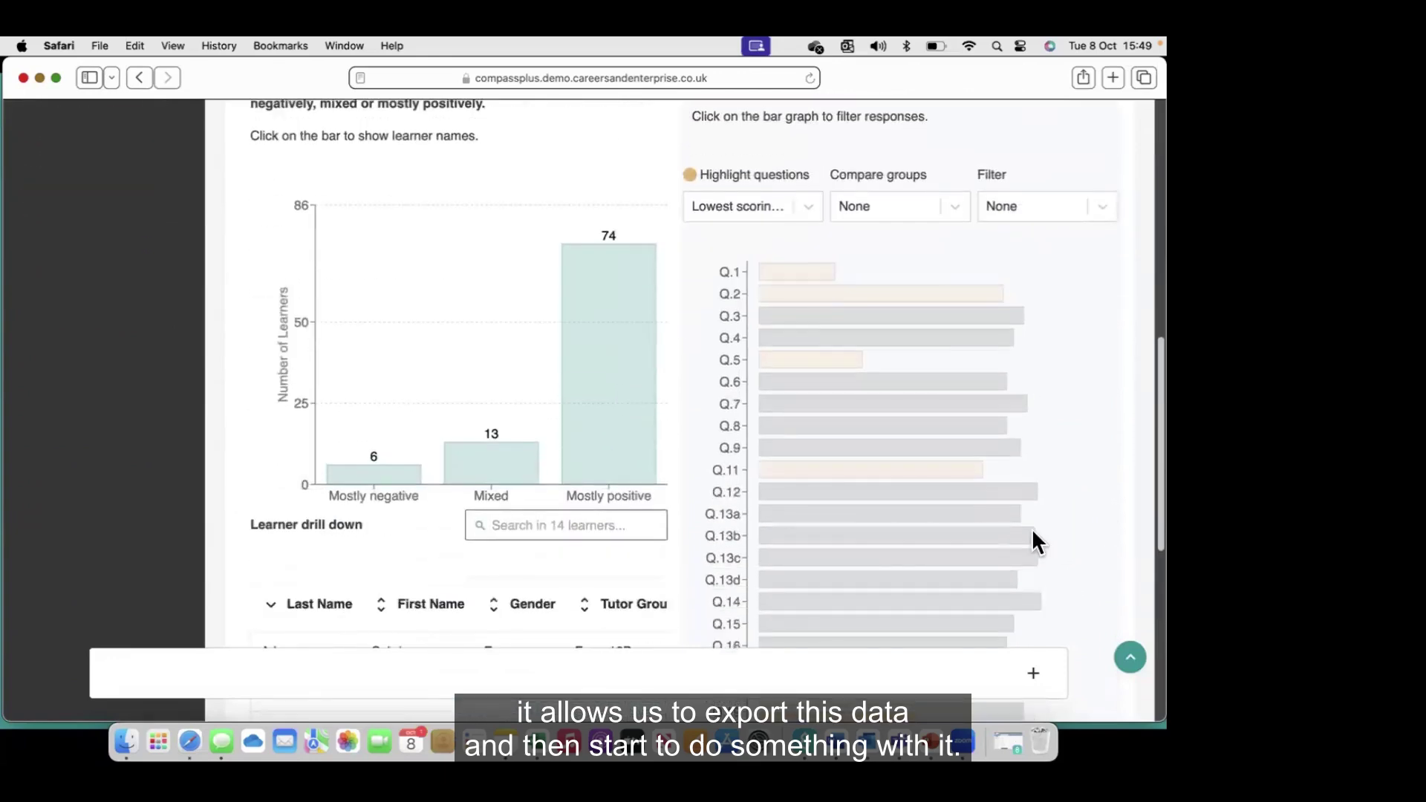
mouse_move(939, 546)
mouse_move(1093, 491)
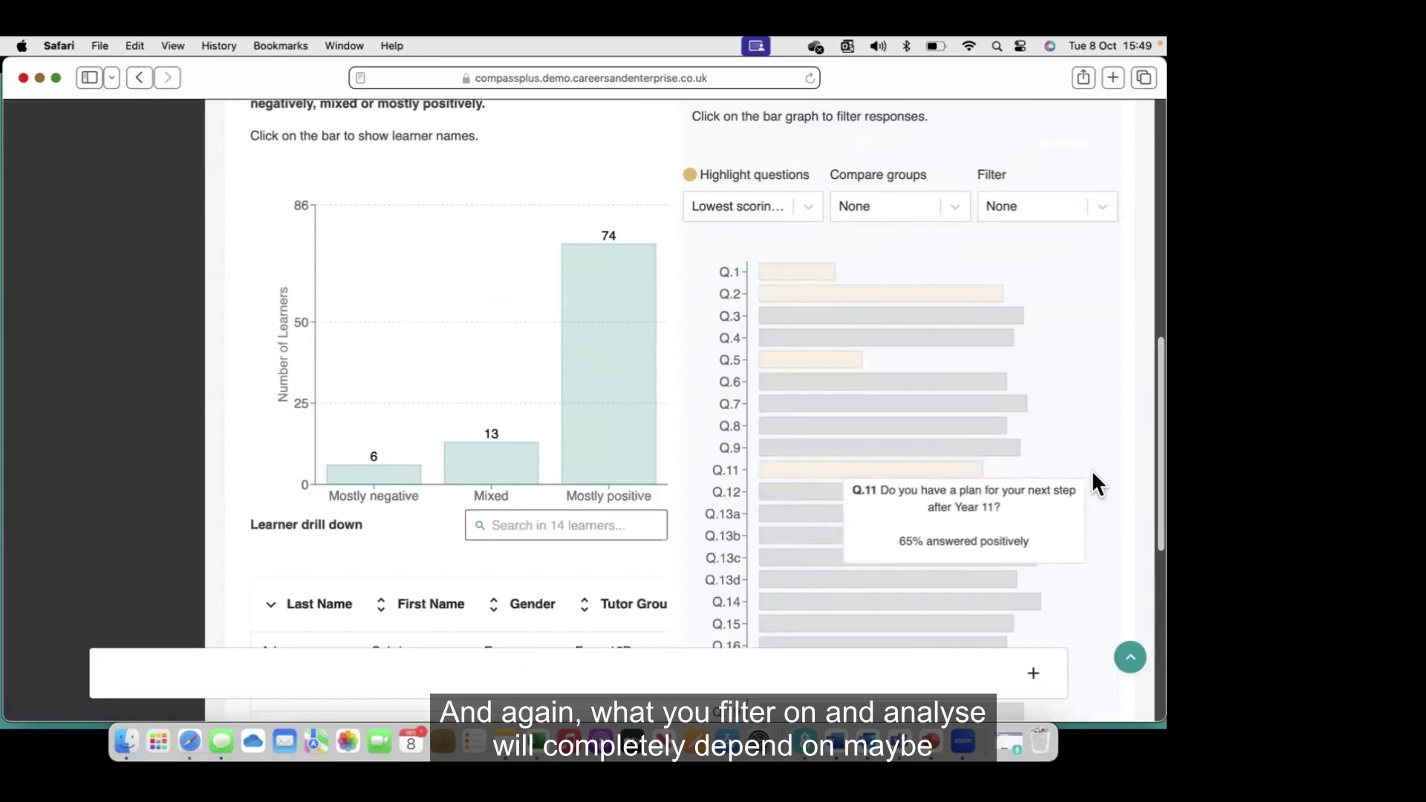
mouse_move(1088, 431)
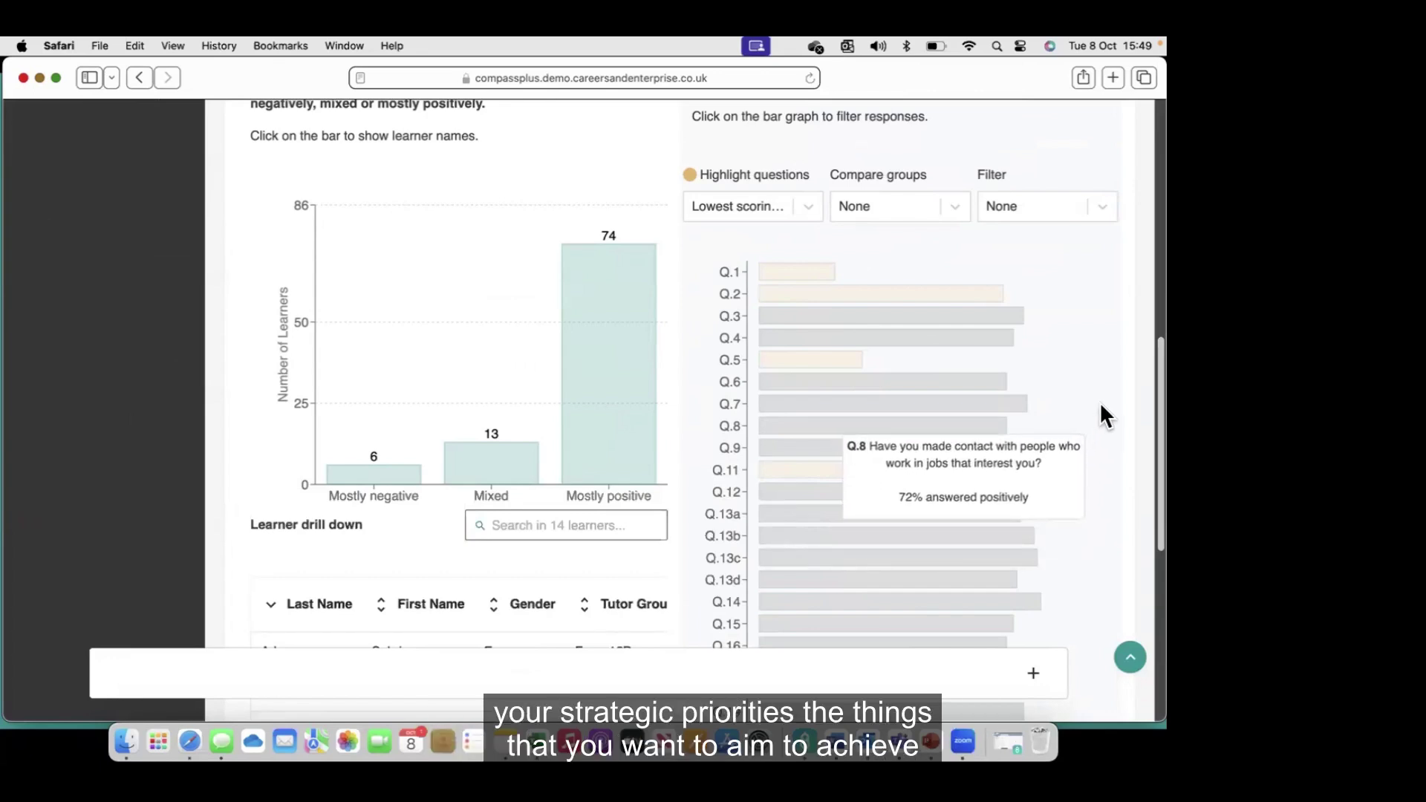
mouse_move(1099, 343)
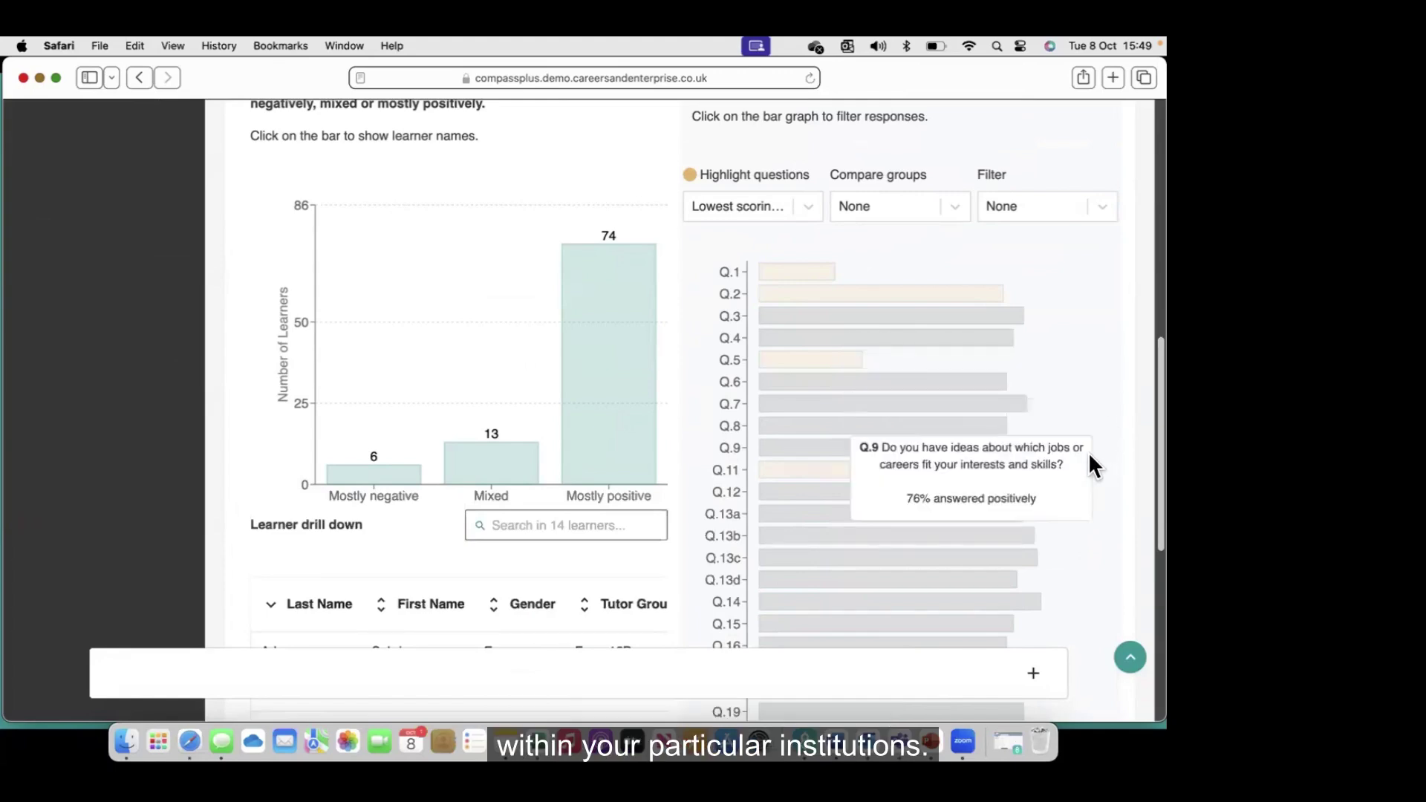
scroll(1089, 453, "down", 1)
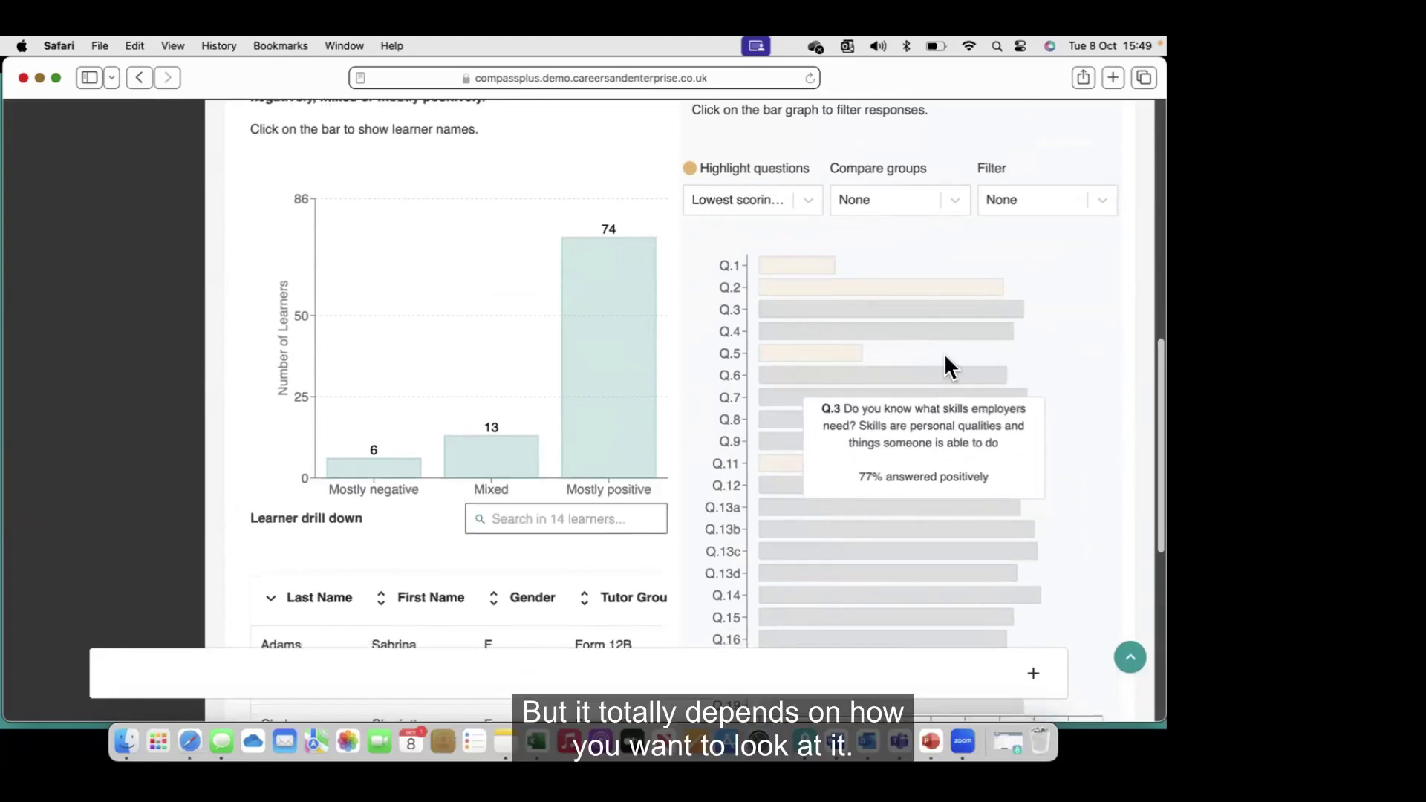
- Set Highlight questions to None and Compare groups to Gender, showing male and female bars
left_click(808, 198)
left_click(763, 236)
left_click(948, 201)
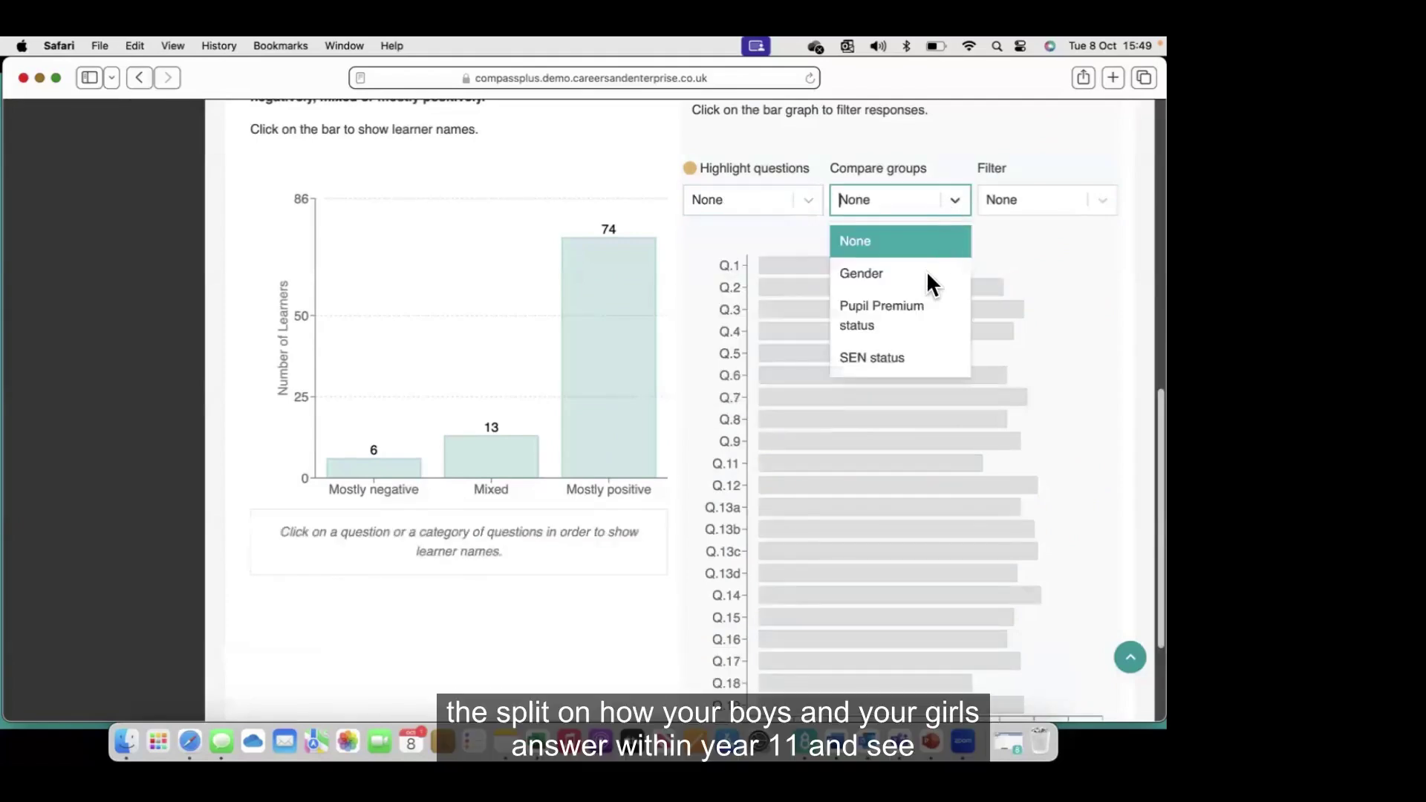
left_click(895, 275)
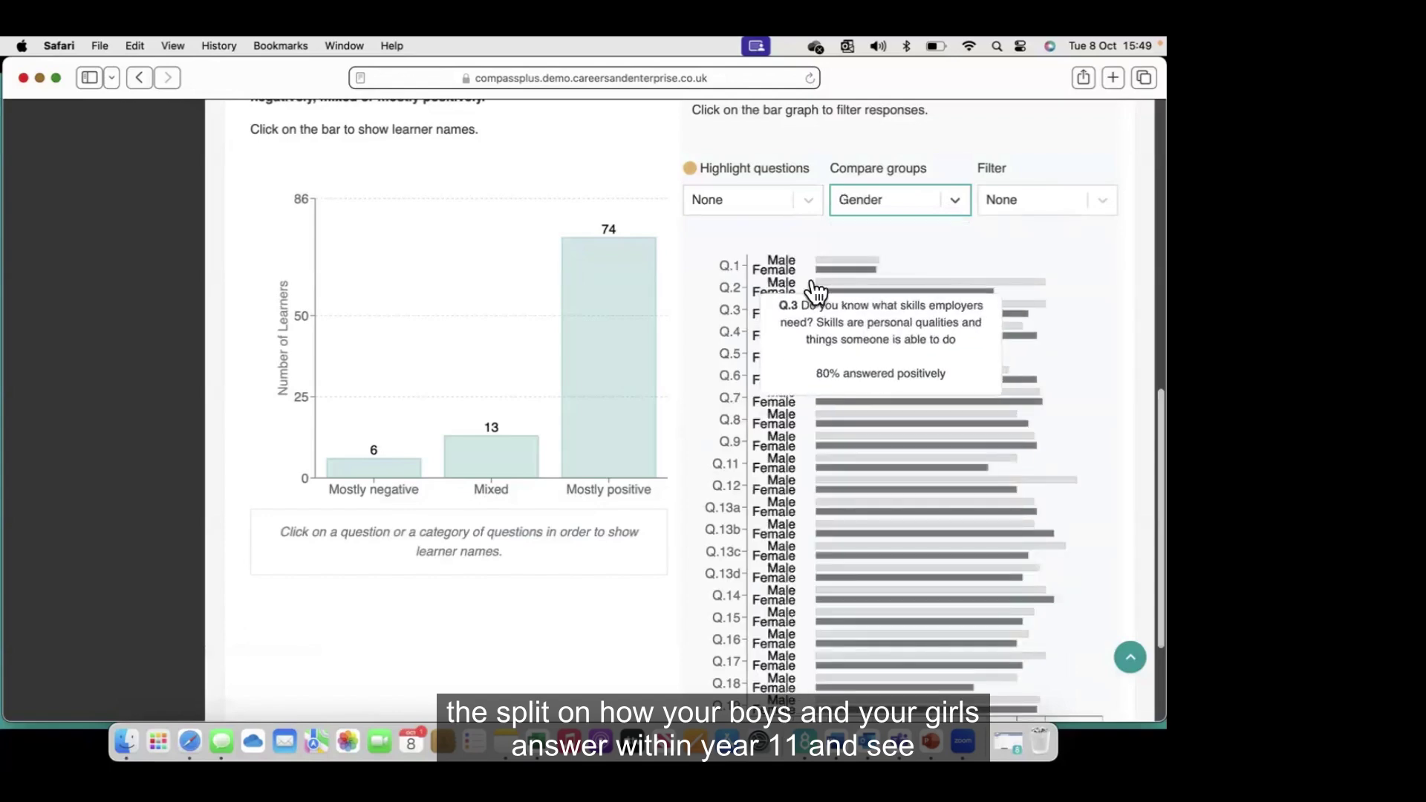
scroll(1098, 545, "up", 1)
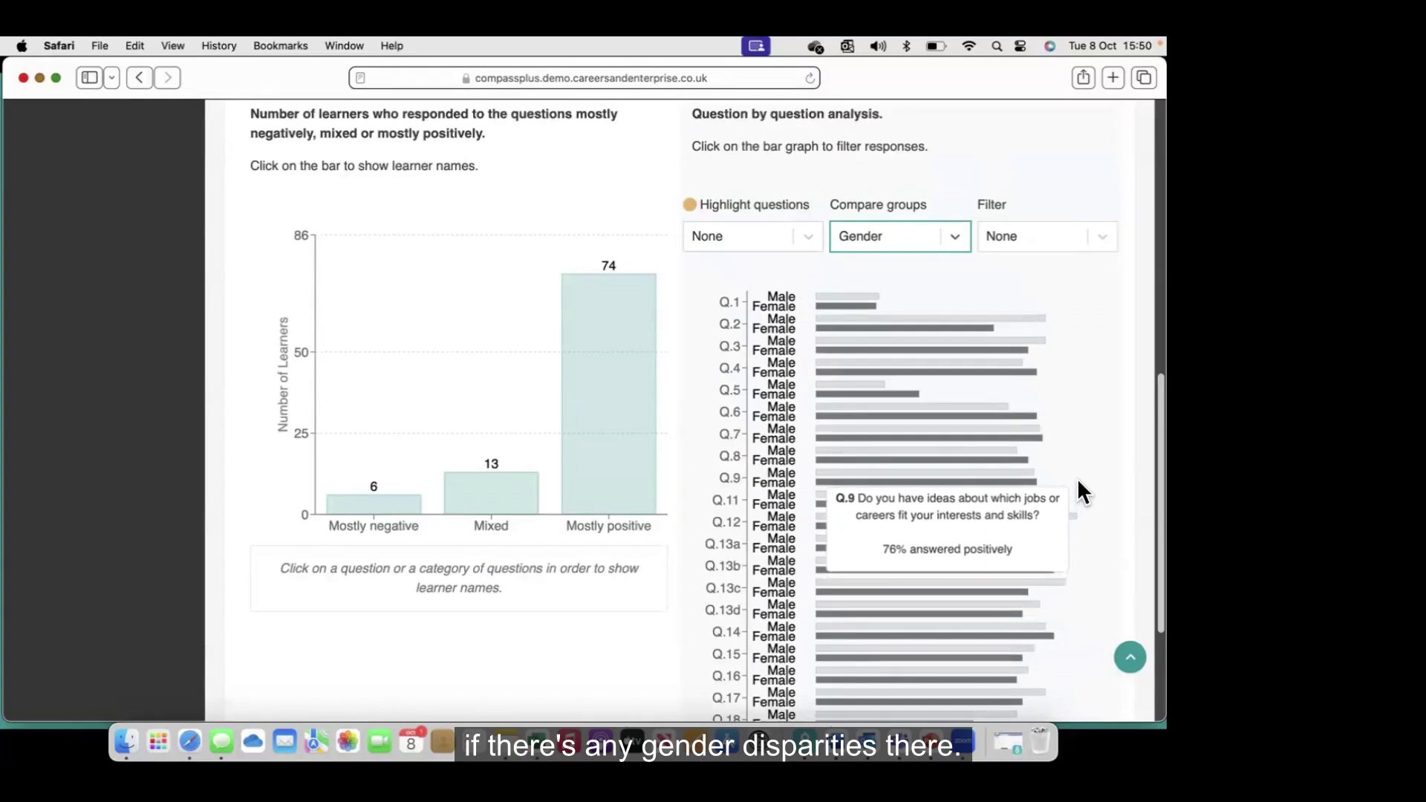
scroll(1076, 483, "up", 5)
scroll(1078, 479, "up", 2)
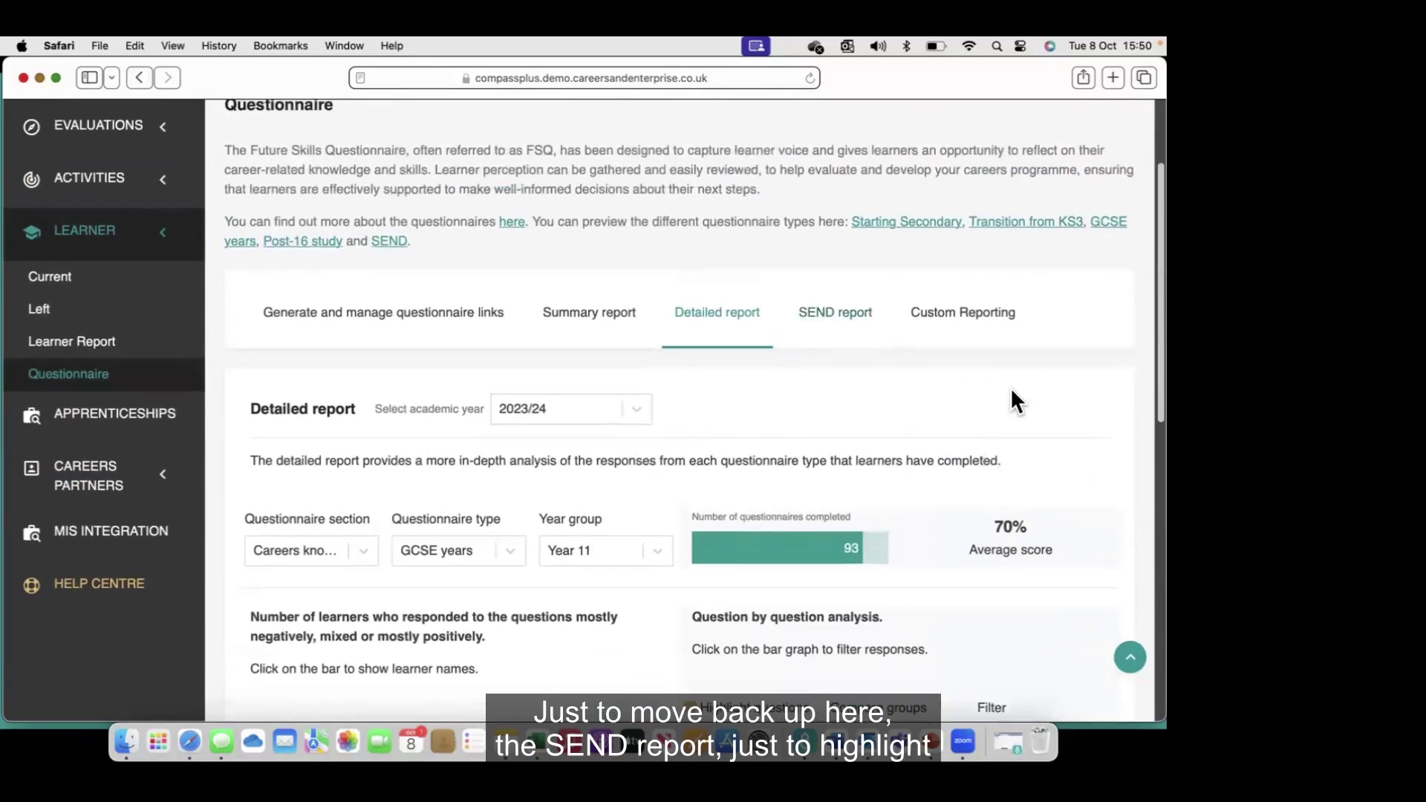
- Open the SEND report and check its Key stage options, keeping All
left_click(821, 319)
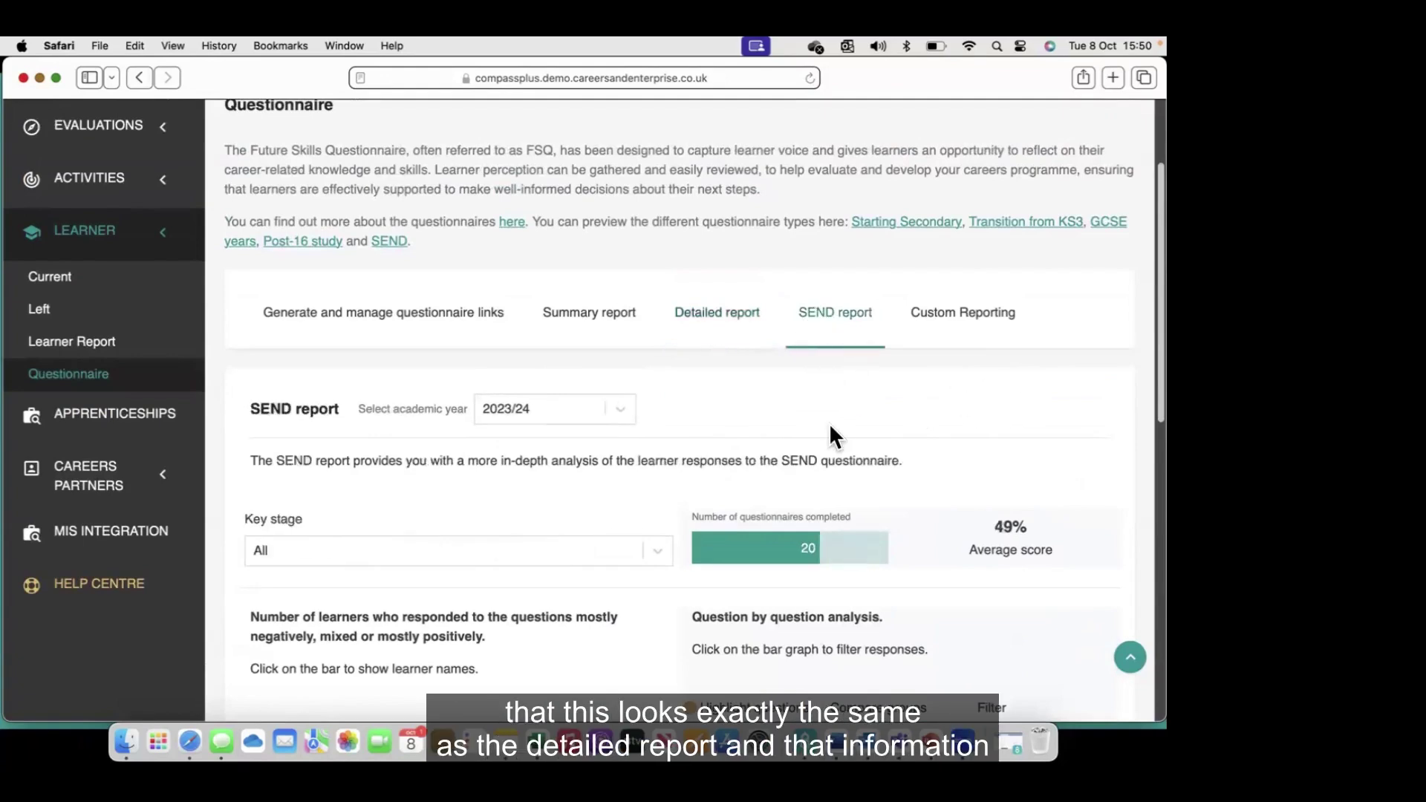
scroll(891, 437, "down", 5)
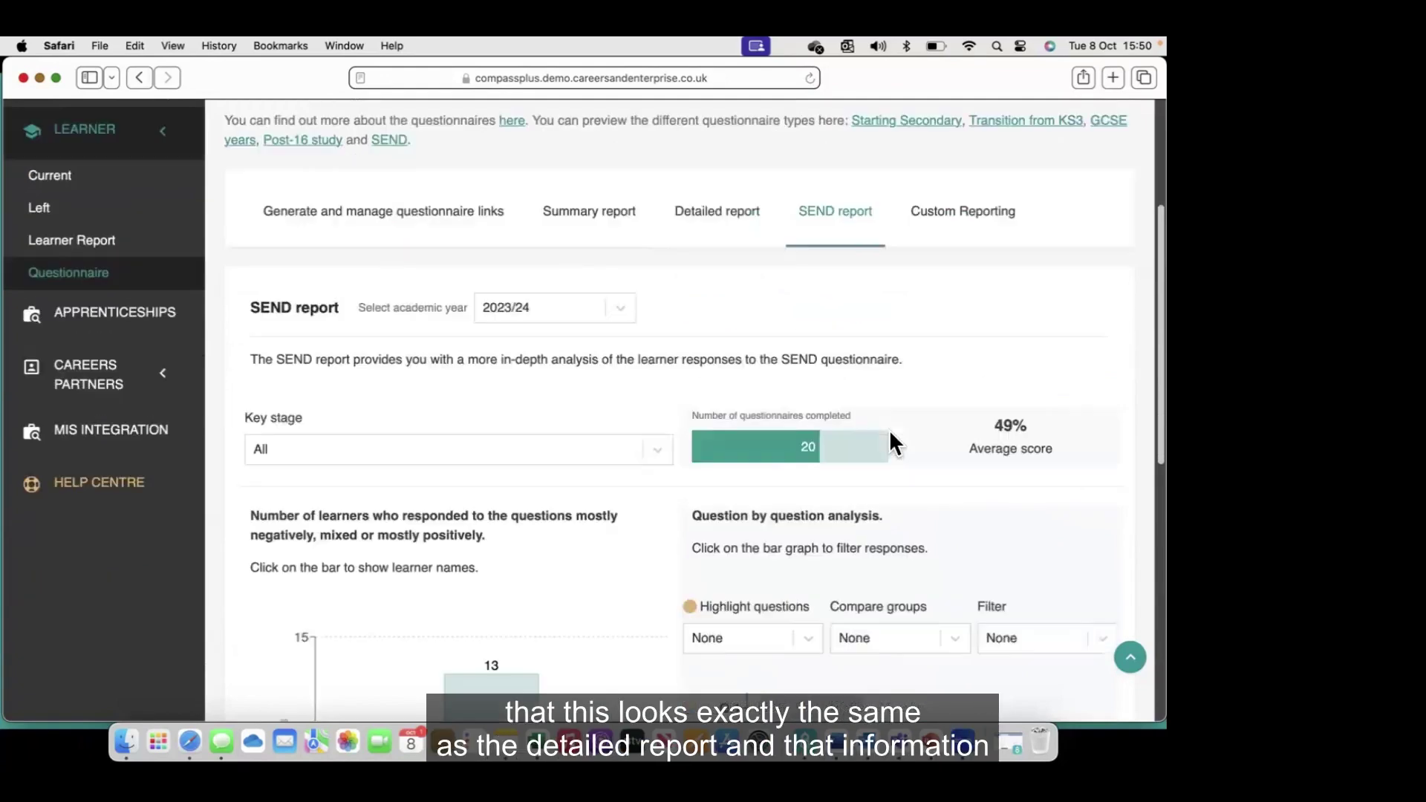
scroll(889, 430, "down", 2)
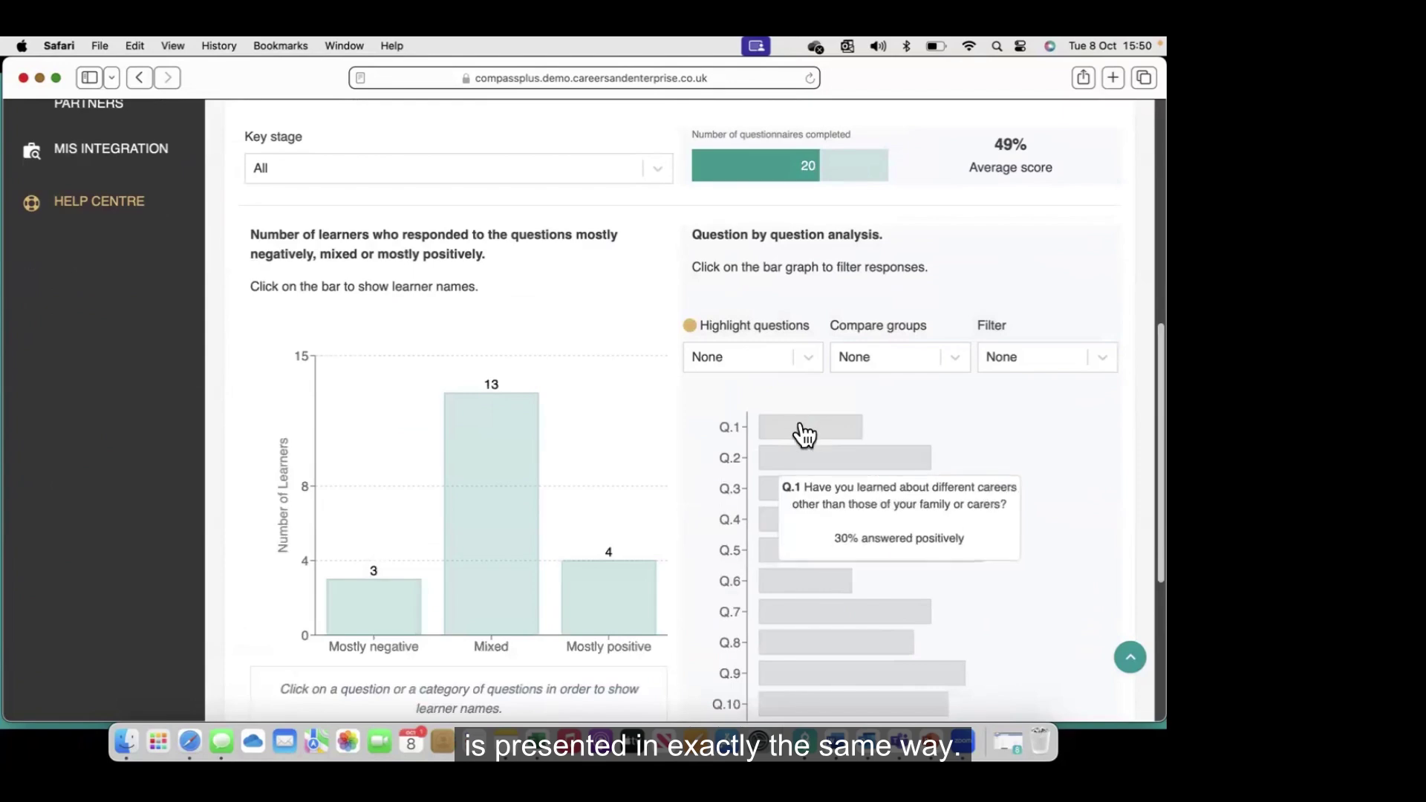
scroll(802, 432, "up", 1)
scroll(802, 423, "up", 3)
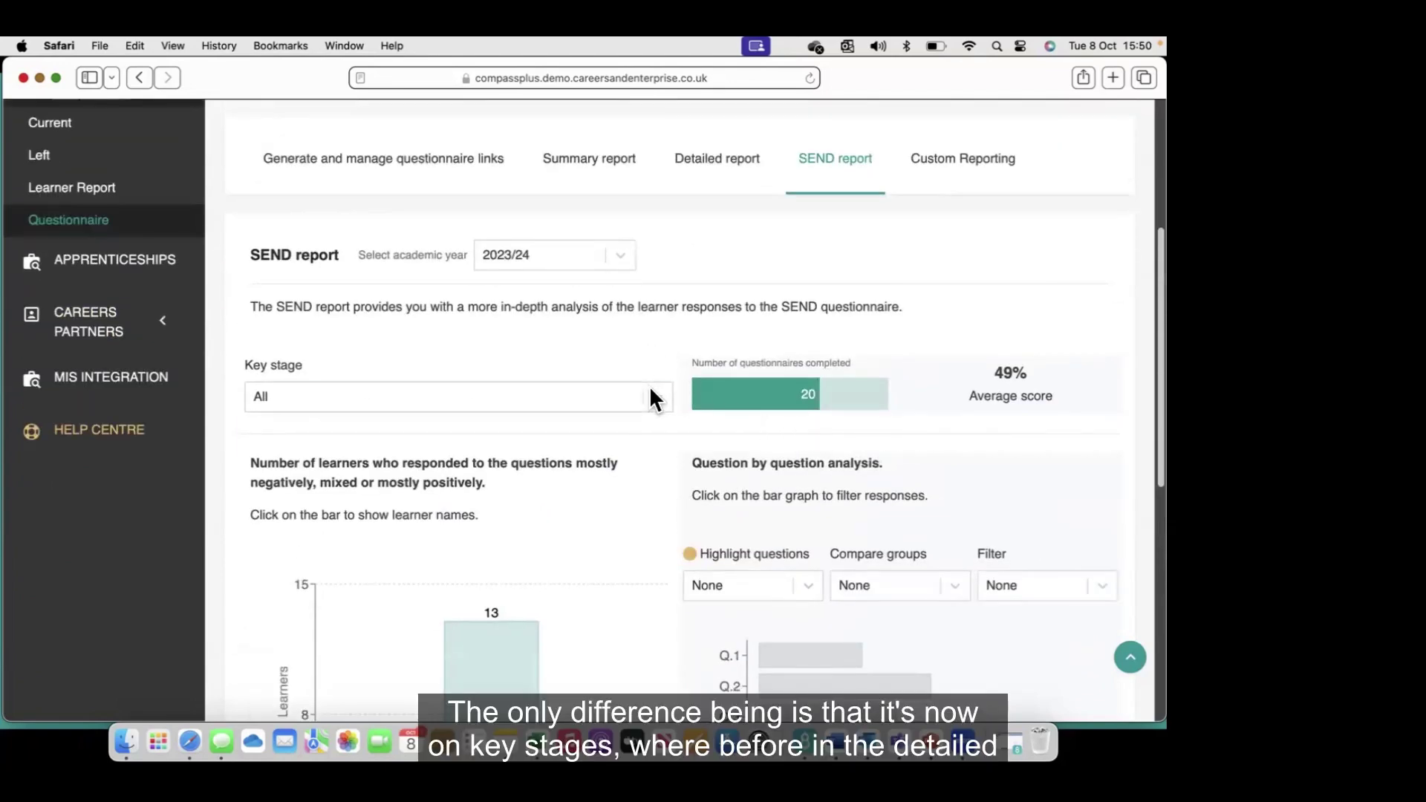
left_click(650, 394)
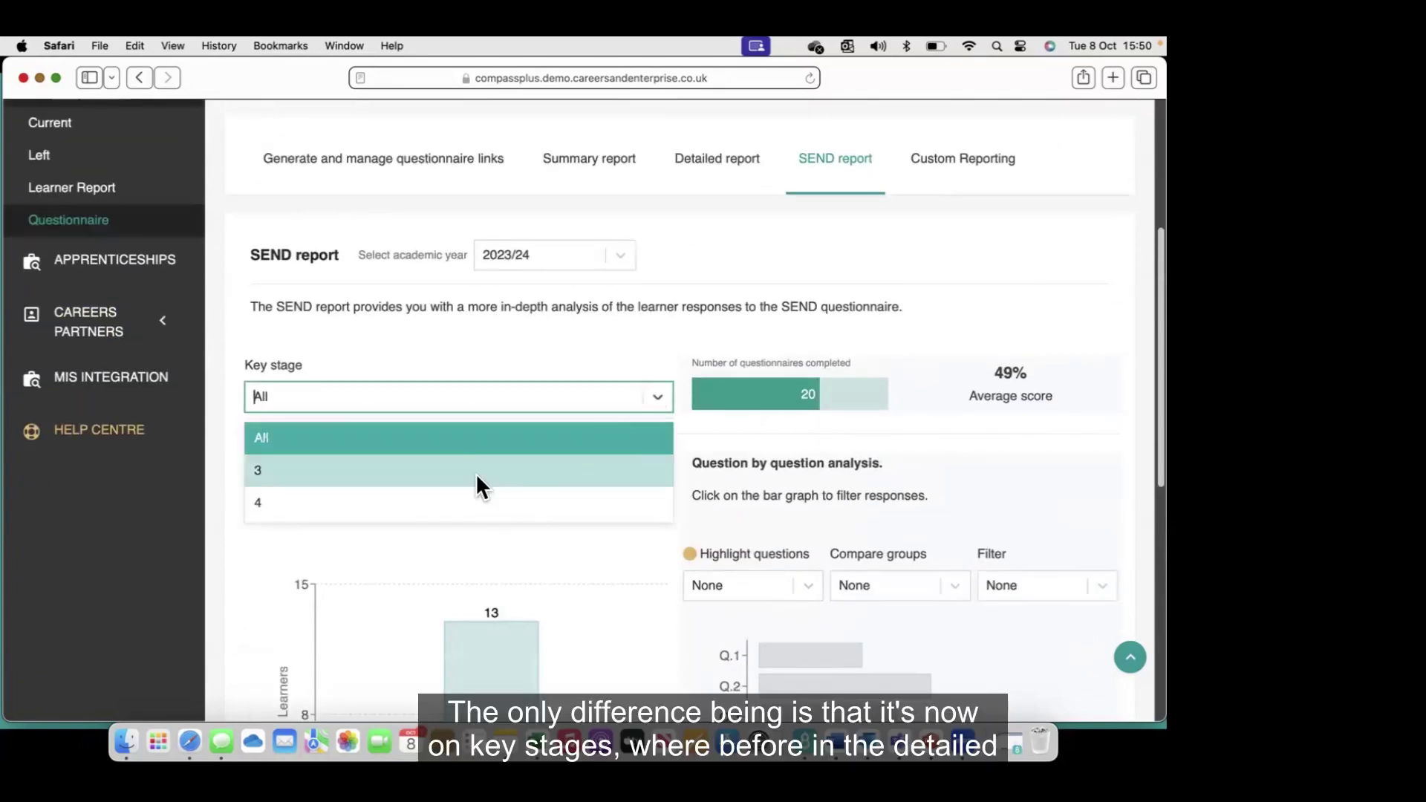
left_click(475, 355)
- Compare with the Detailed report's GCSE years type, then recheck the SEND key stage, keeping All
left_click(706, 165)
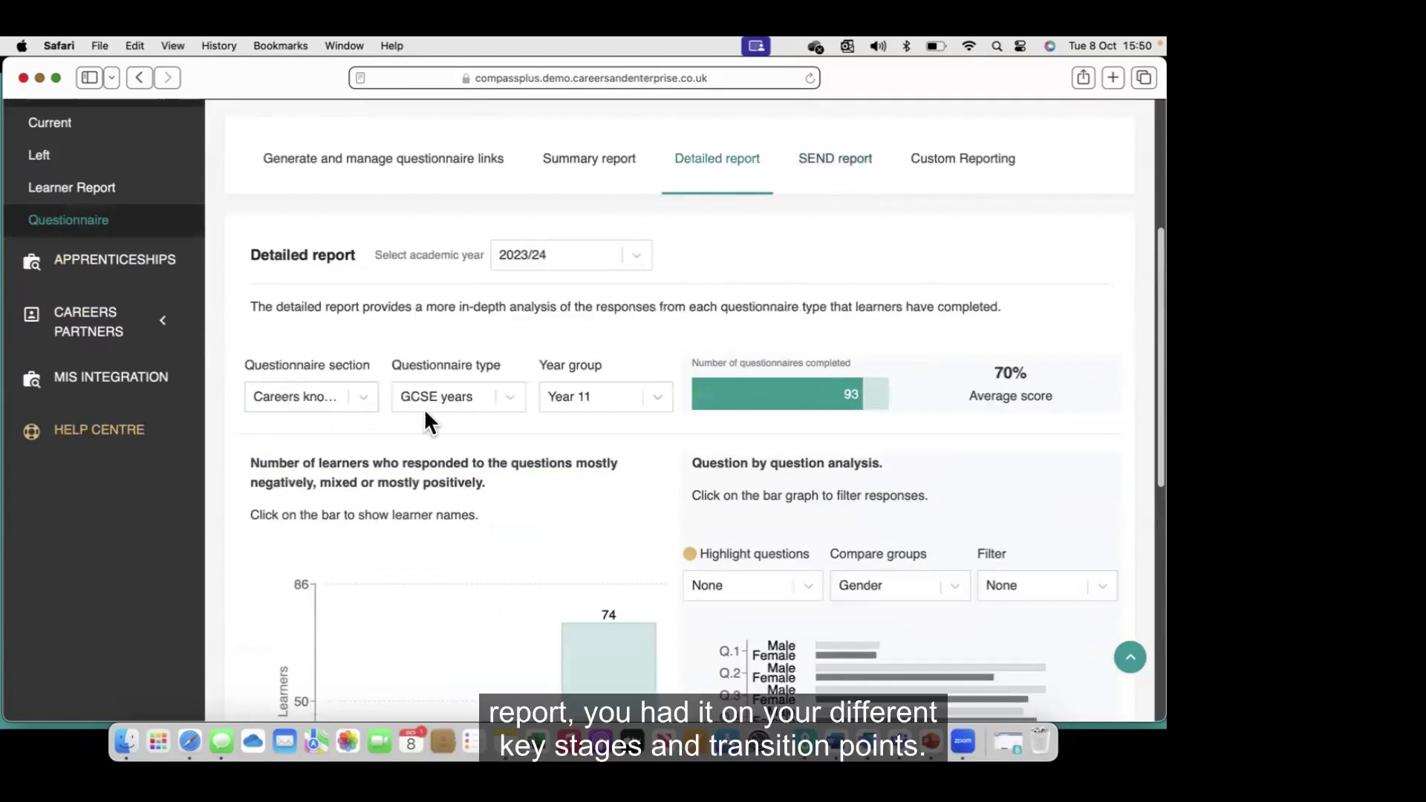
left_click(514, 407)
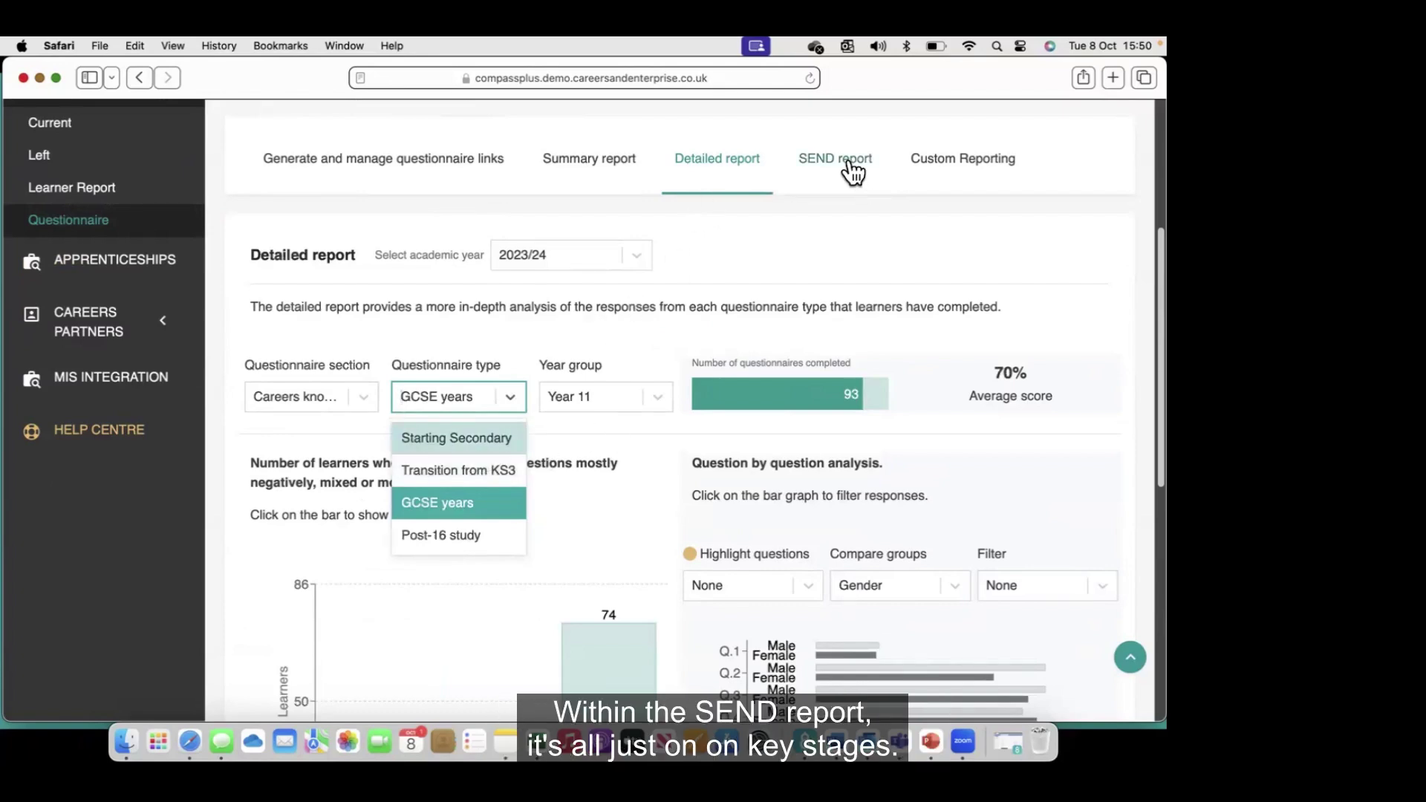
left_click(738, 267)
left_click(653, 395)
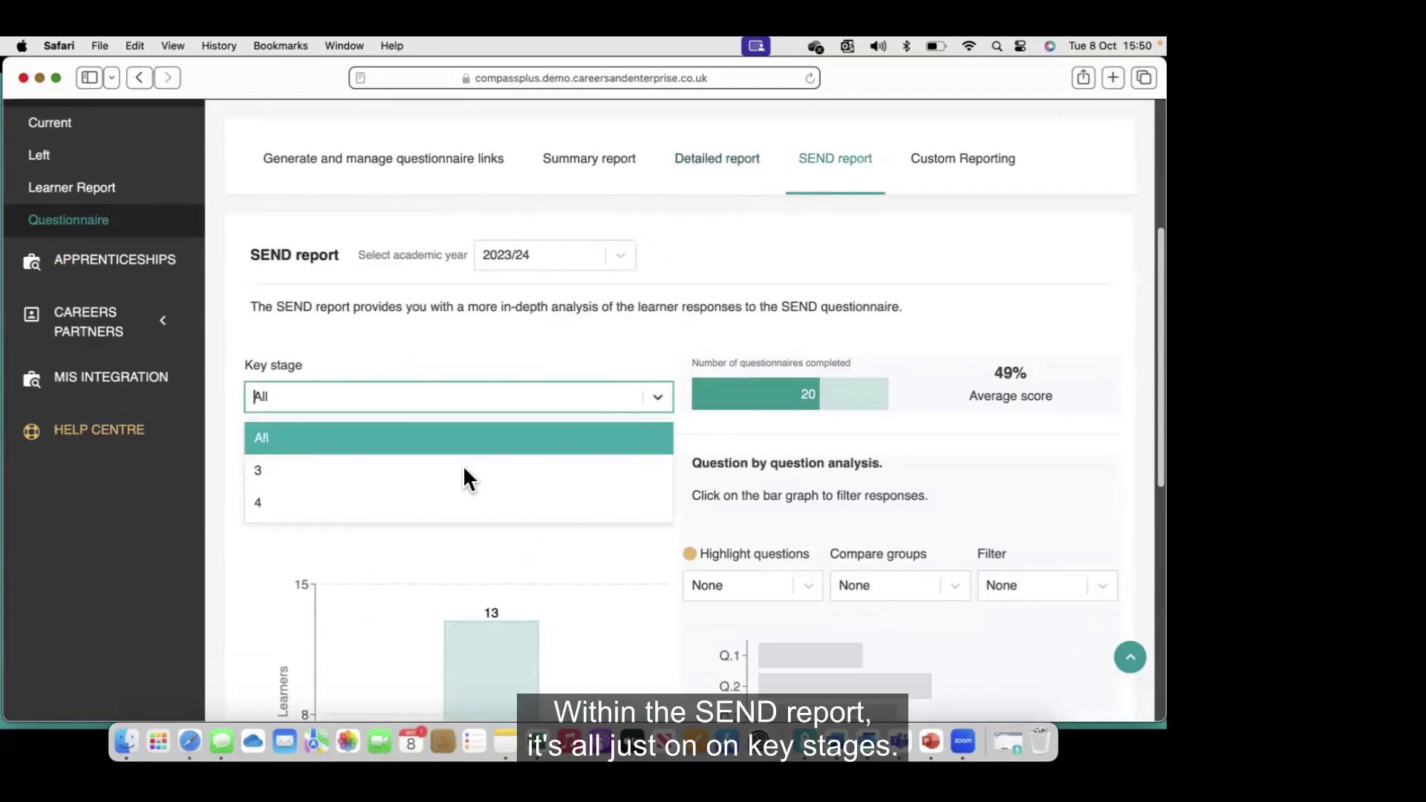
left_click(966, 318)
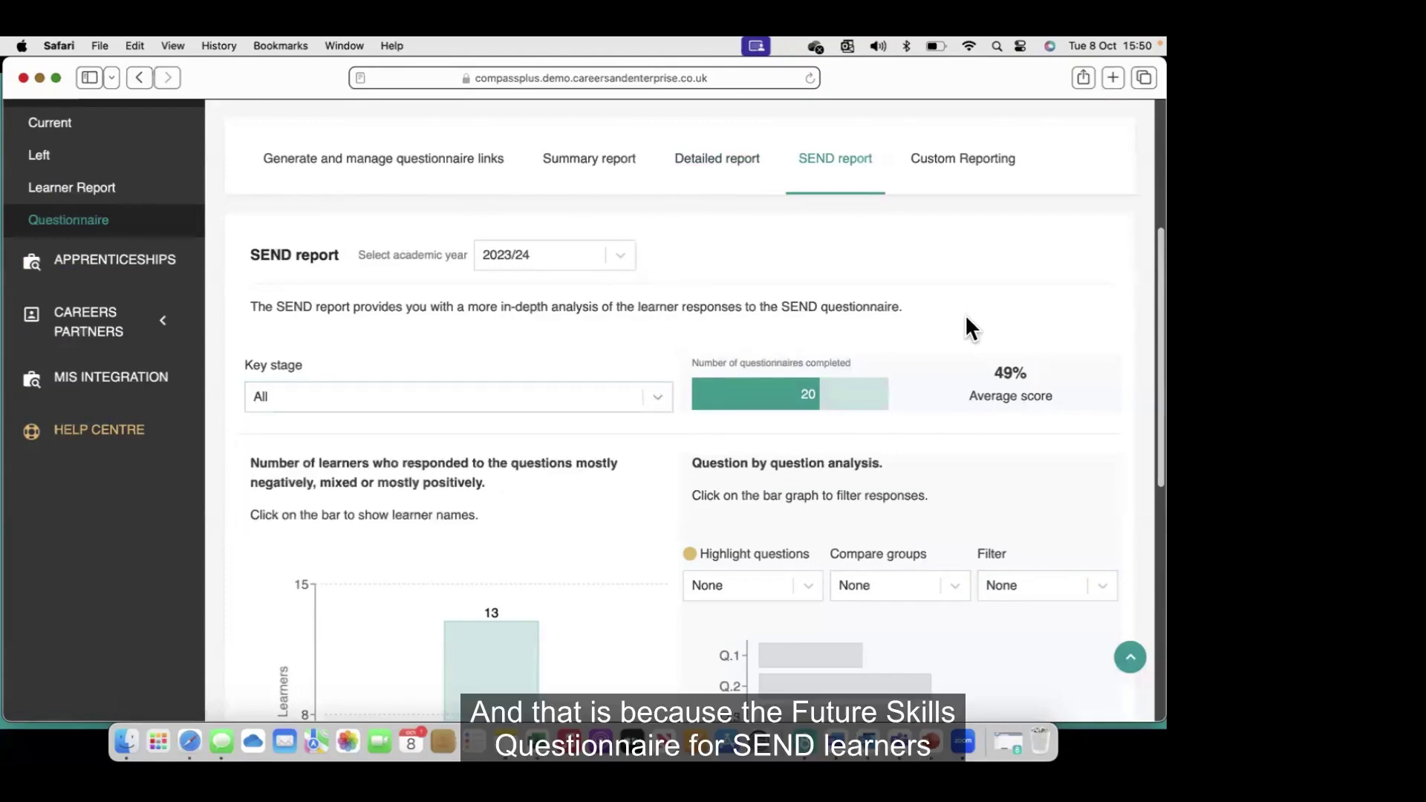
scroll(1038, 328, "up", 5)
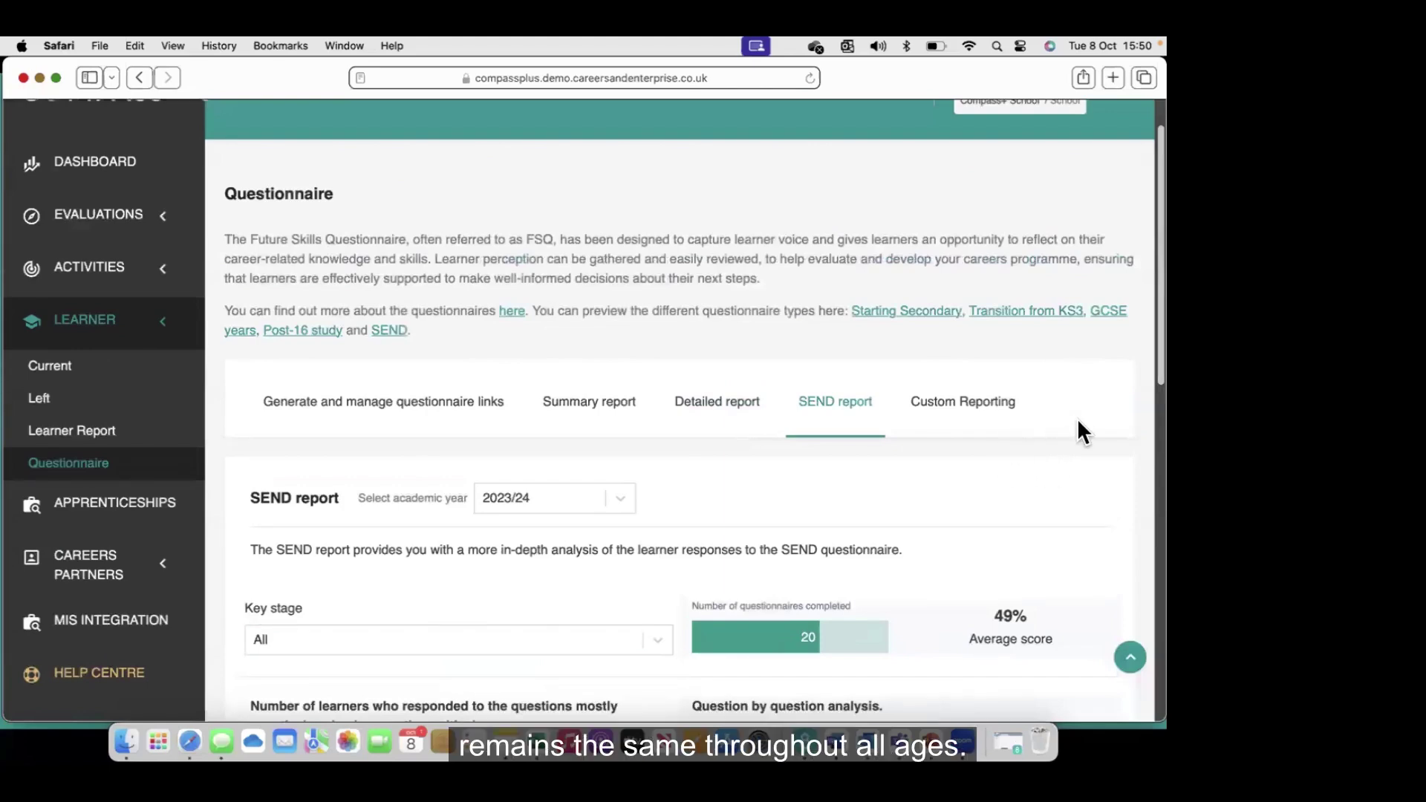
scroll(1079, 423, "down", 2)
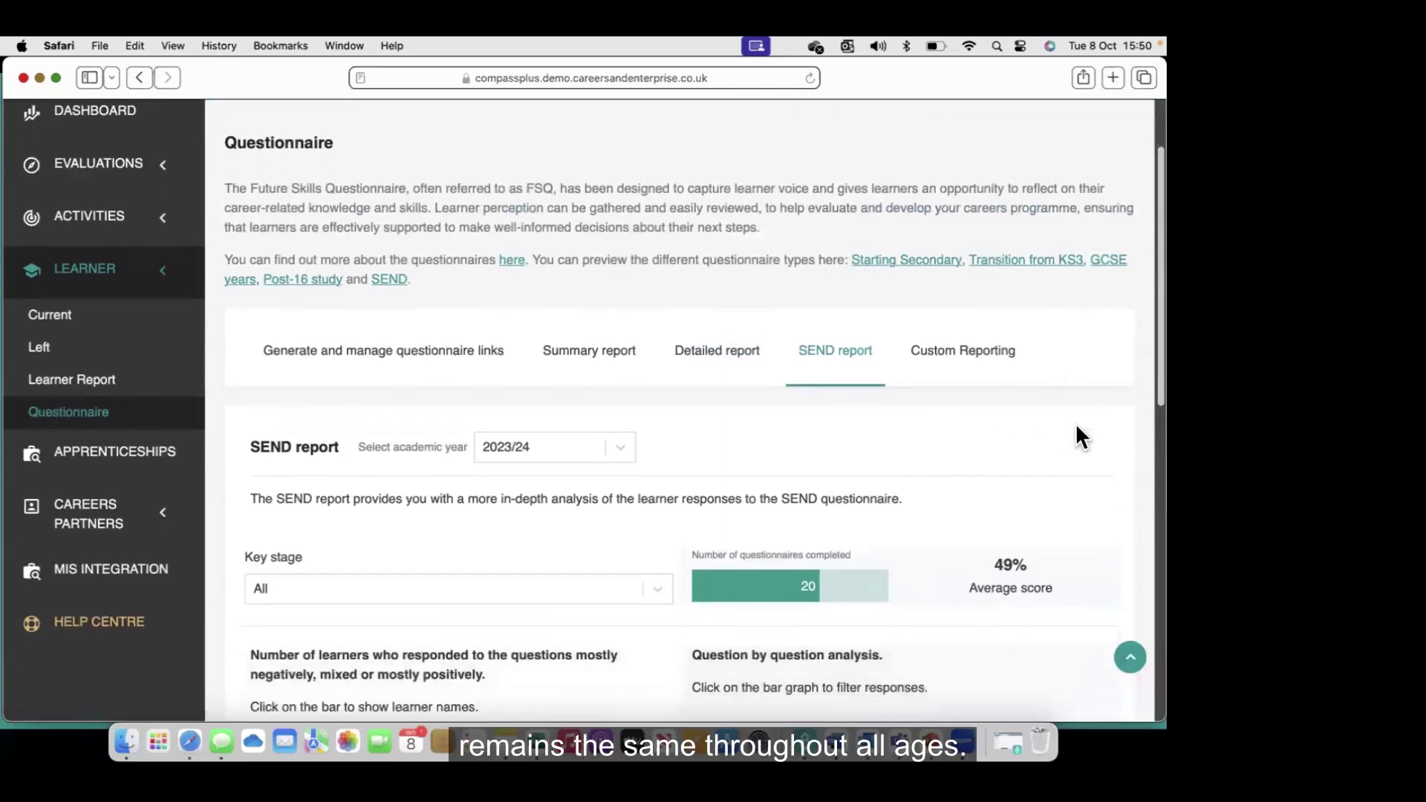
- Back on the Detailed report, set Compare groups to None and highlight Lowest scoring questions
left_click(953, 359)
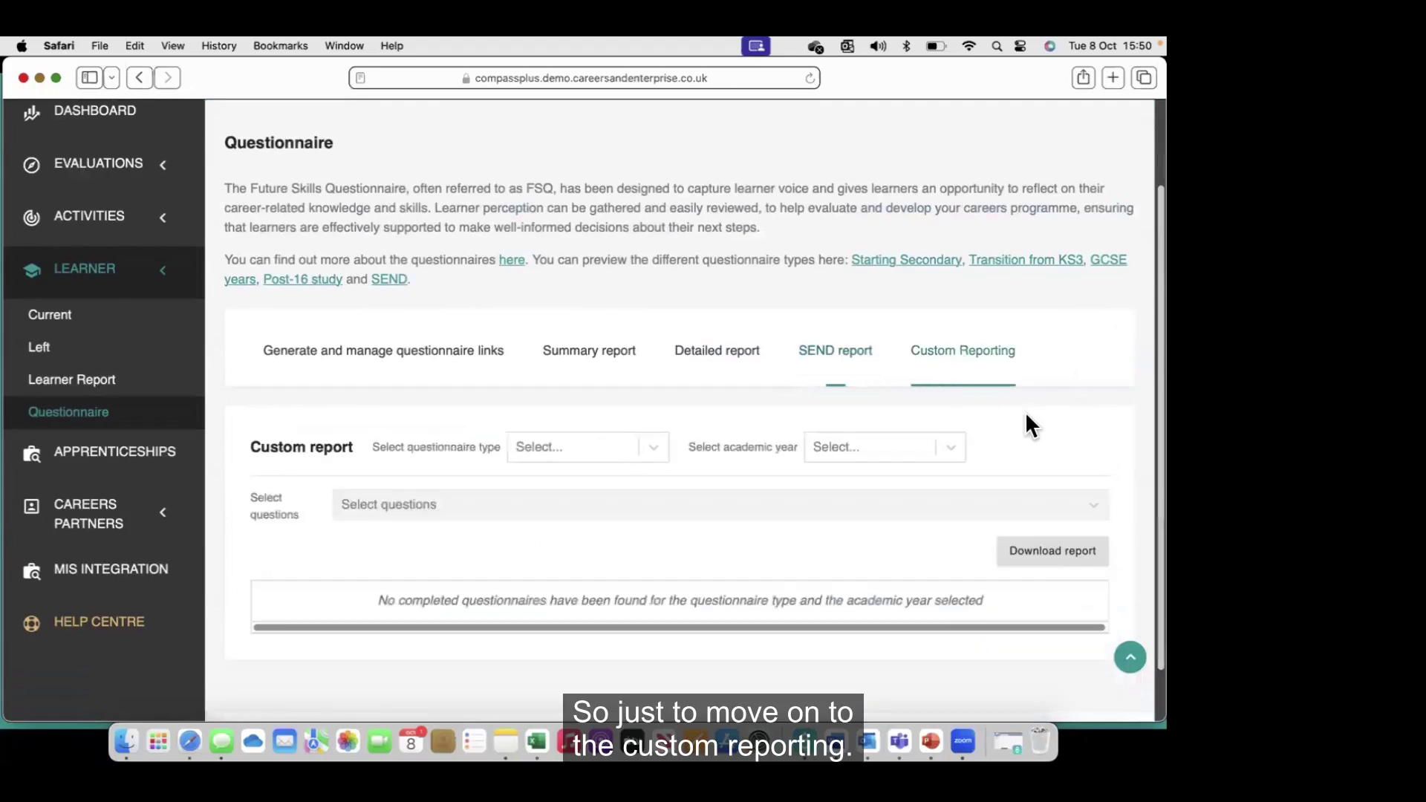
left_click(737, 364)
scroll(1088, 475, "down", 5)
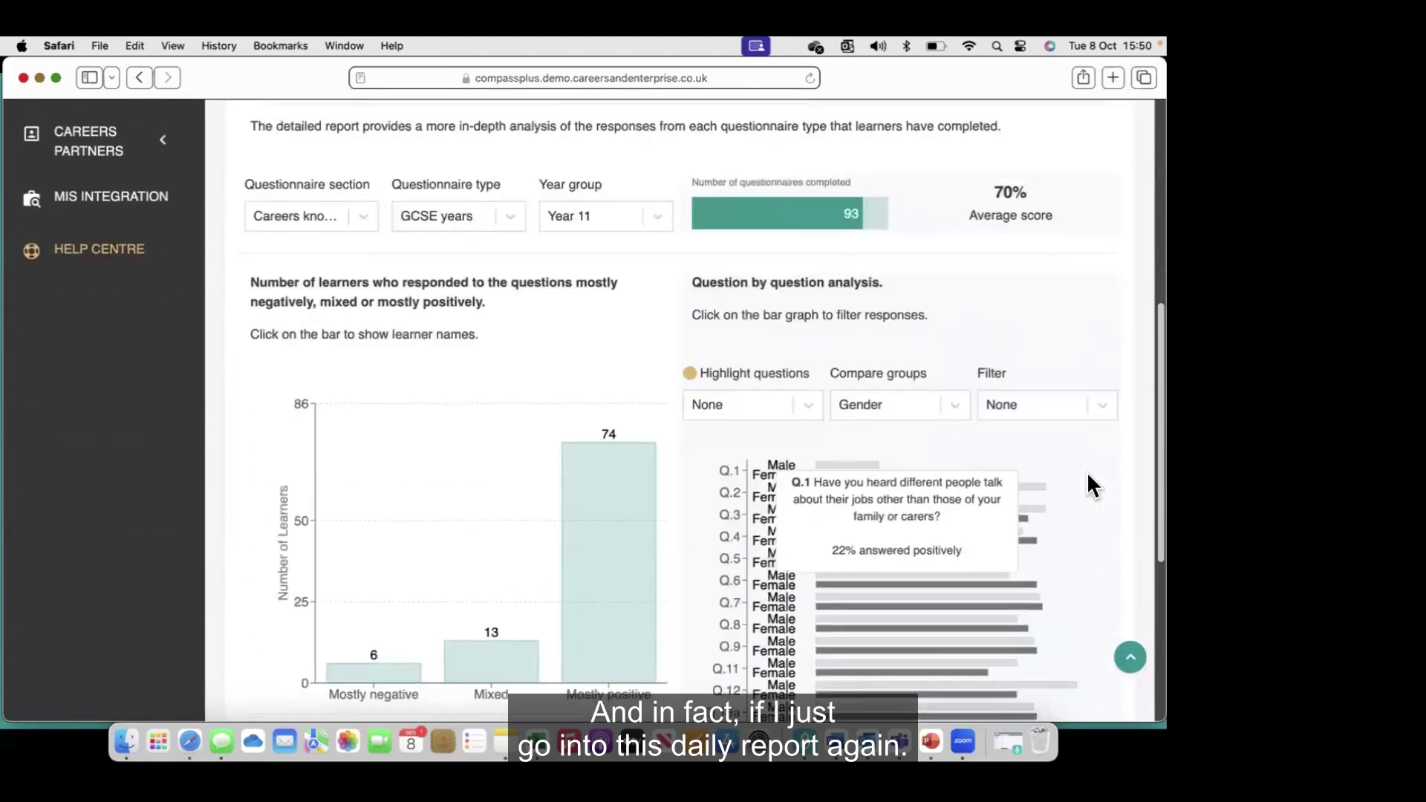
scroll(1085, 470, "down", 4)
left_click(953, 258)
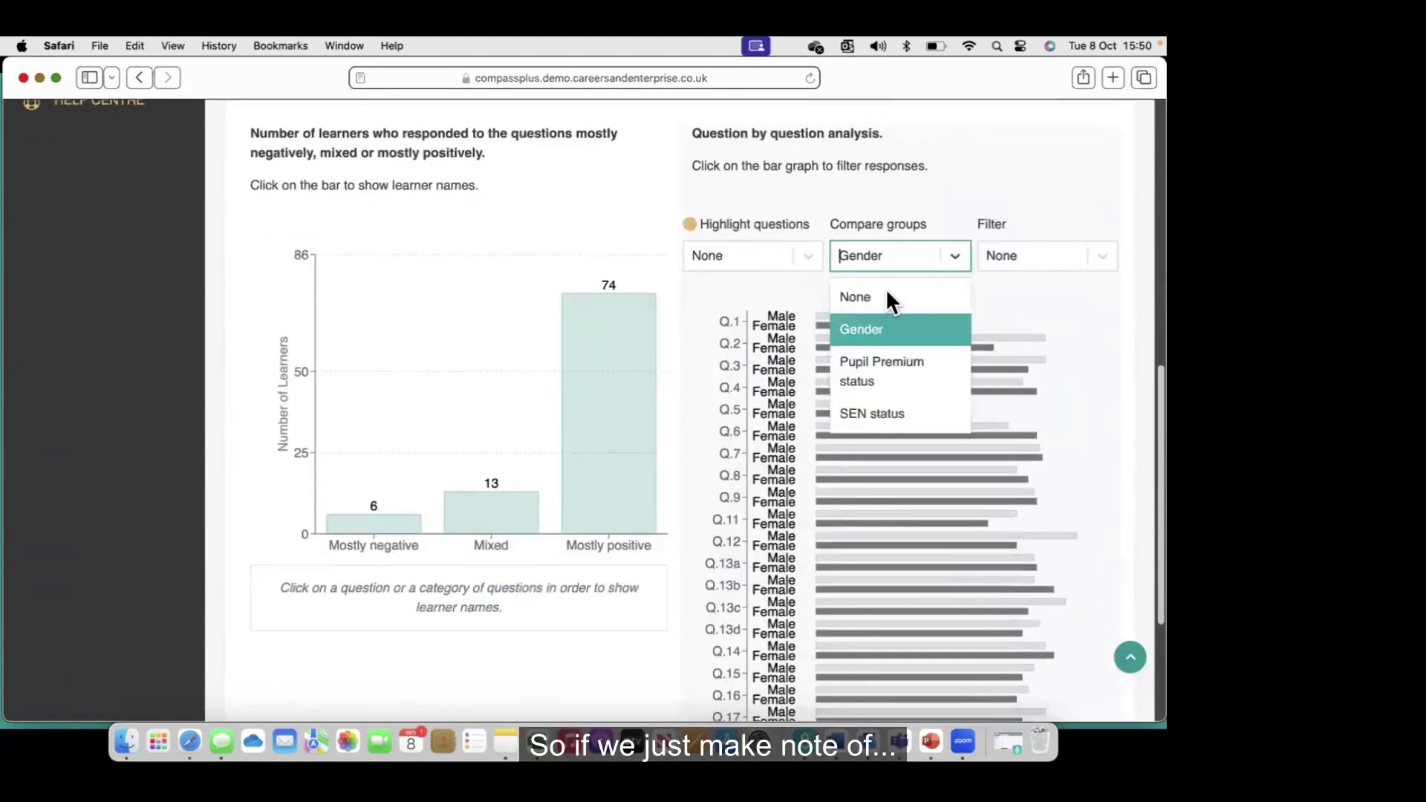
left_click(887, 297)
left_click(802, 256)
left_click(742, 445)
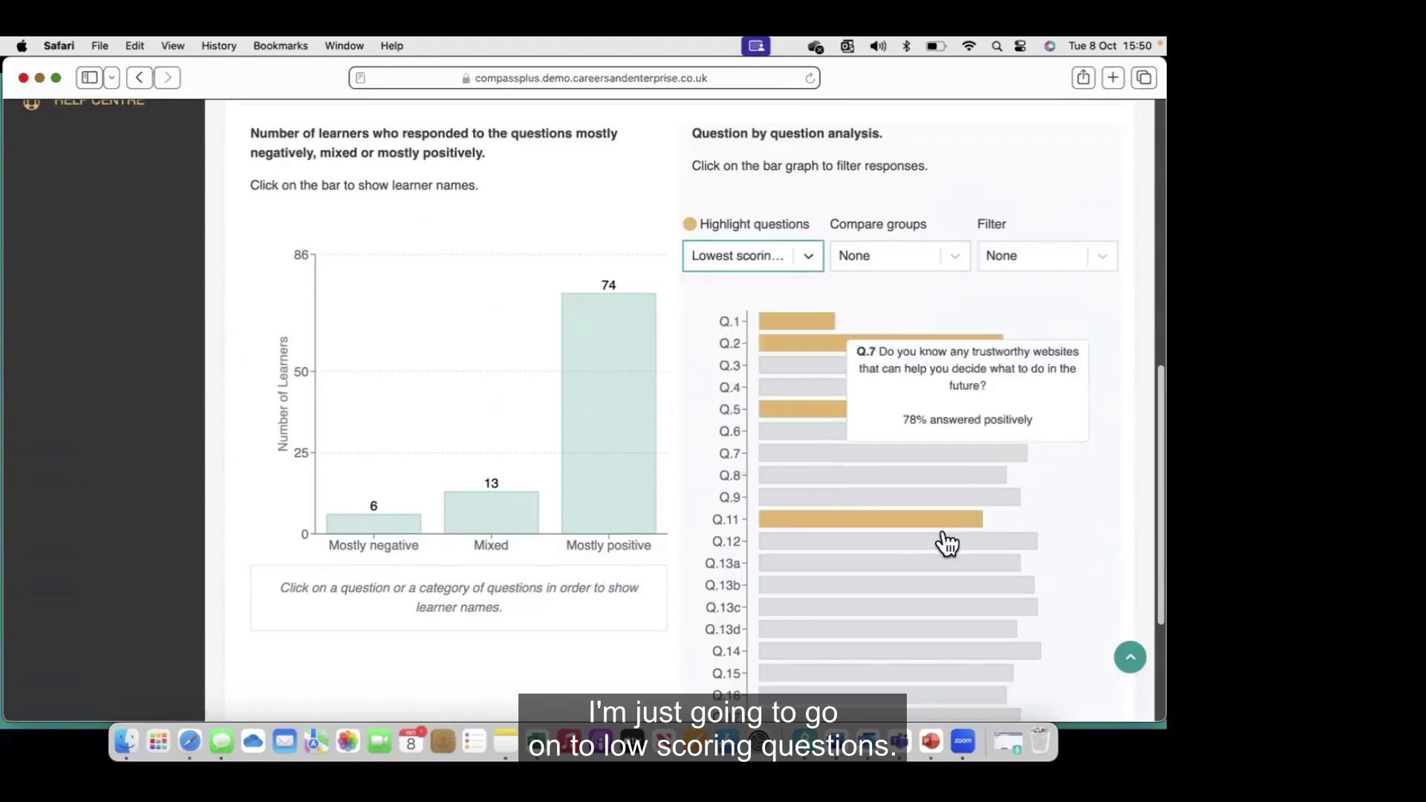
- List the learners who answered Q.18 'No, not yet' in the drill-down
scroll(966, 557, "down", 3)
left_click(834, 528)
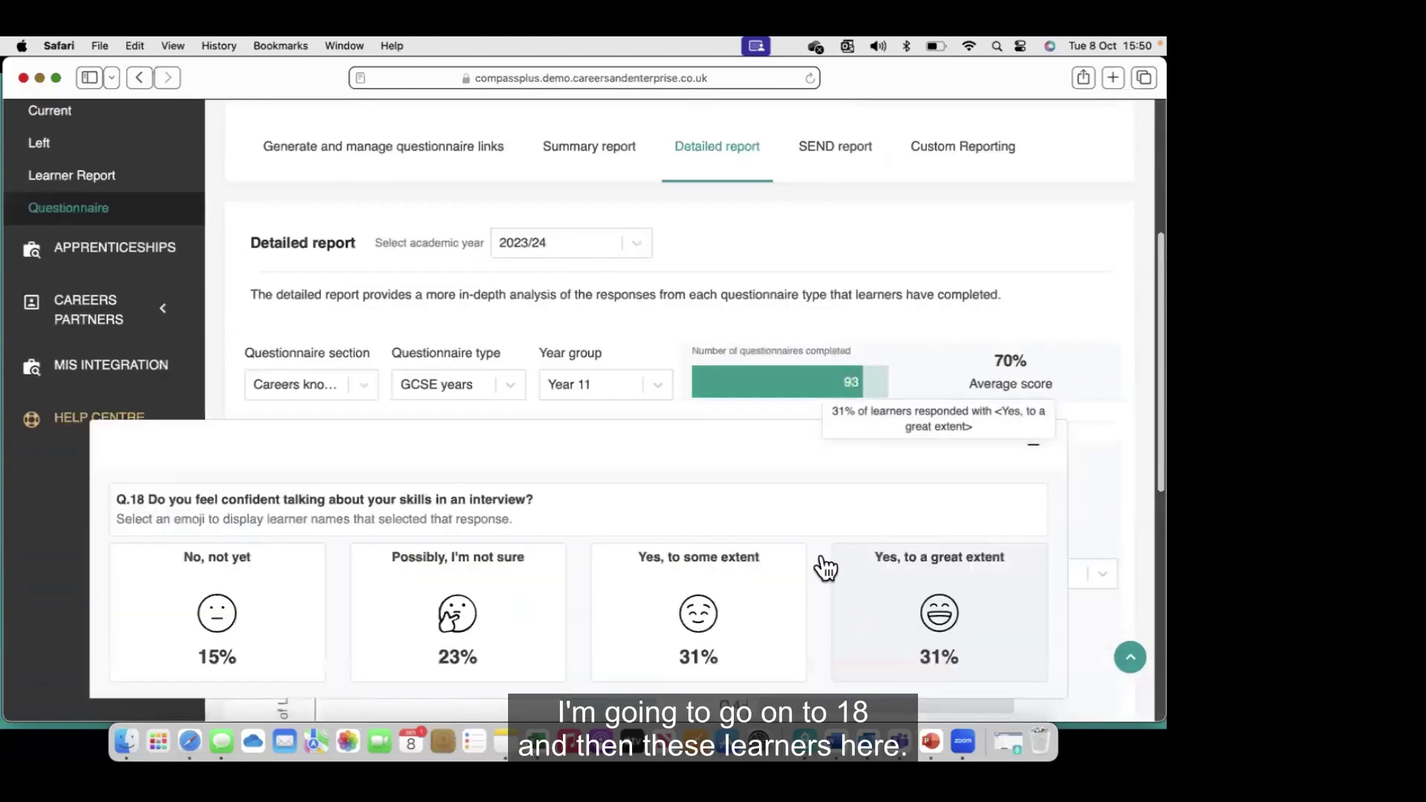
left_click(254, 630)
scroll(262, 469, "down", 4)
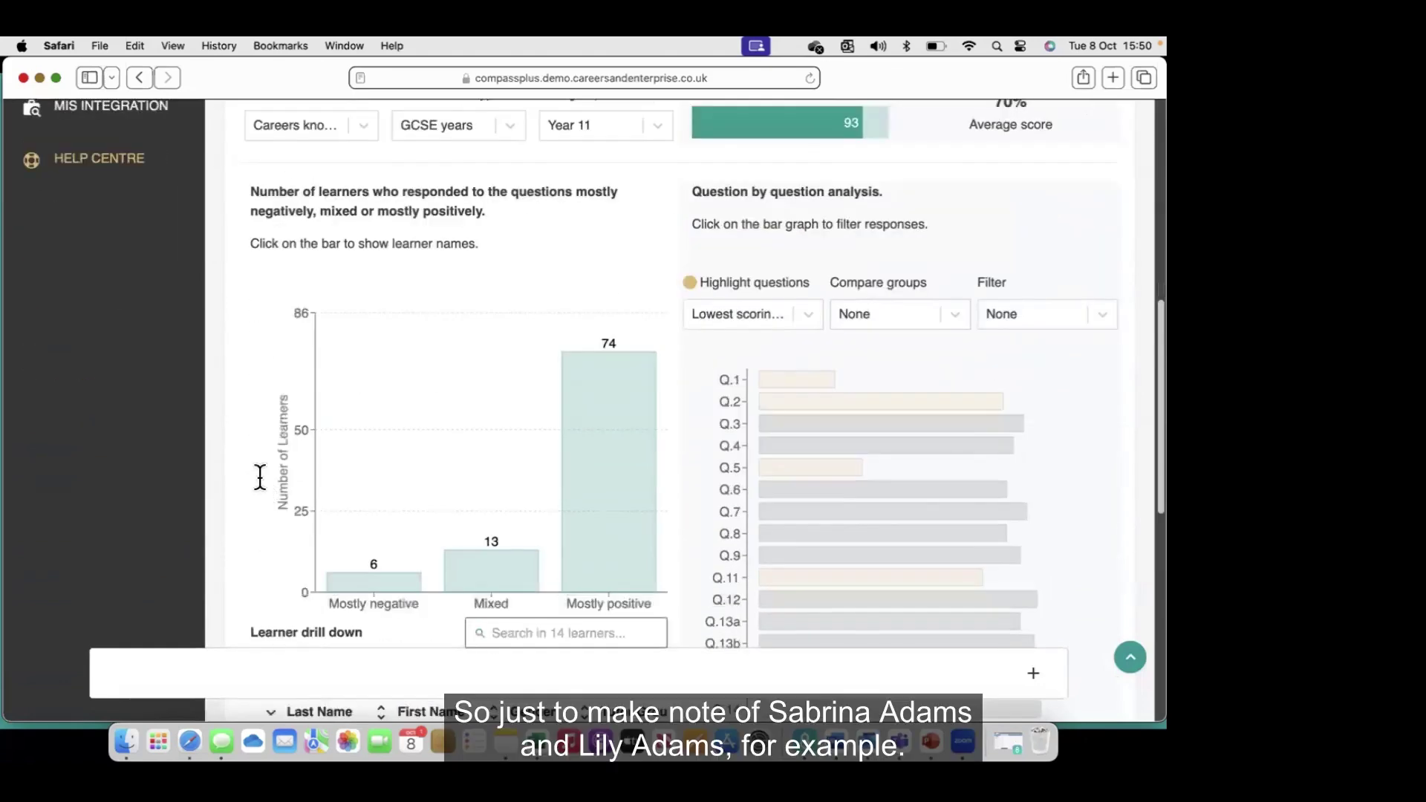
scroll(260, 476, "down", 3)
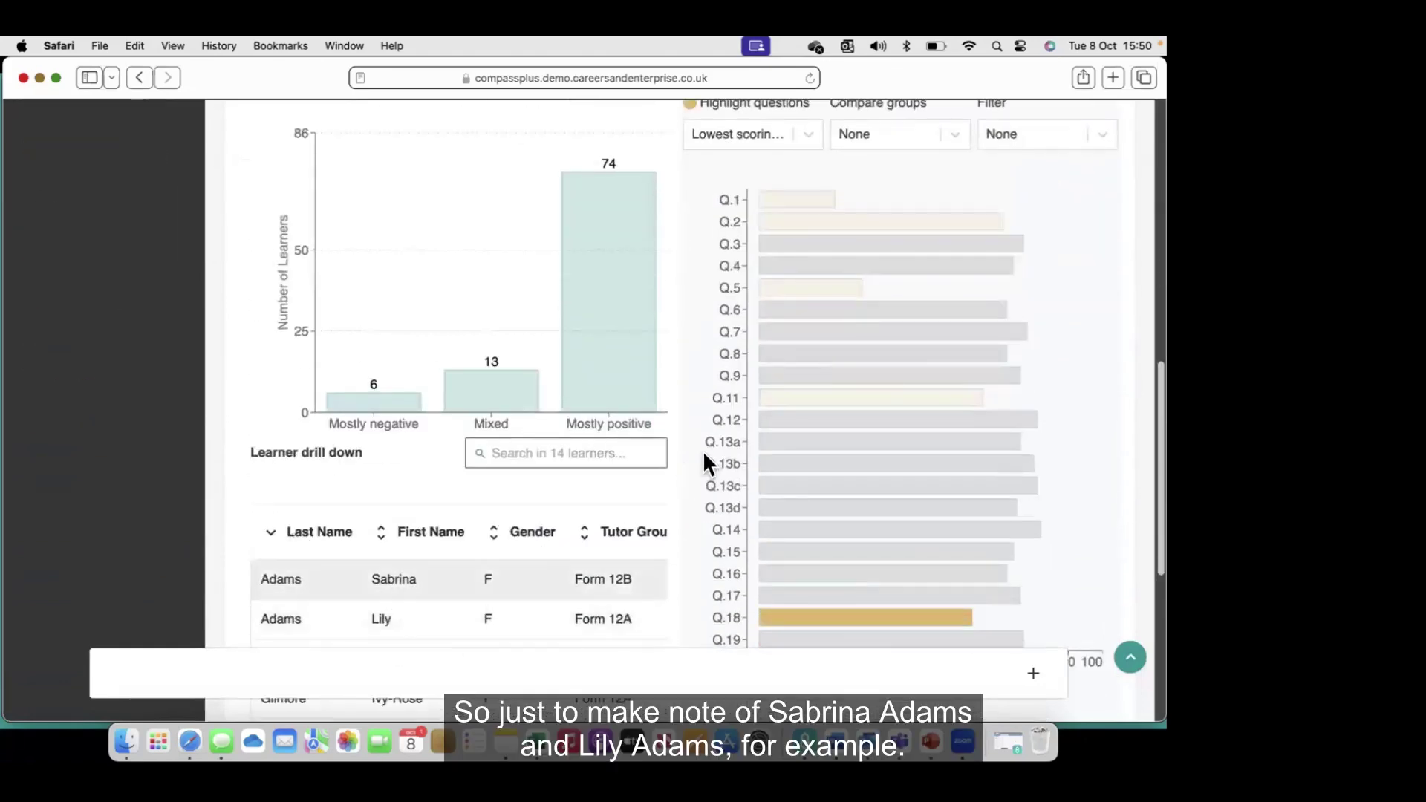
scroll(968, 309, "up", 10)
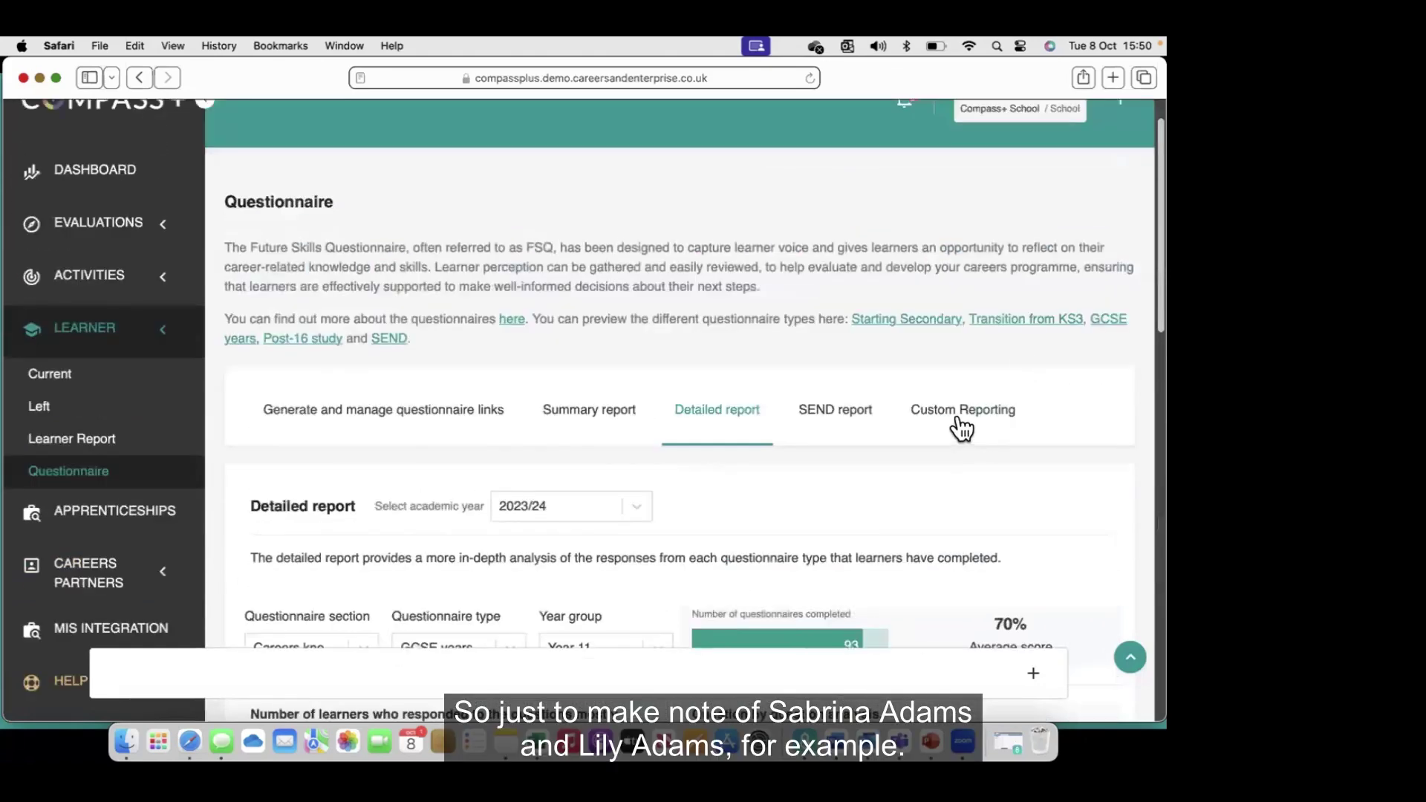
- Open Custom Reporting and cross-check the academic year used in the Detailed report
left_click(959, 422)
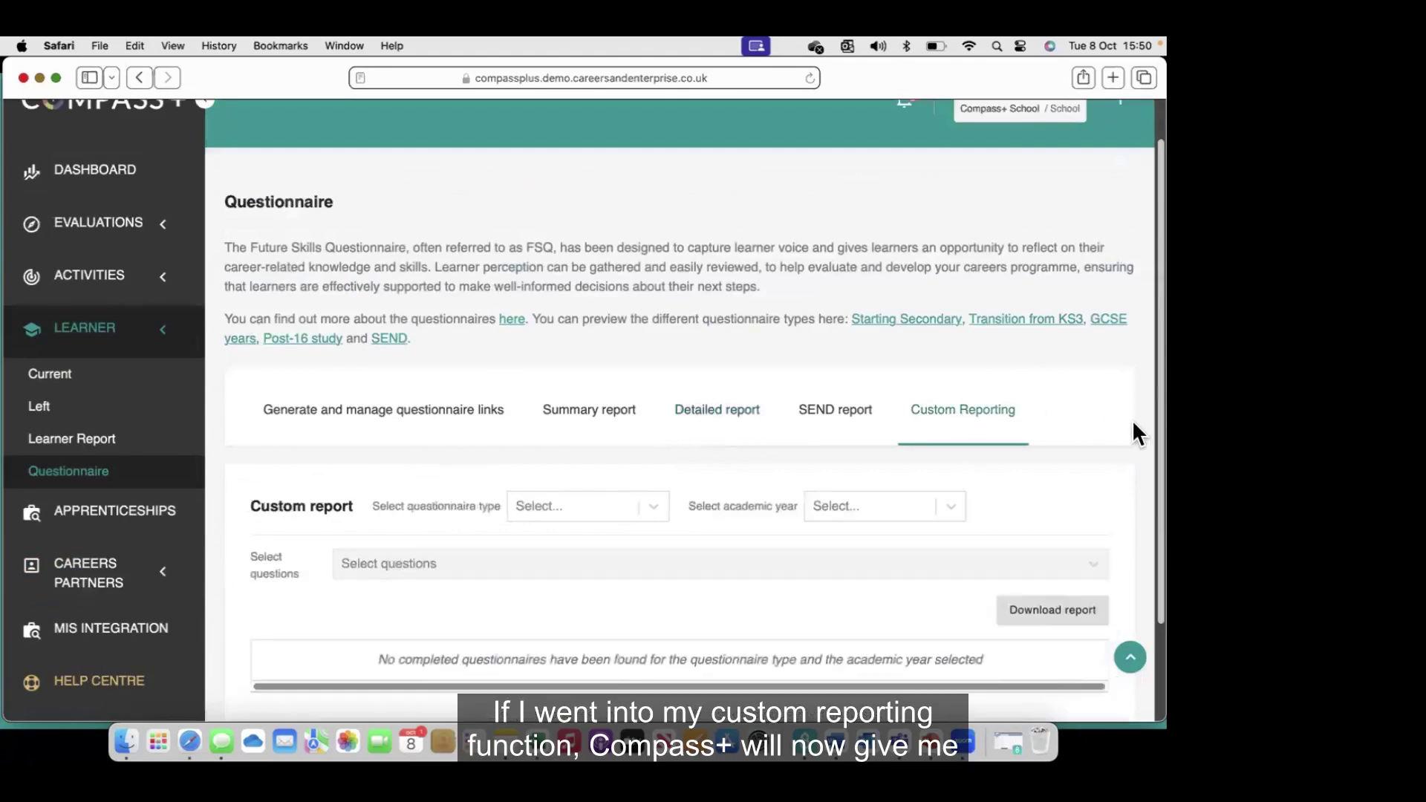
scroll(1130, 435, "down", 2)
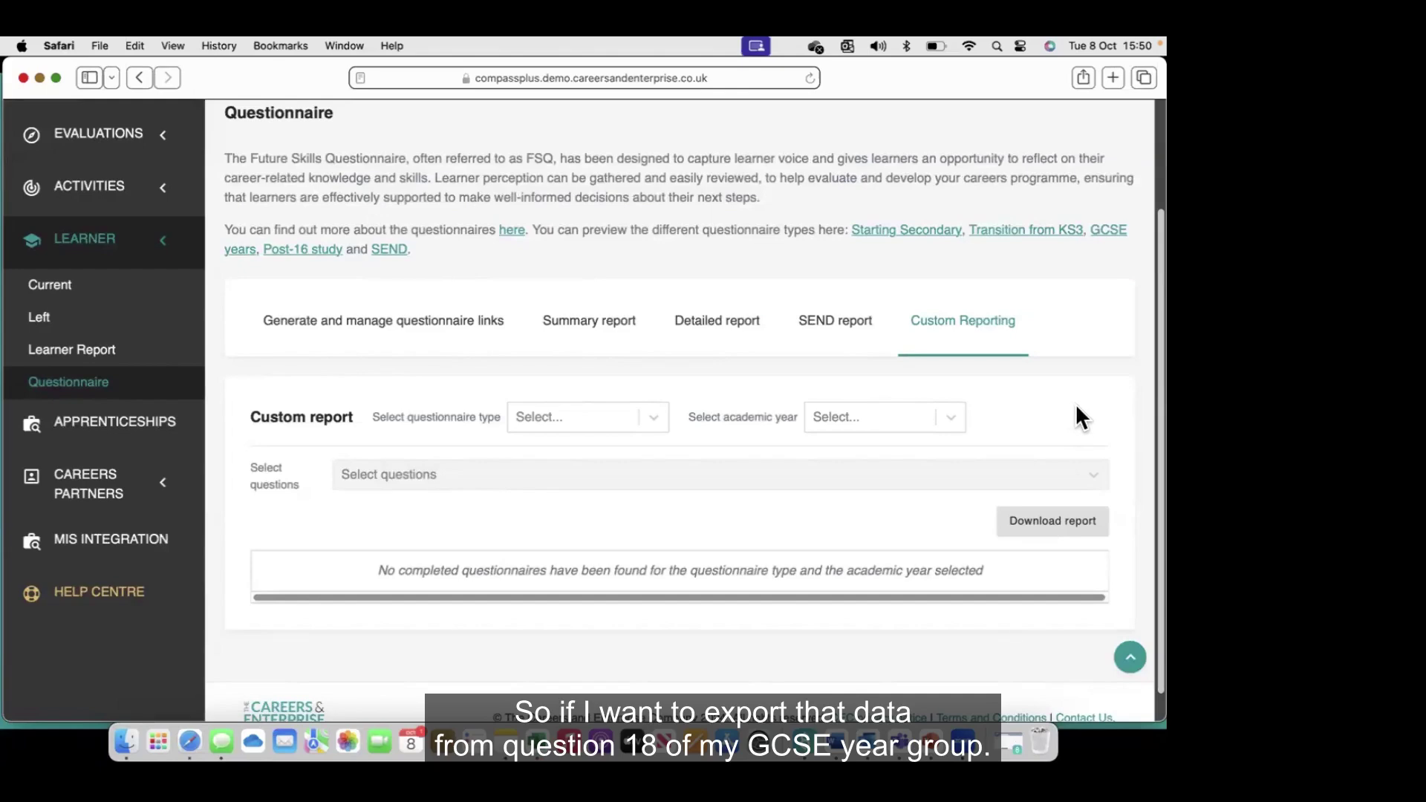
left_click(717, 334)
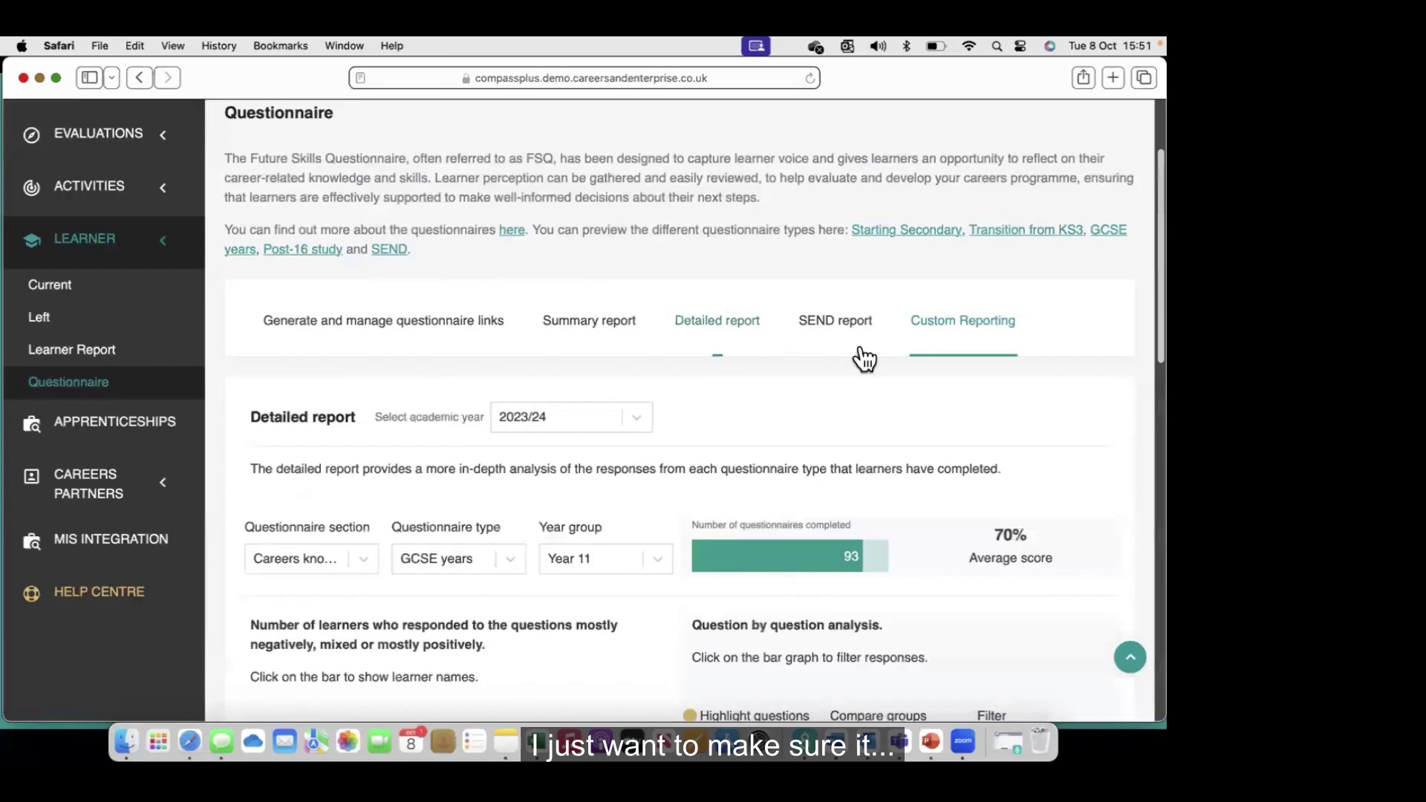
left_click(1007, 353)
- Set the Custom report to GCSE years for 2023/24 and scroll the learner results table
left_click(653, 417)
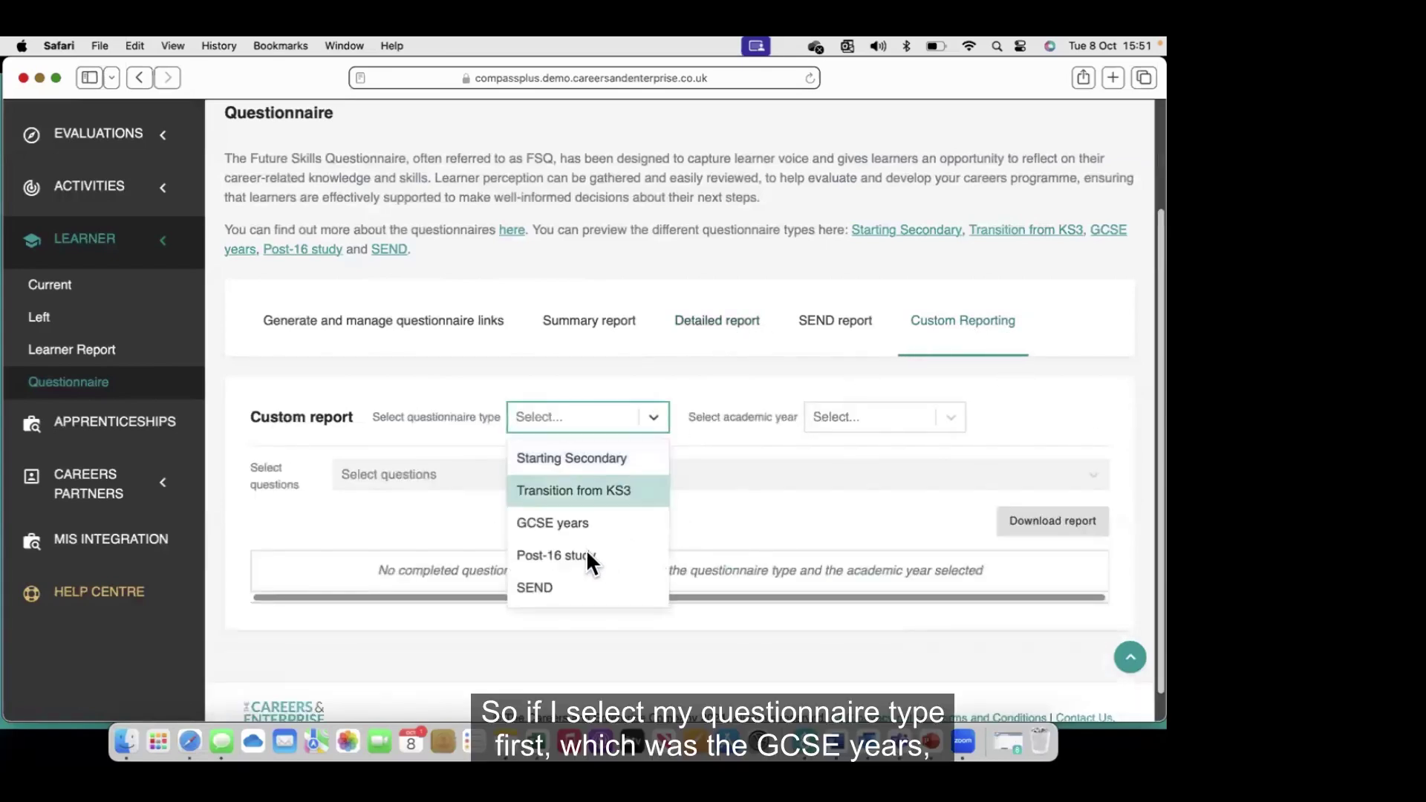
left_click(582, 522)
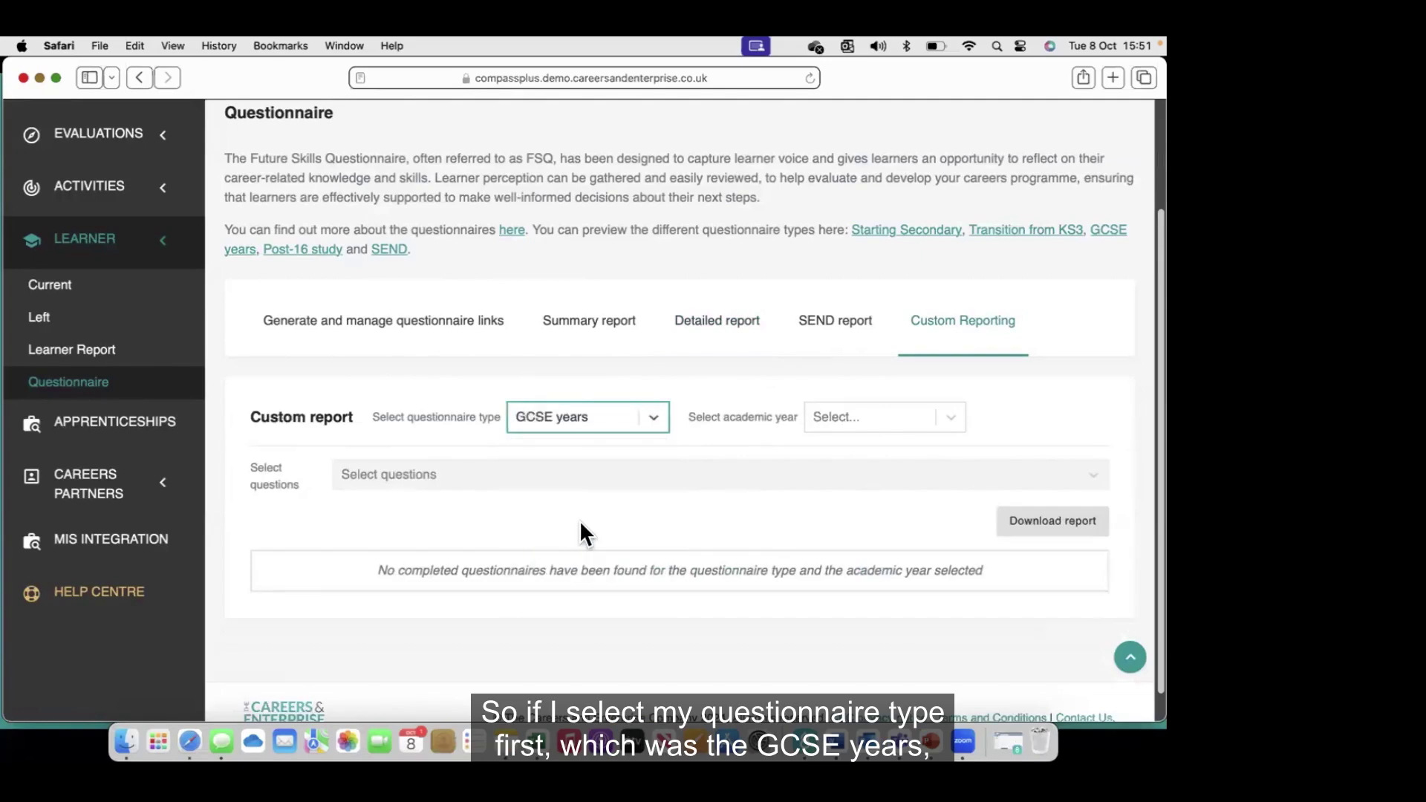
left_click(948, 418)
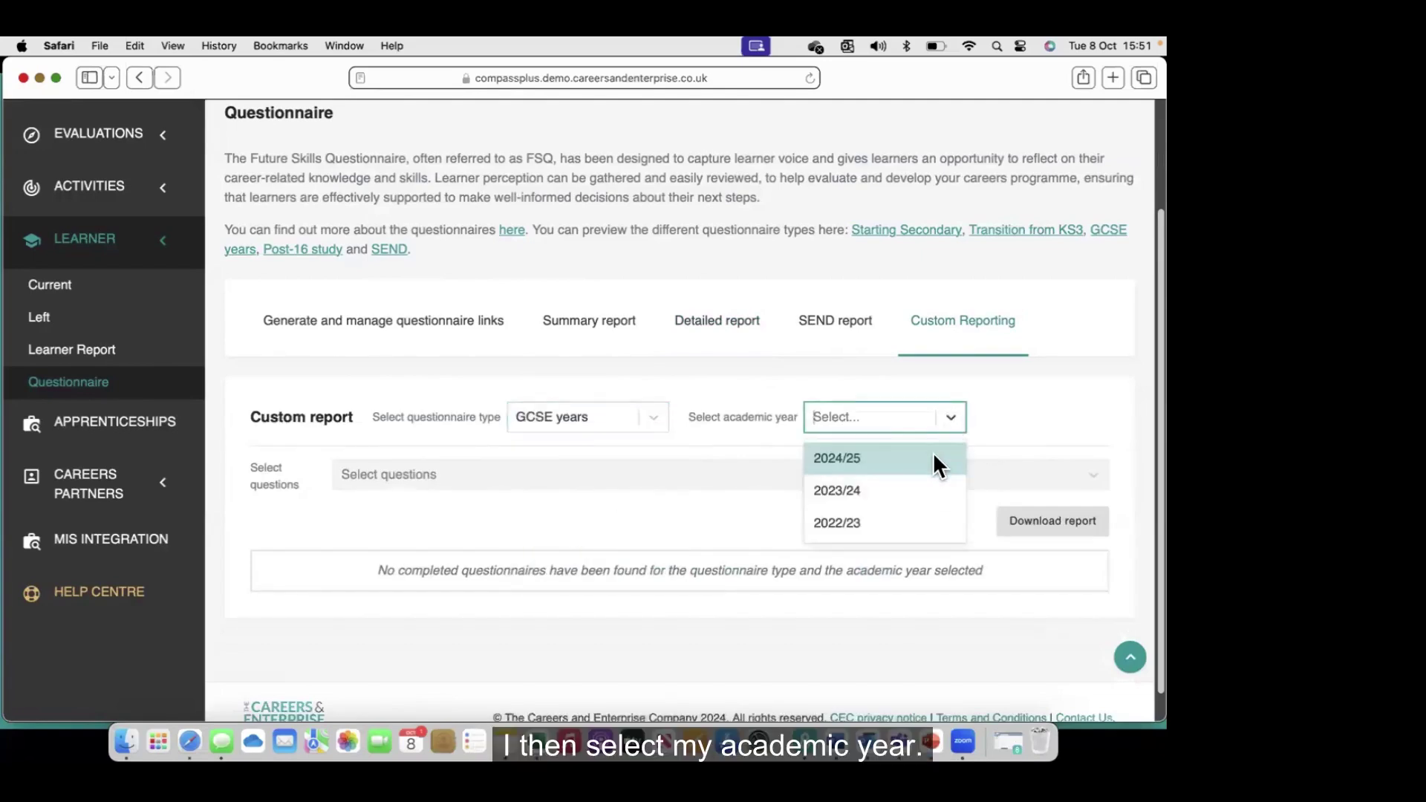
left_click(885, 490)
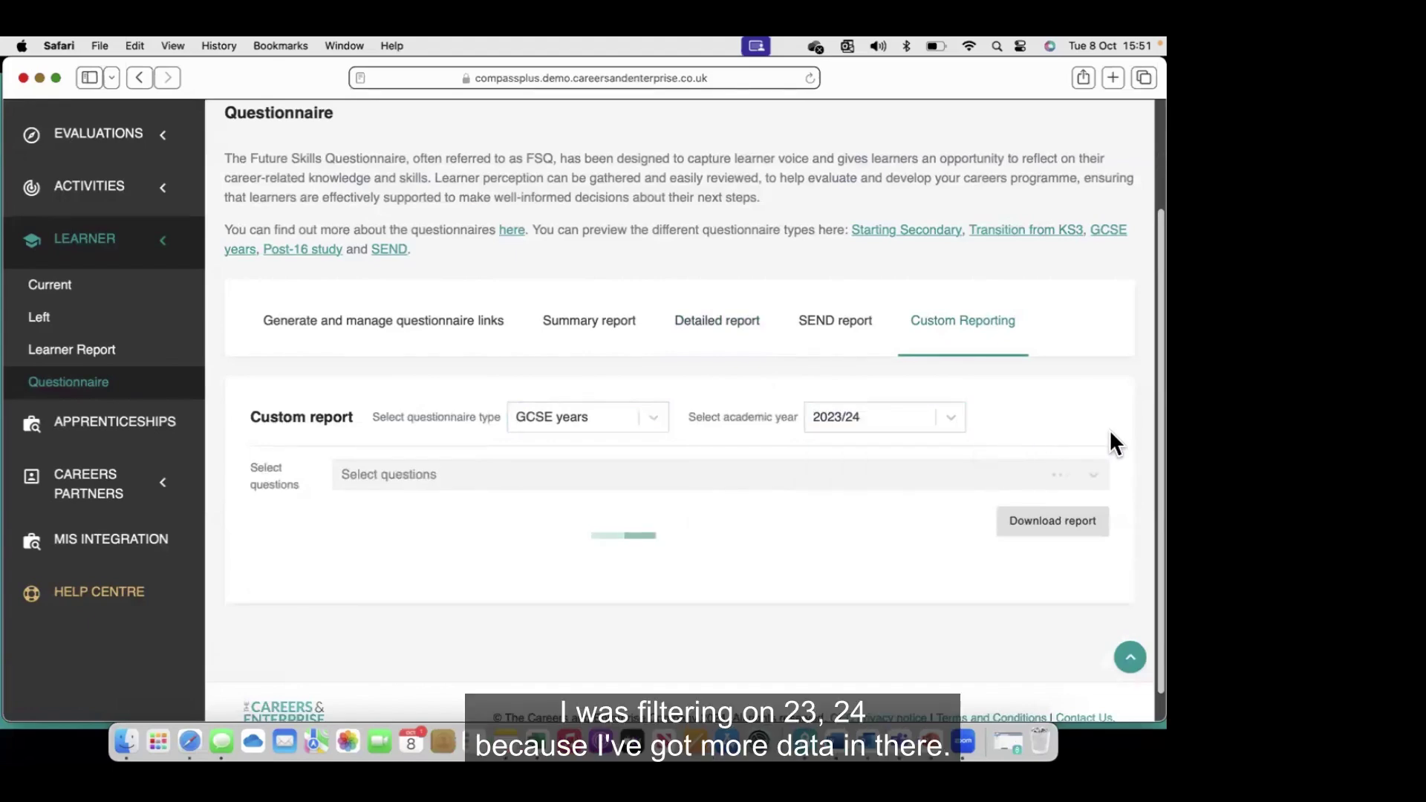
scroll(1114, 421, "down", 1)
scroll(1115, 424, "down", 2)
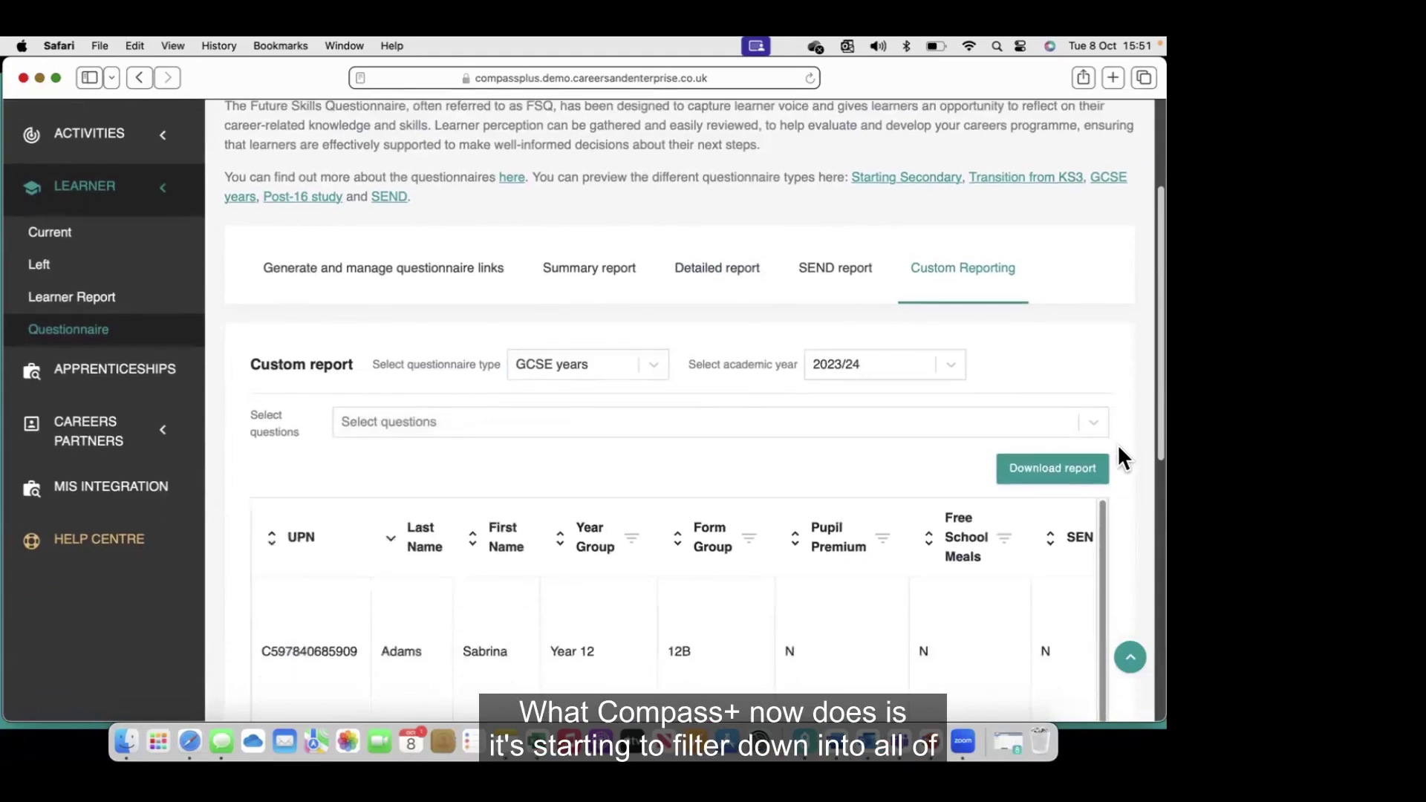
scroll(1121, 599, "down", 5)
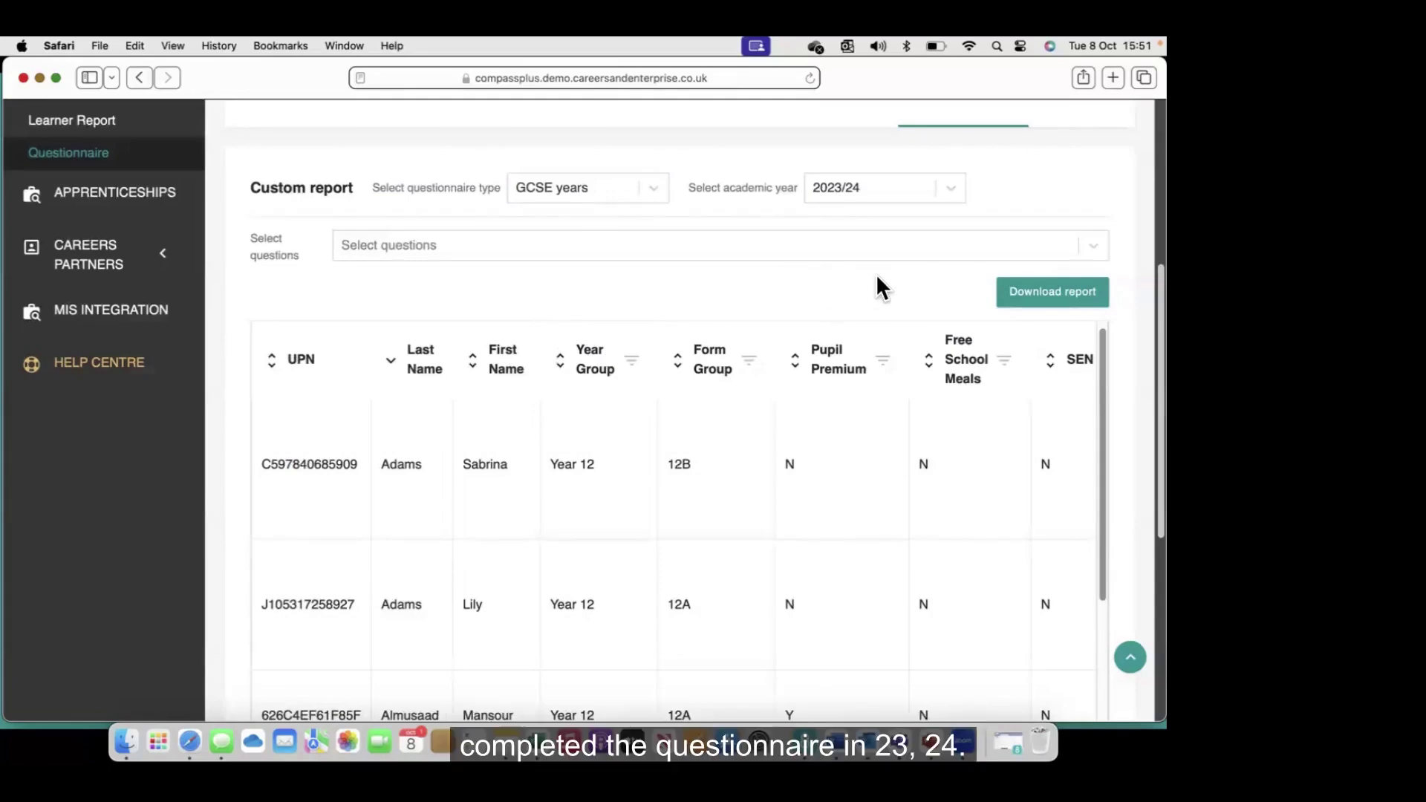
- Tick Q.18 'Do you feel confident talking about your skills in an interview?' in Select questions
left_click(769, 242)
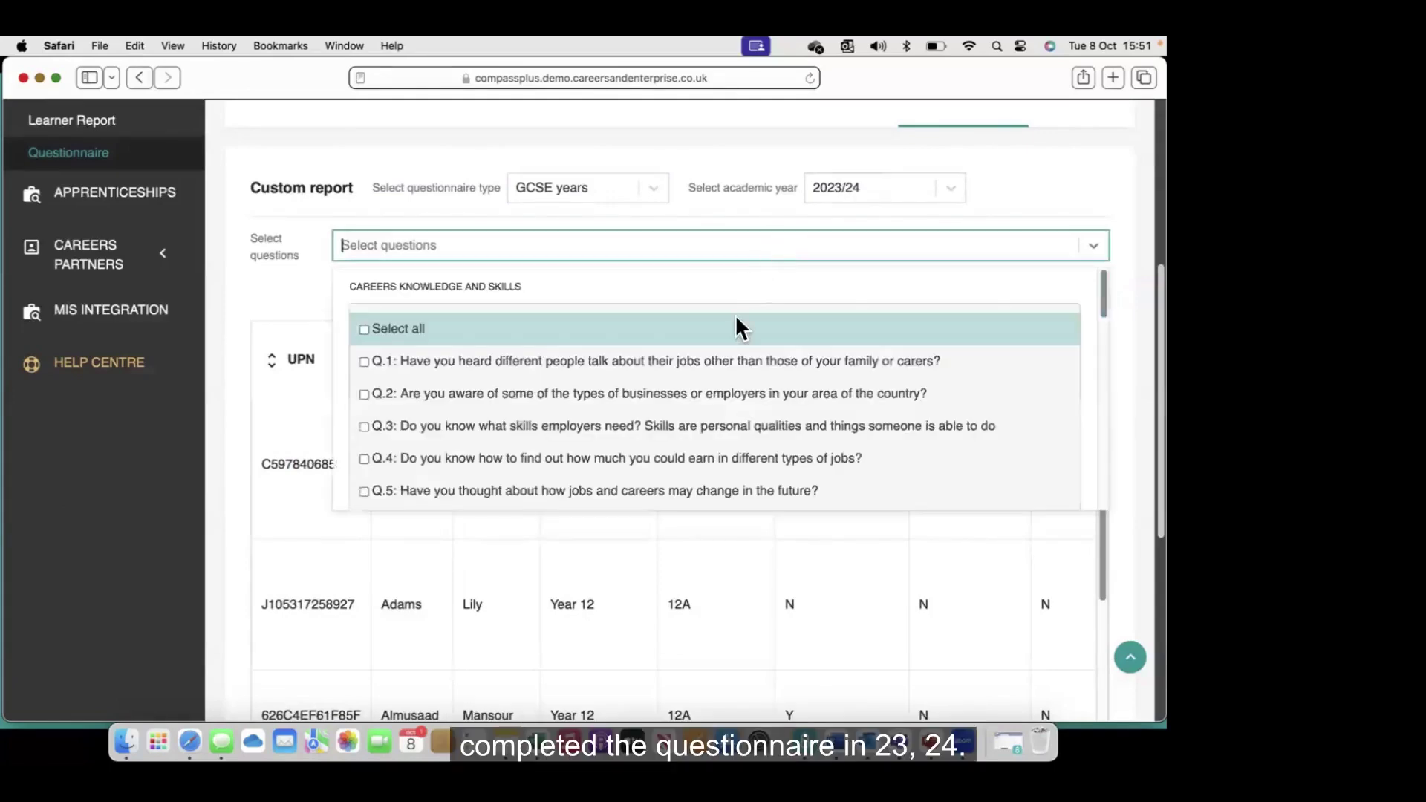
scroll(680, 437, "down", 2)
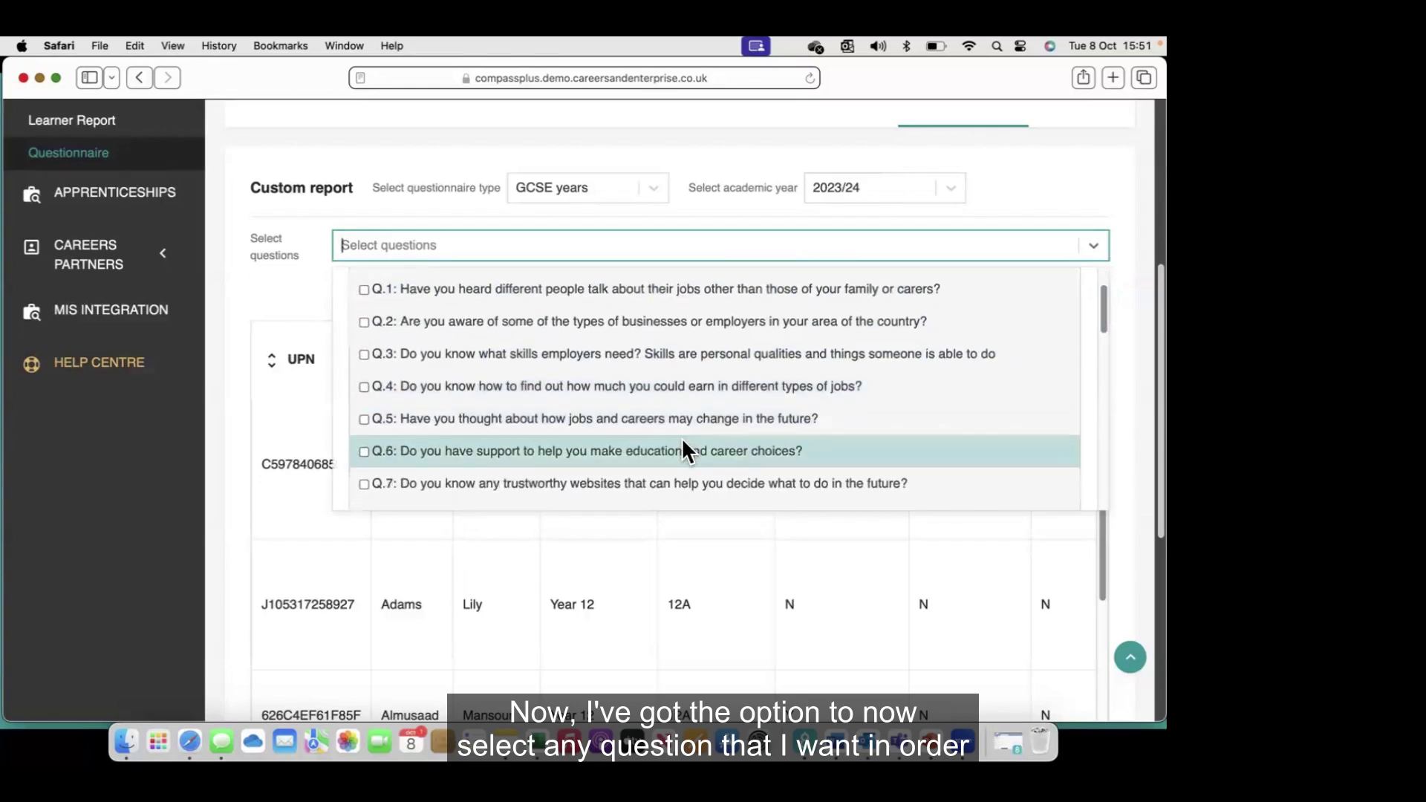
scroll(676, 443, "down", 1)
scroll(675, 443, "down", 1)
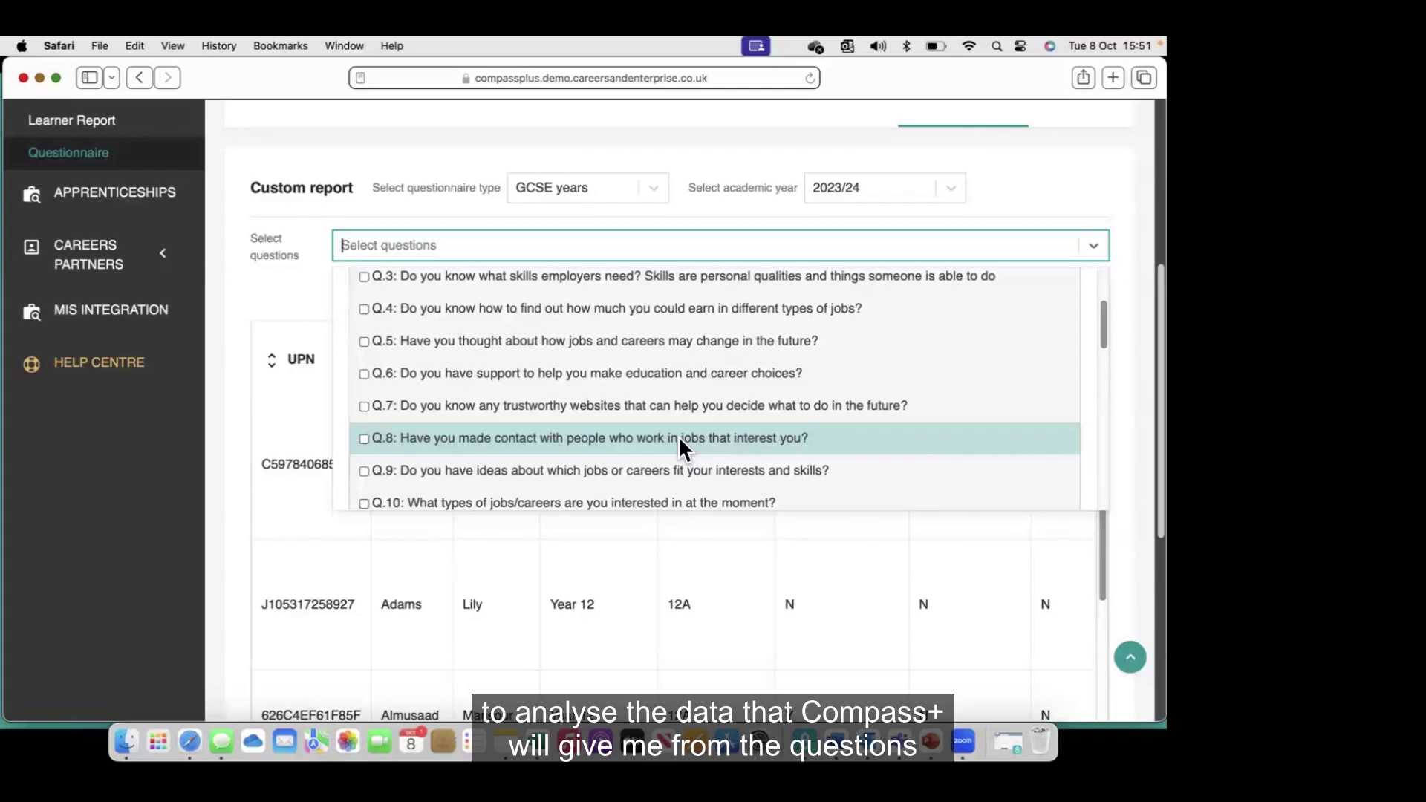
scroll(680, 438, "down", 3)
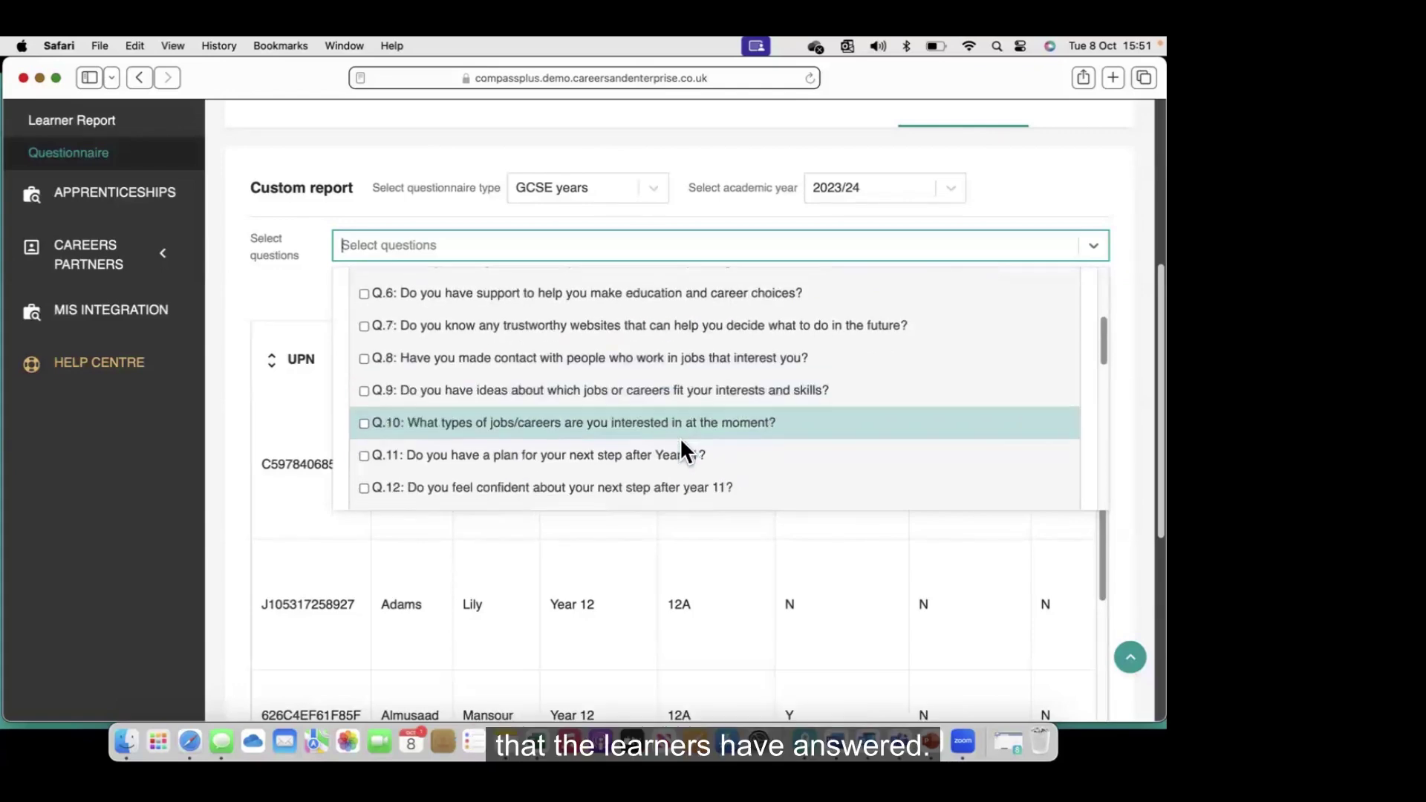
scroll(681, 439, "down", 5)
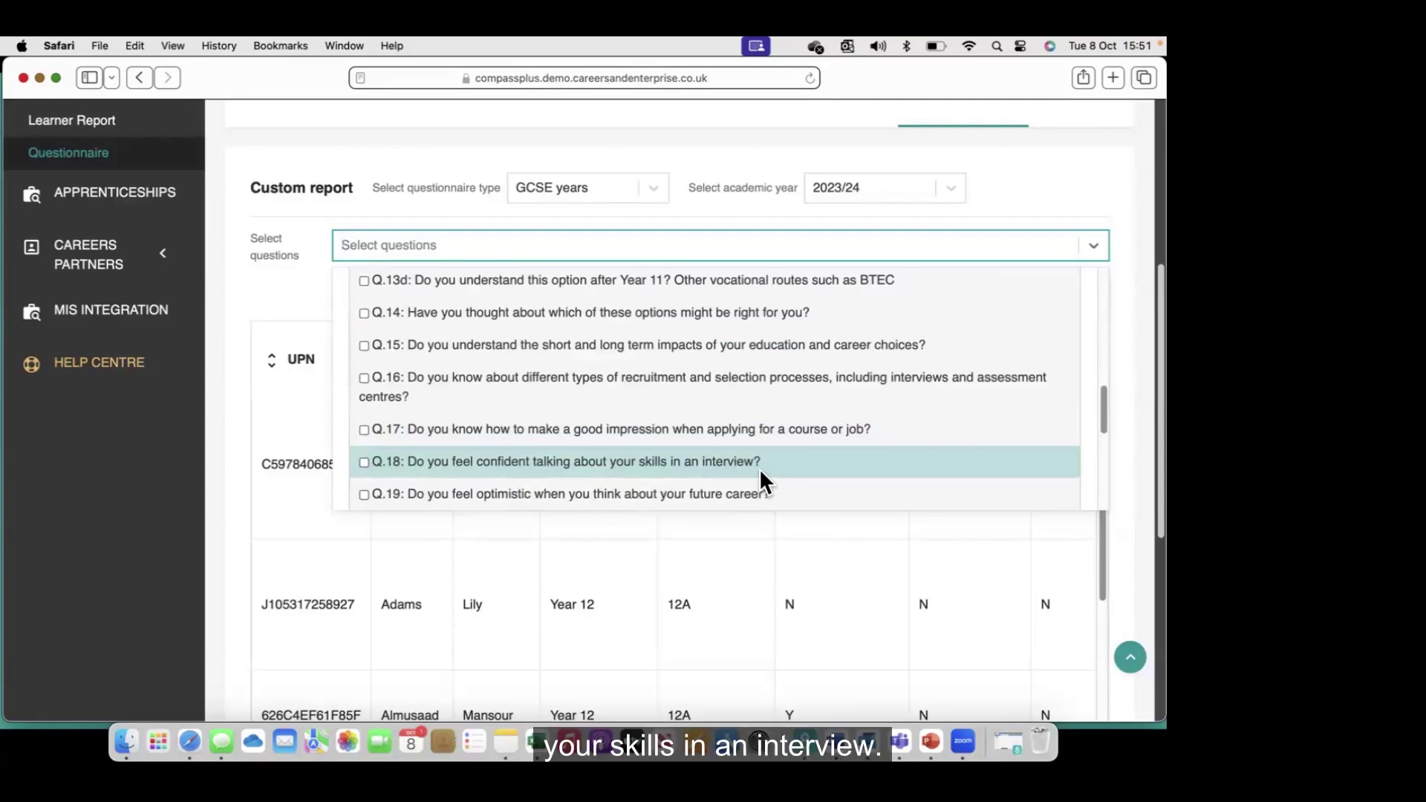
left_click(364, 461)
- Close the question list and sort the report table by Q.15 answers
left_click(216, 439)
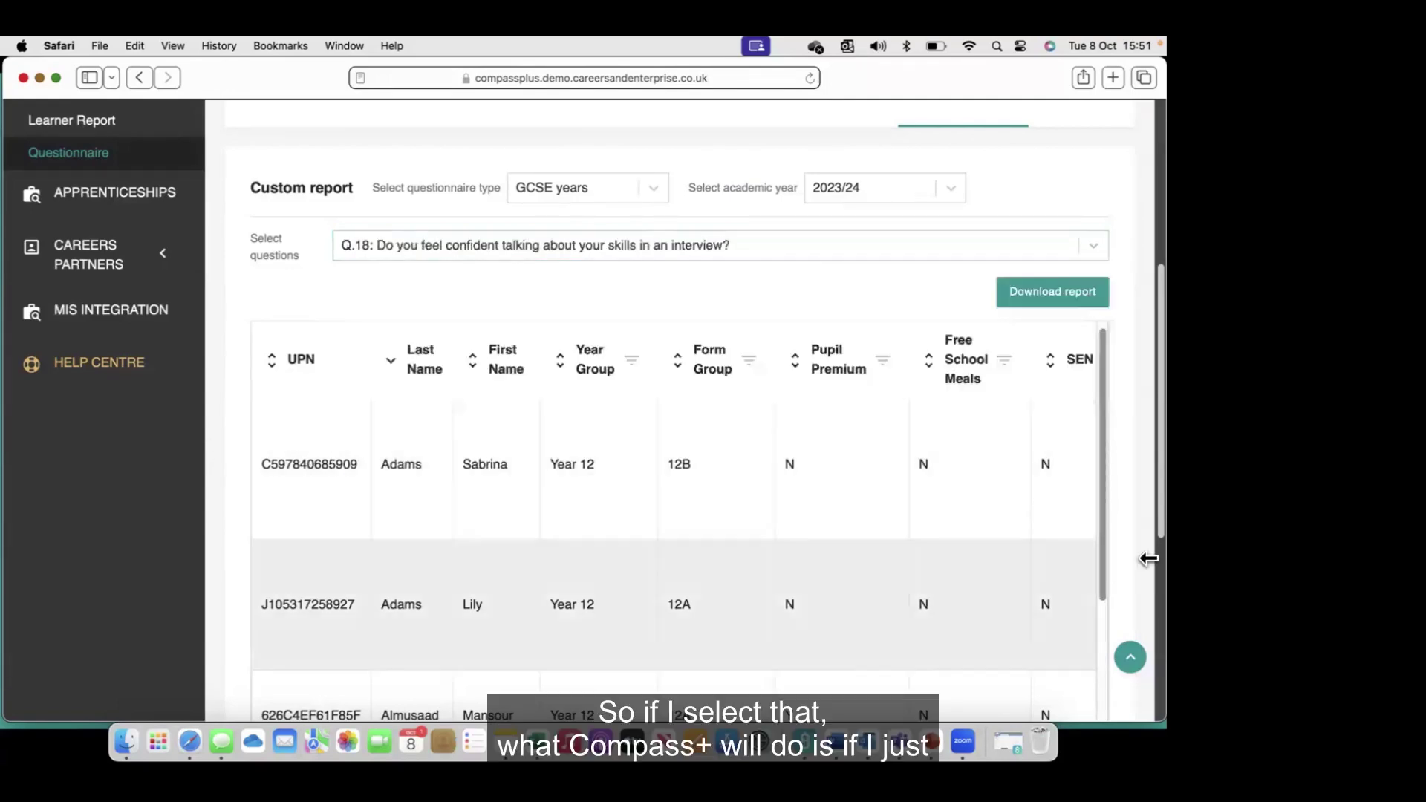
scroll(1130, 549, "down", 5)
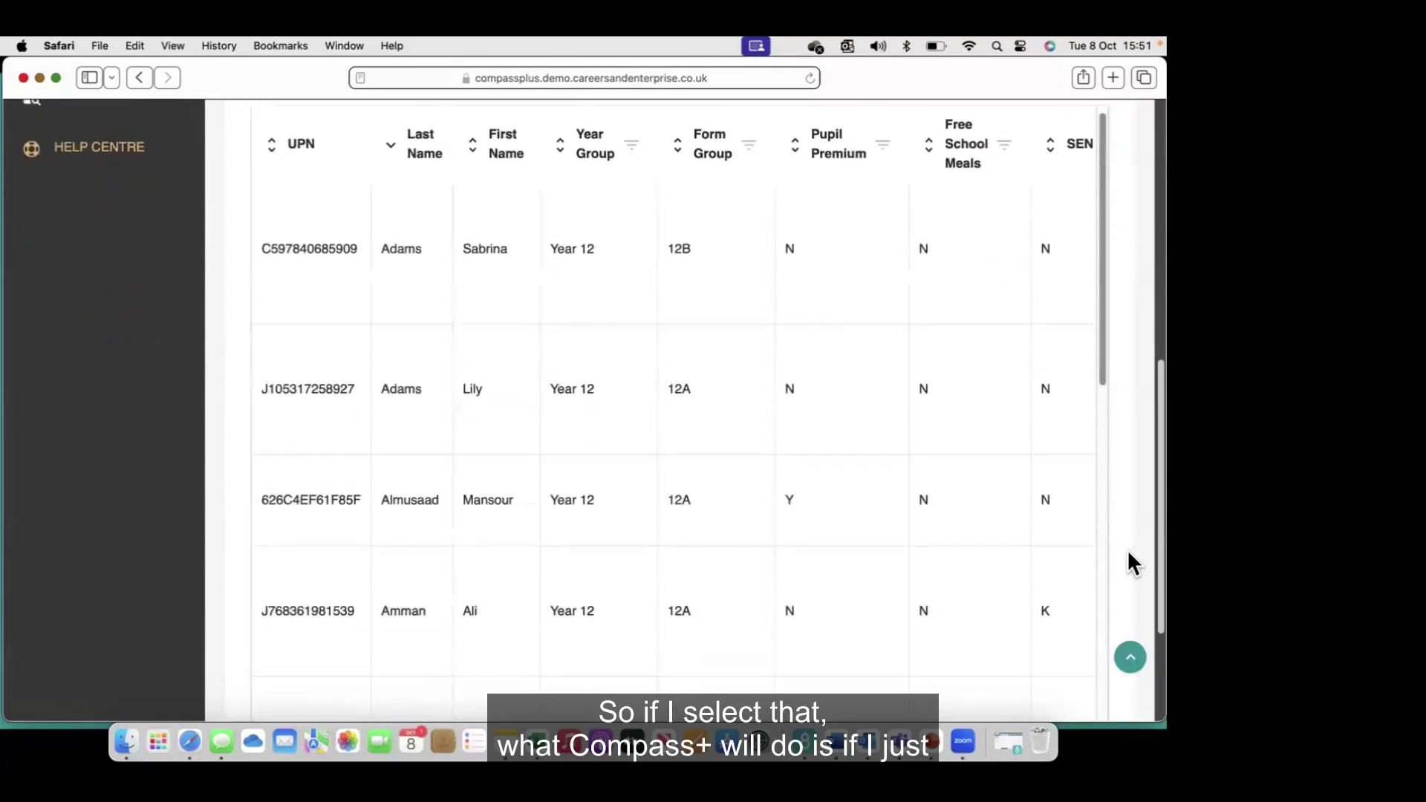
left_click_drag(340, 670, 814, 669)
scroll(804, 568, "up", 10)
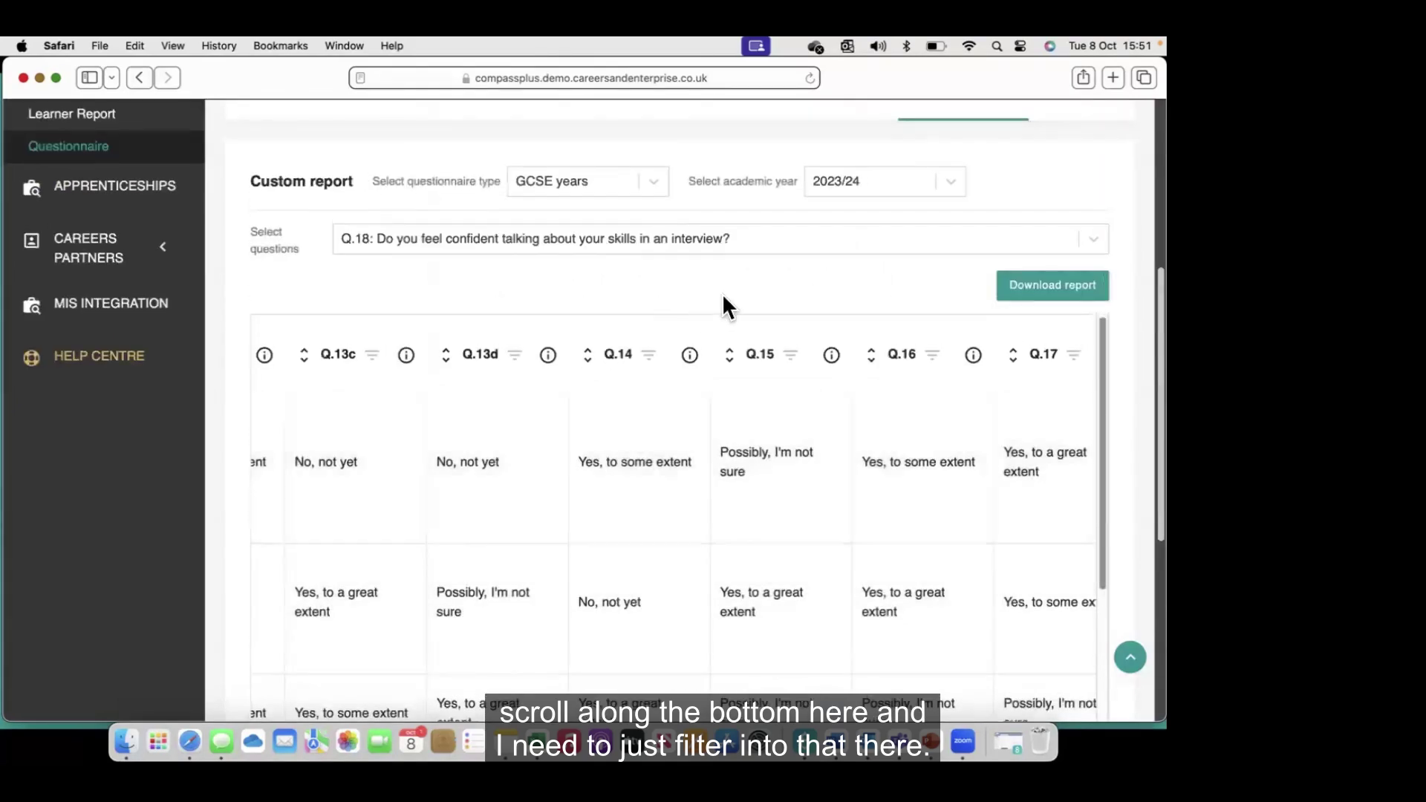
left_click(833, 346)
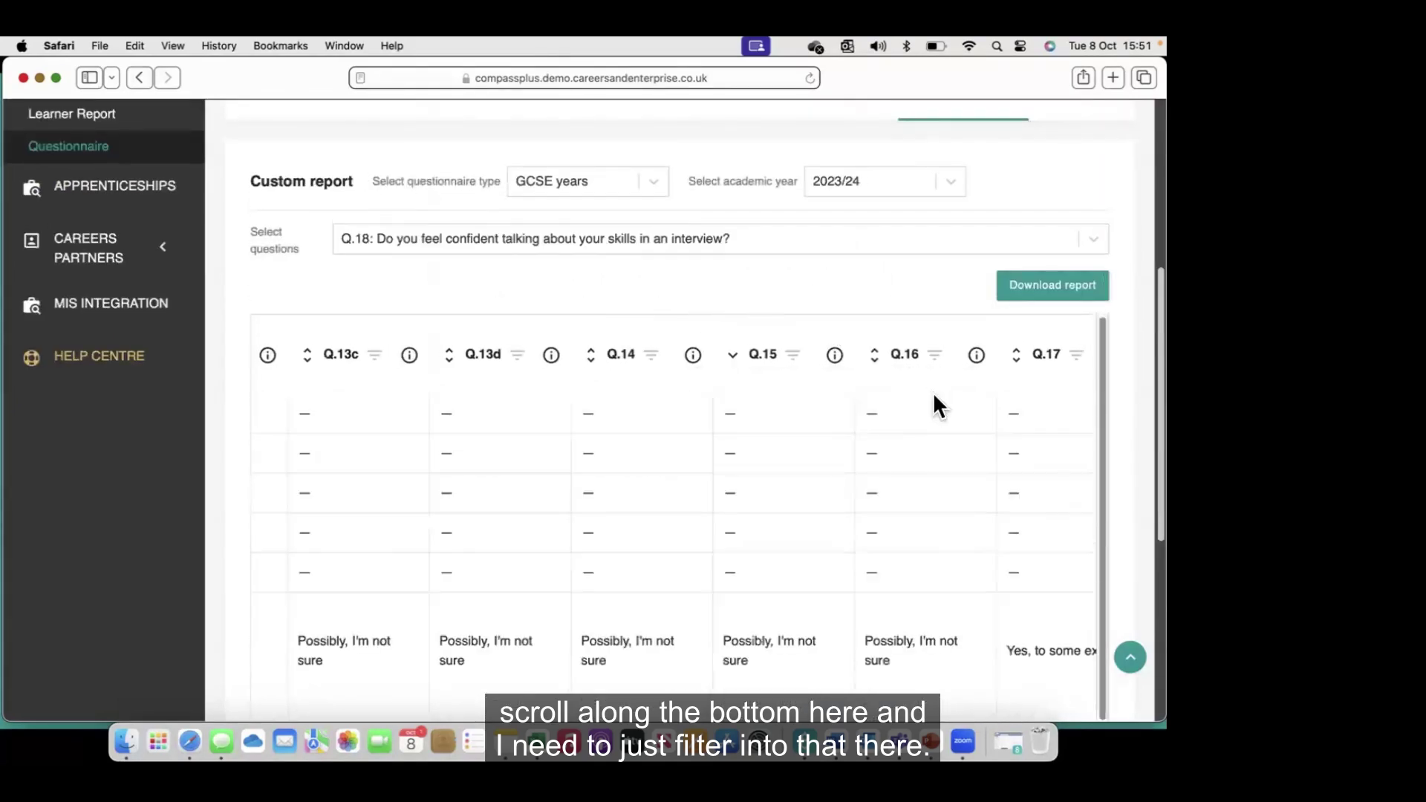
- Filter the Q.18 column to show only learners answering 'No, not yet'
scroll(929, 389, "right", 5)
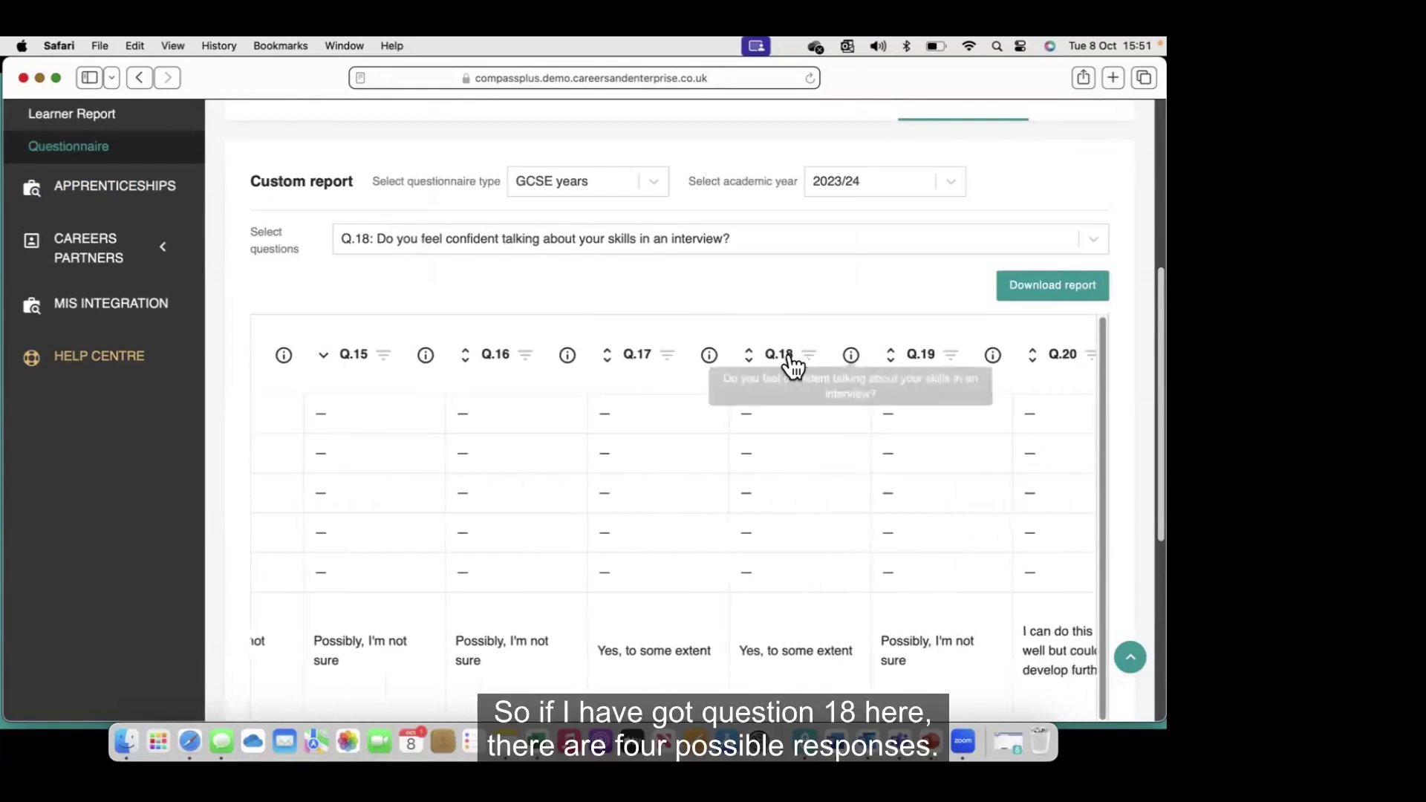
scroll(793, 364, "right", 3)
left_click(707, 362)
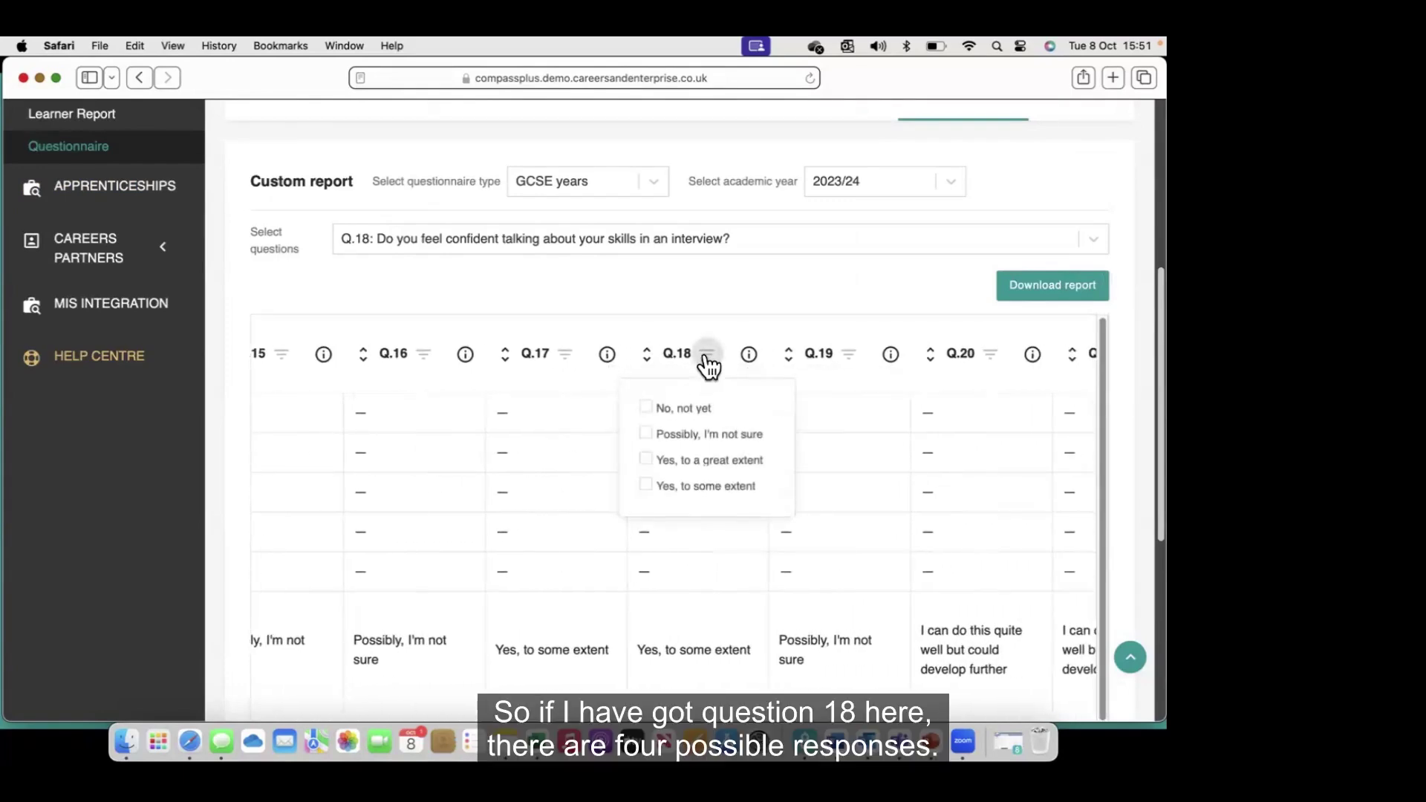
left_click(645, 408)
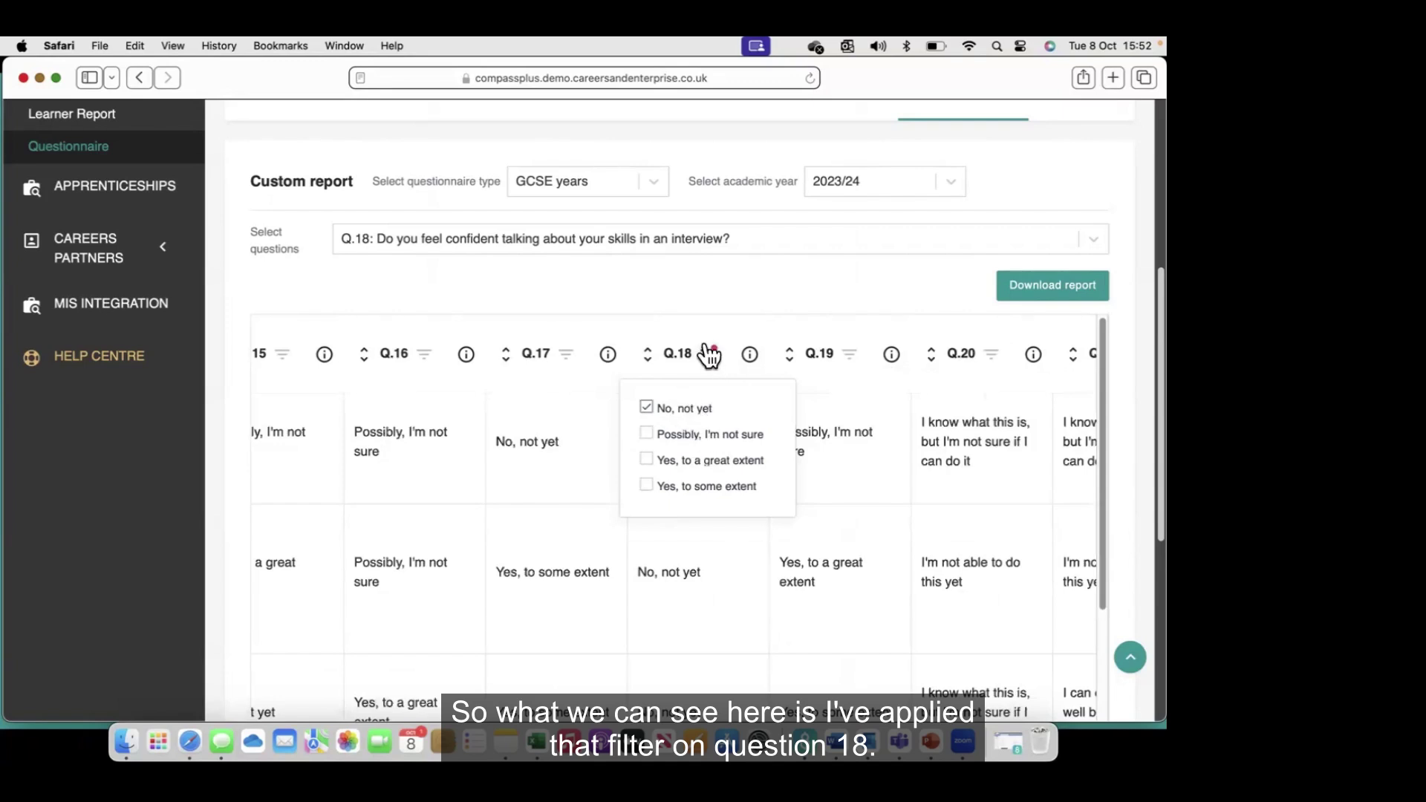
- Download the filtered report as Custom-fsq-report_08_10_2024-5.csv and open it in Numbers
left_click(1063, 295)
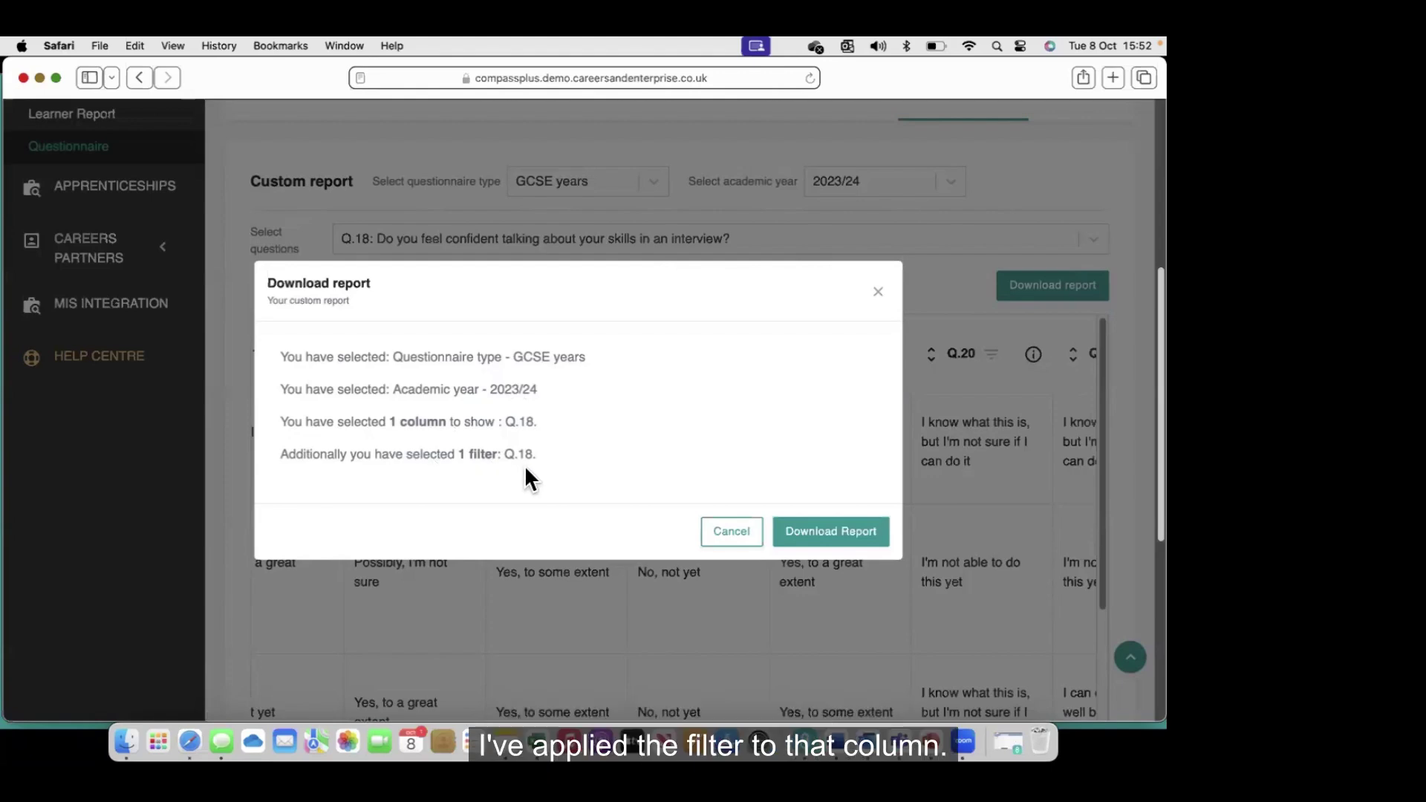
left_click(836, 532)
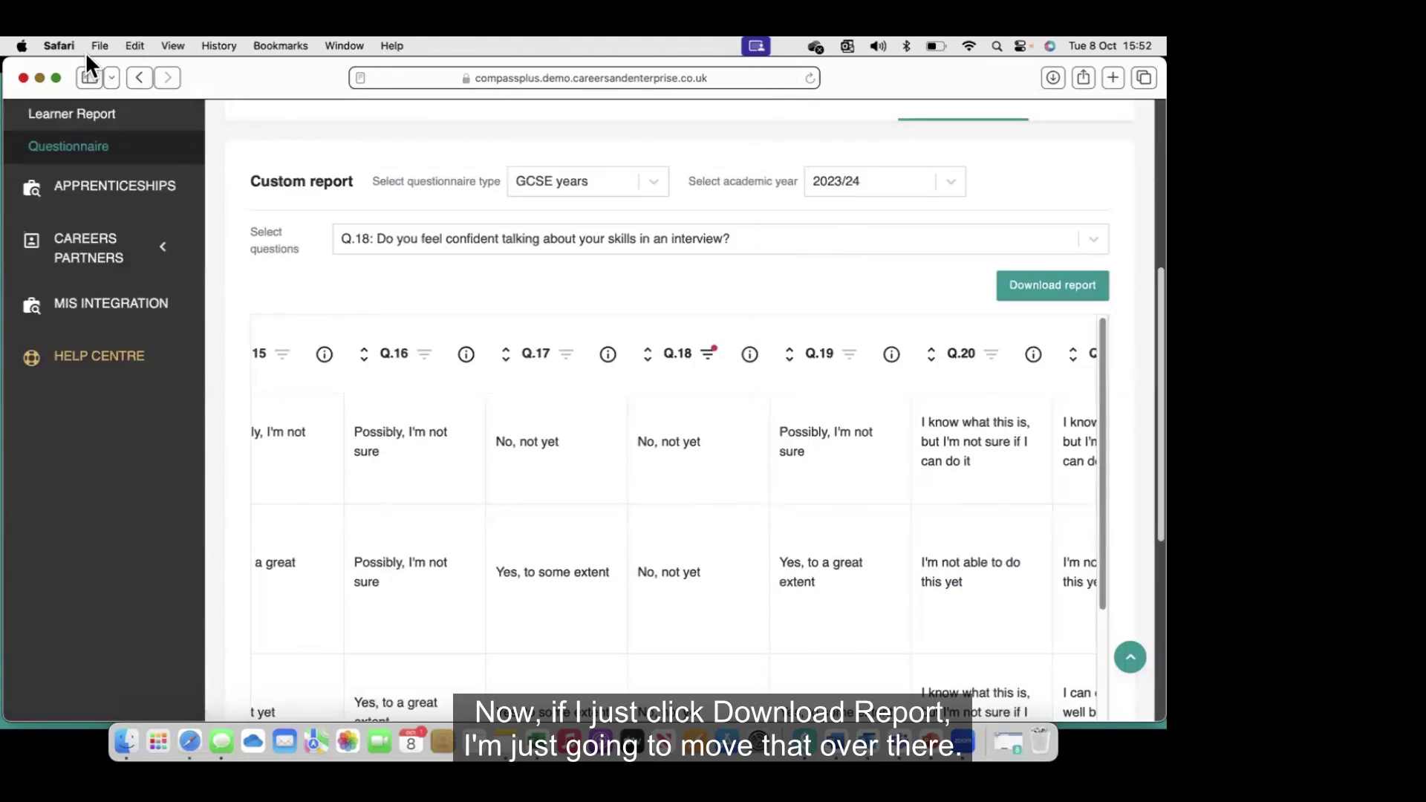
left_click(1052, 78)
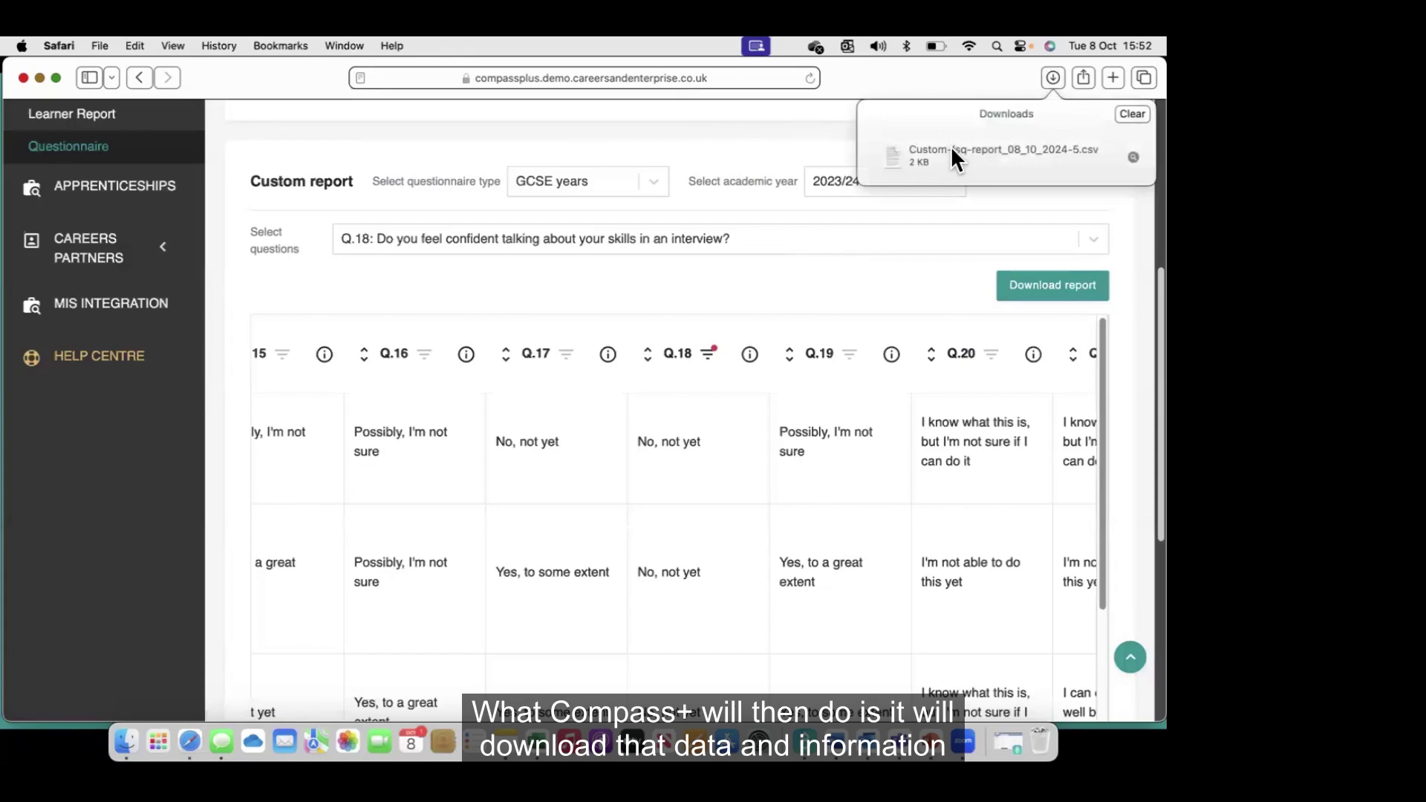
double_click(952, 151)
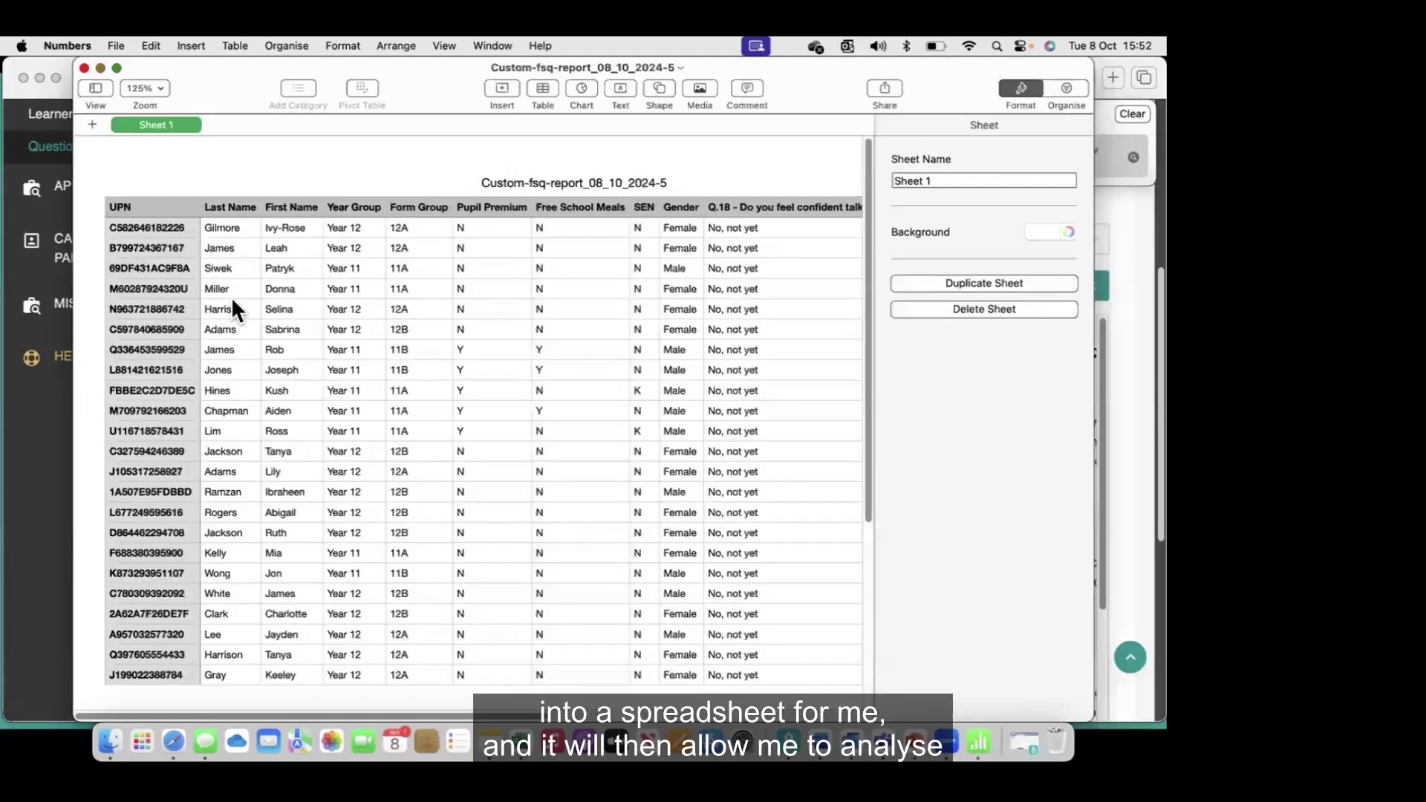
- Look over the downloaded report spreadsheet, then close it in Numbers
scroll(492, 514, "down", 3)
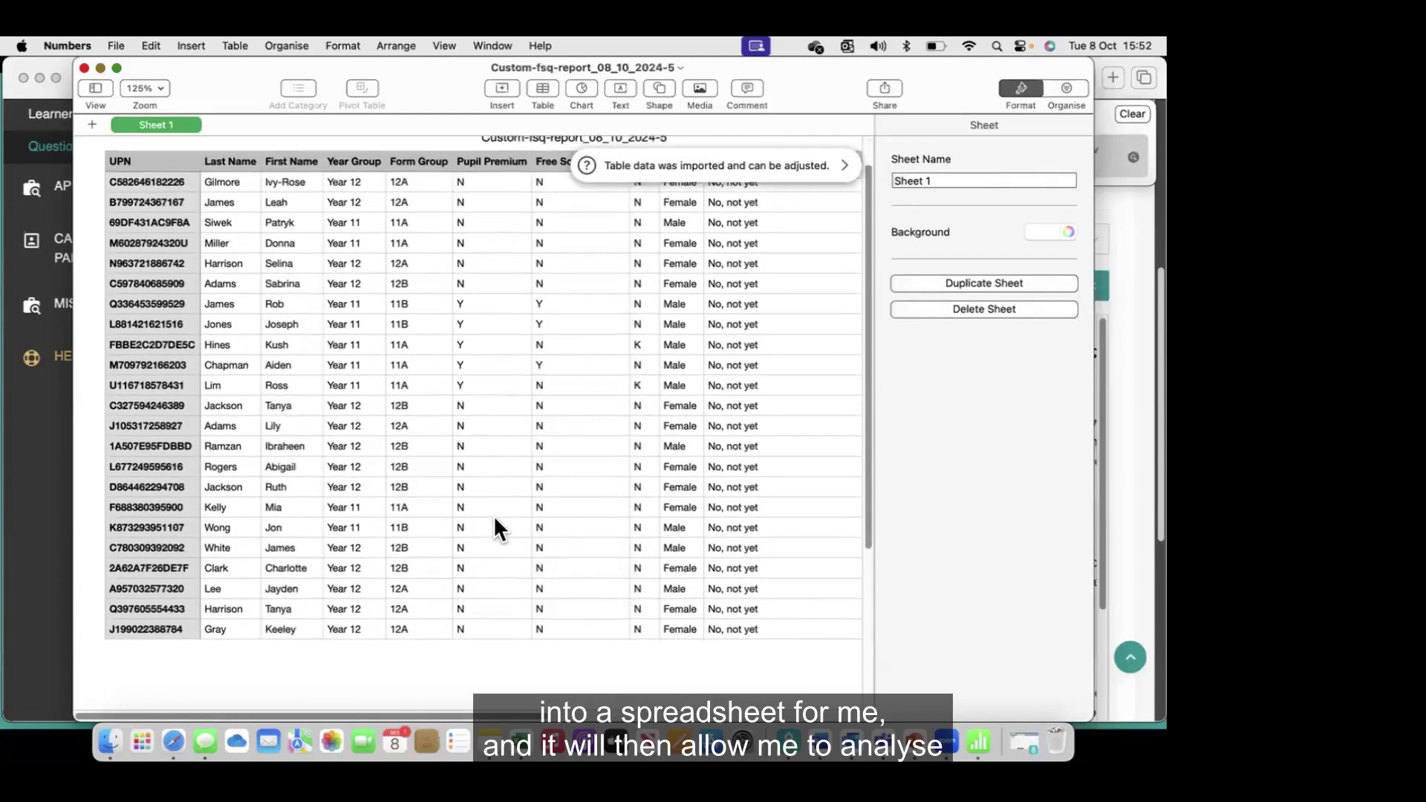
scroll(494, 514, "up", 2)
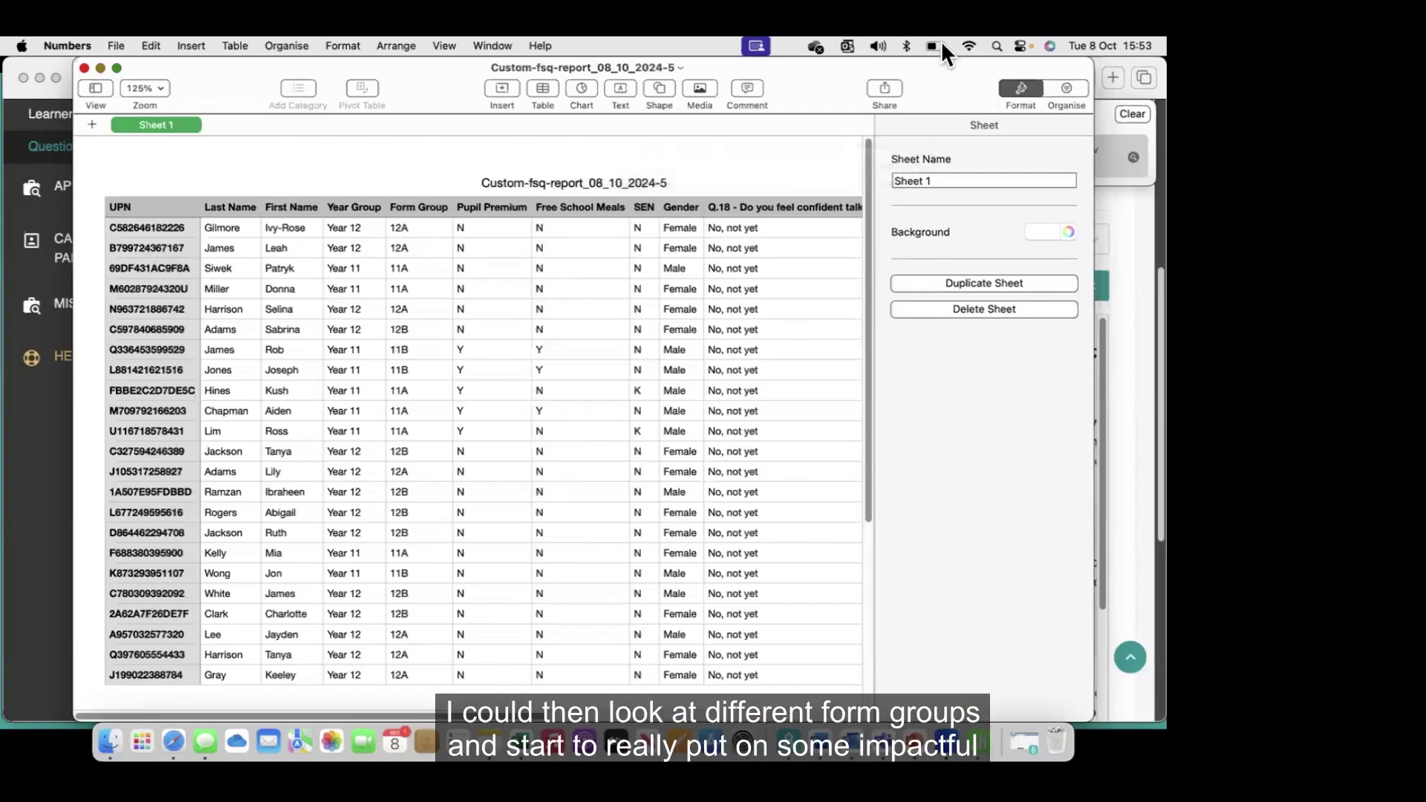
left_click_drag(99, 59, 148, 190)
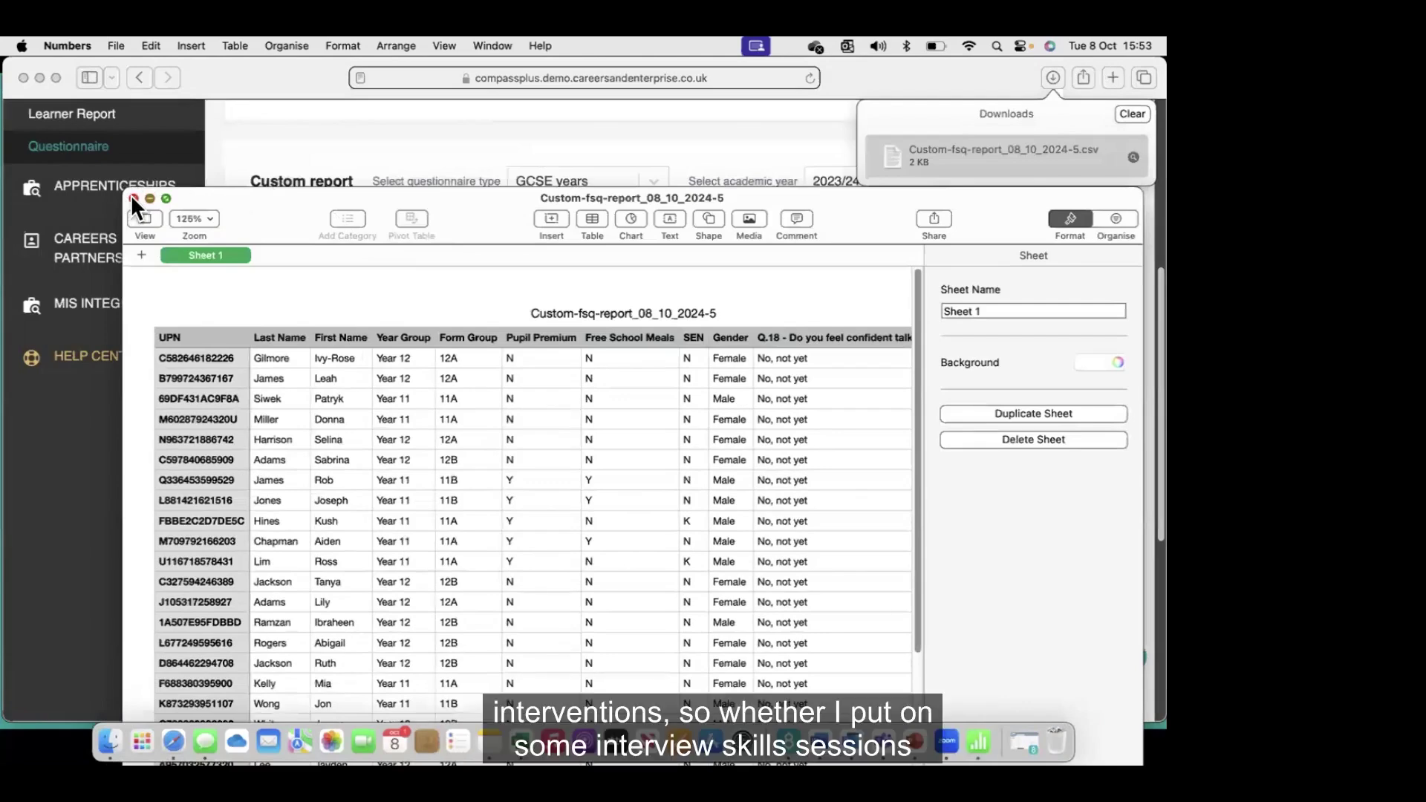
left_click(134, 199)
- Back on the report page, check the questionnaire type and academic year without changing them
left_click(1047, 80)
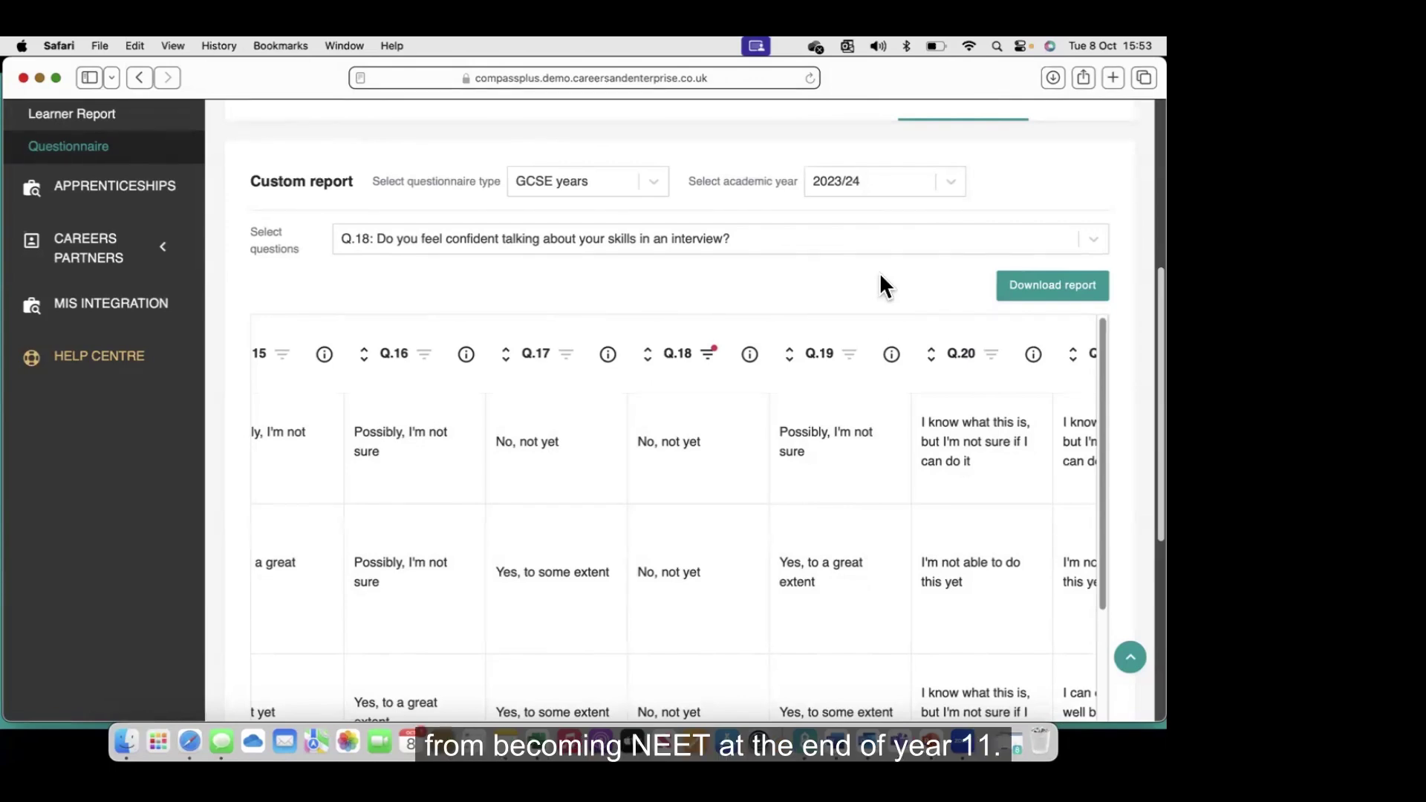
left_click(652, 184)
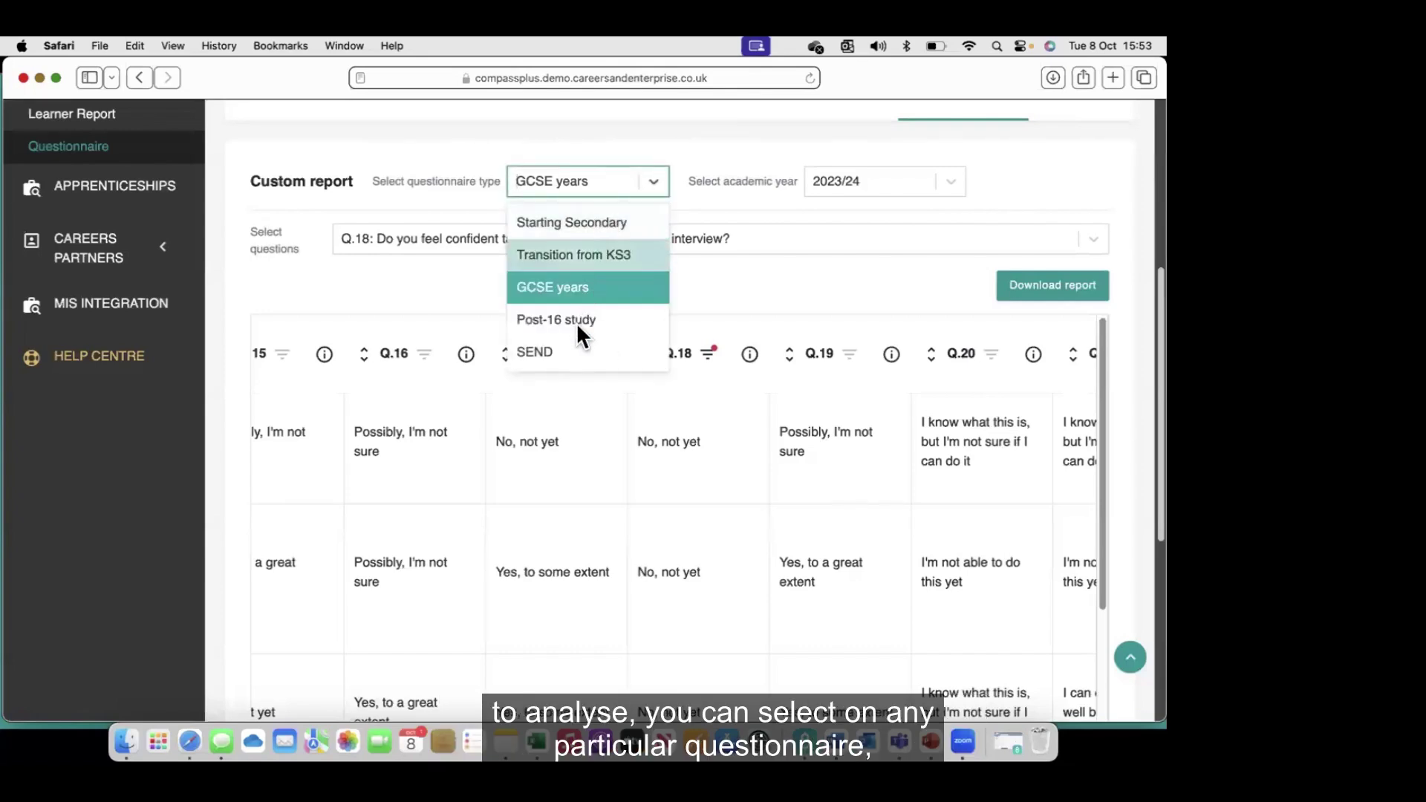
left_click(946, 176)
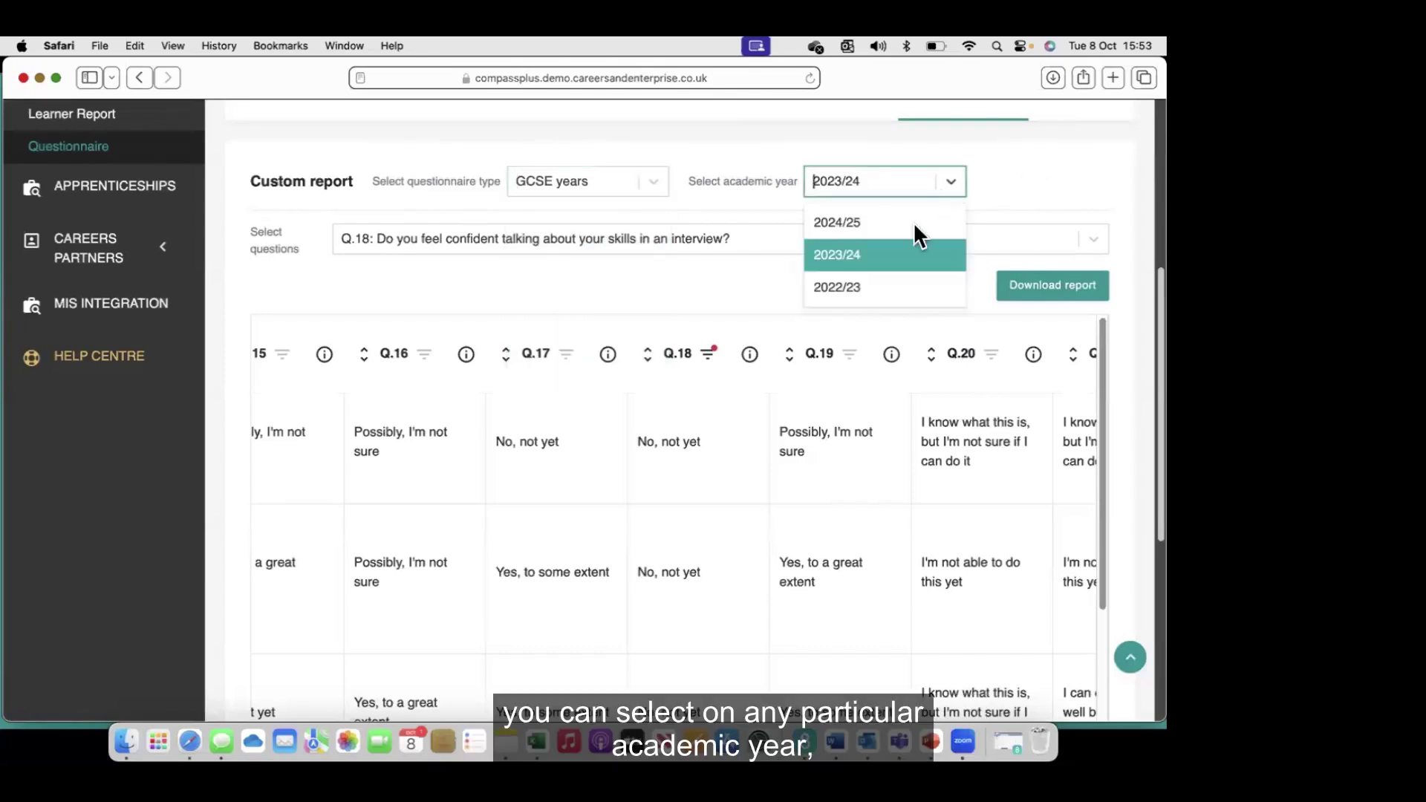
left_click(1031, 187)
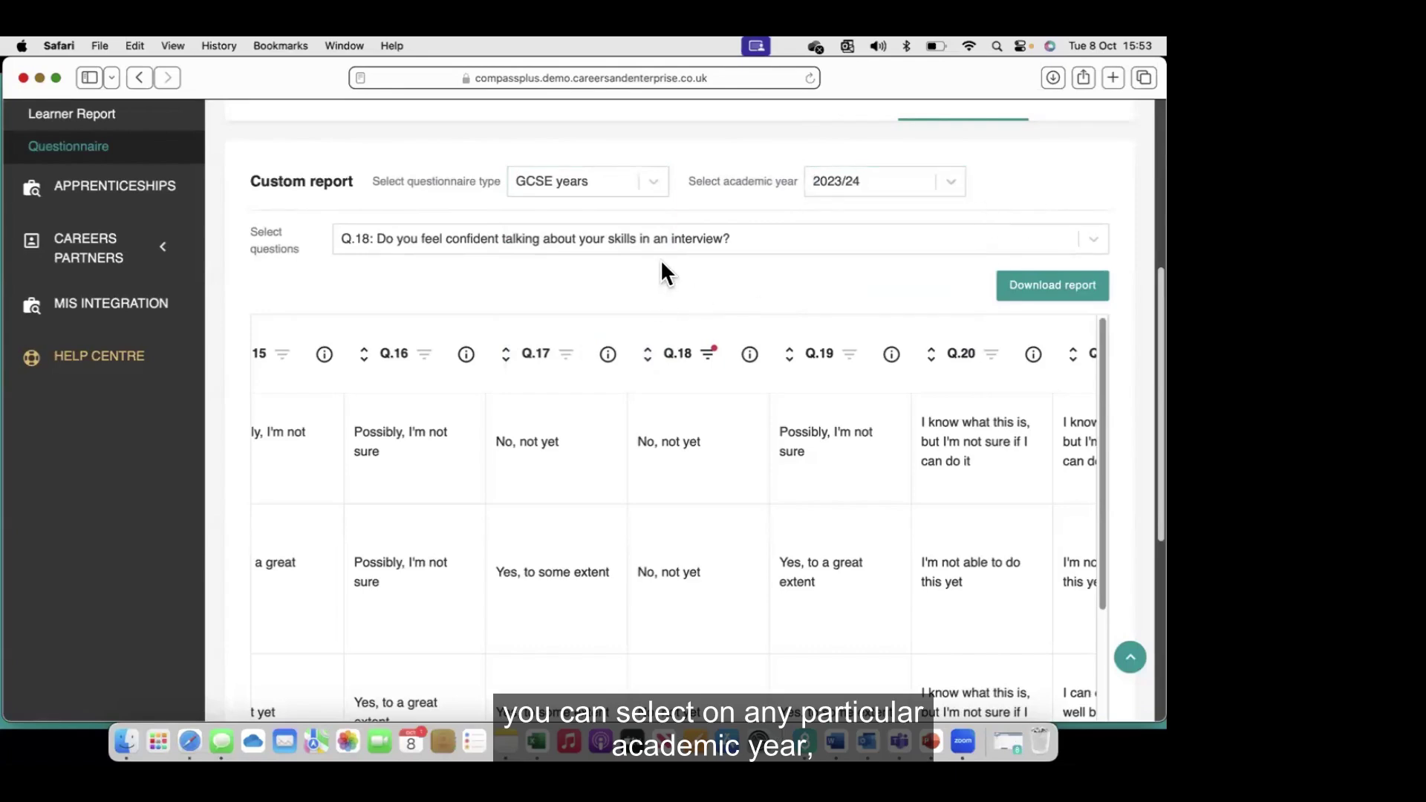
- Check the question list still has Q.18 selected and review the filtered table
left_click(706, 240)
scroll(577, 373, "up", 15)
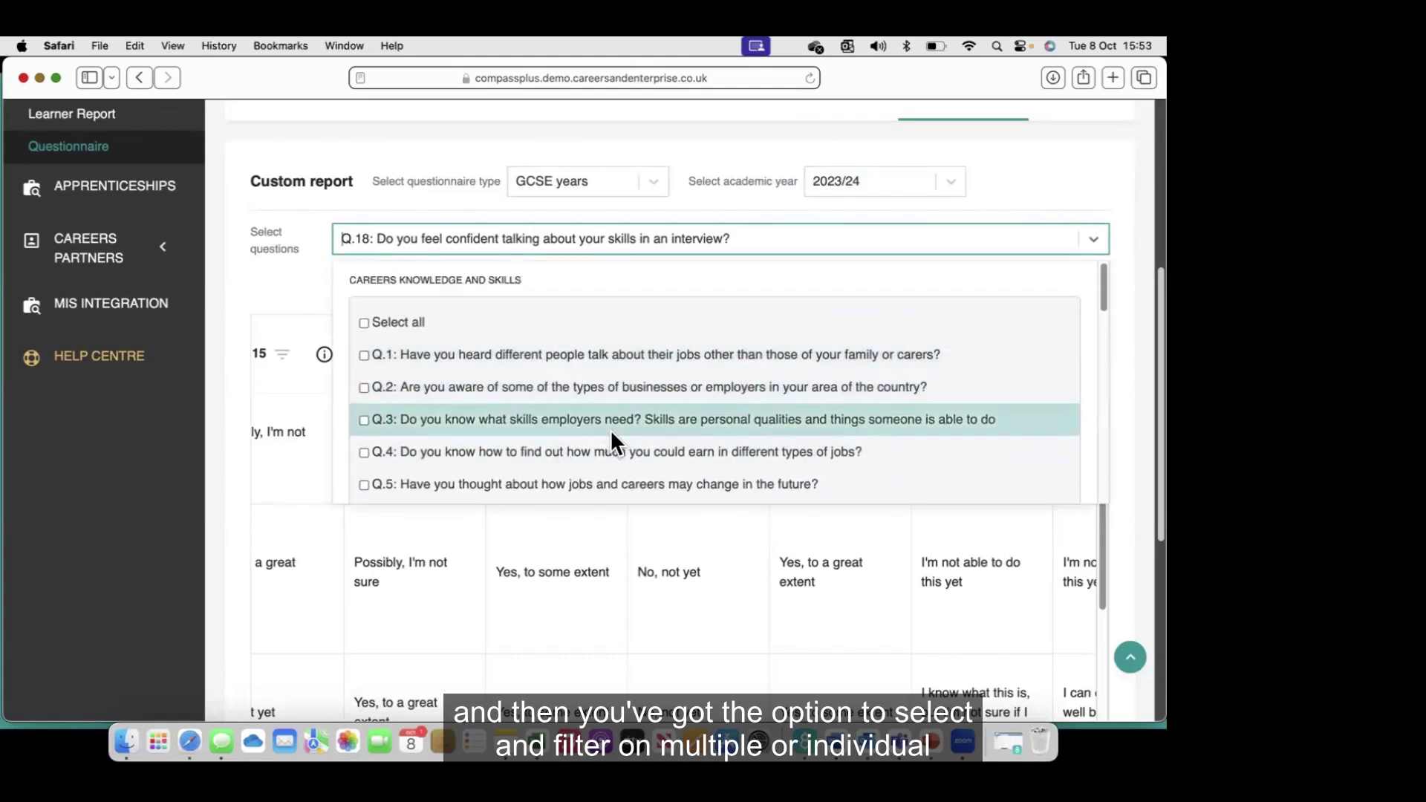
scroll(614, 441, "down", 1)
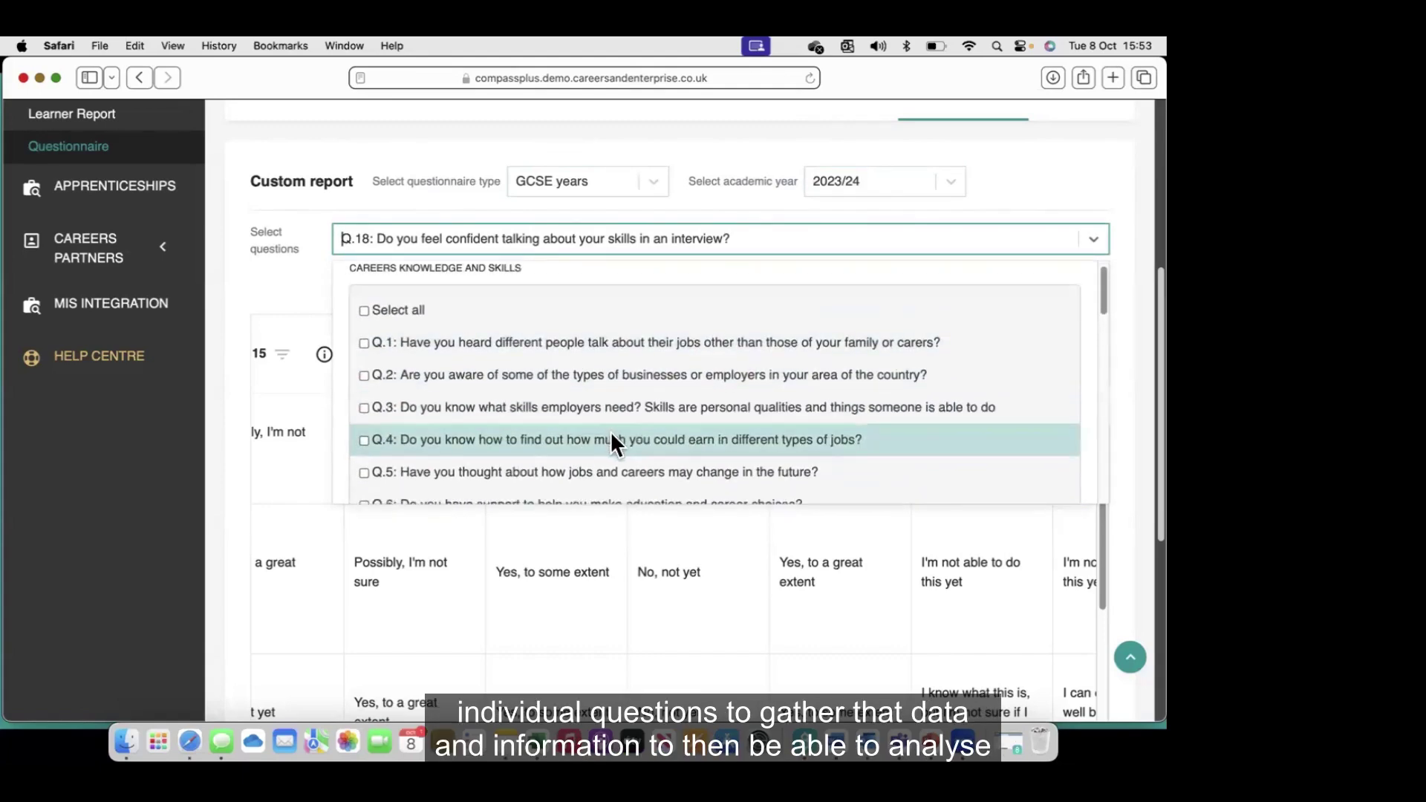
left_click(276, 286)
scroll(821, 483, "down", 1)
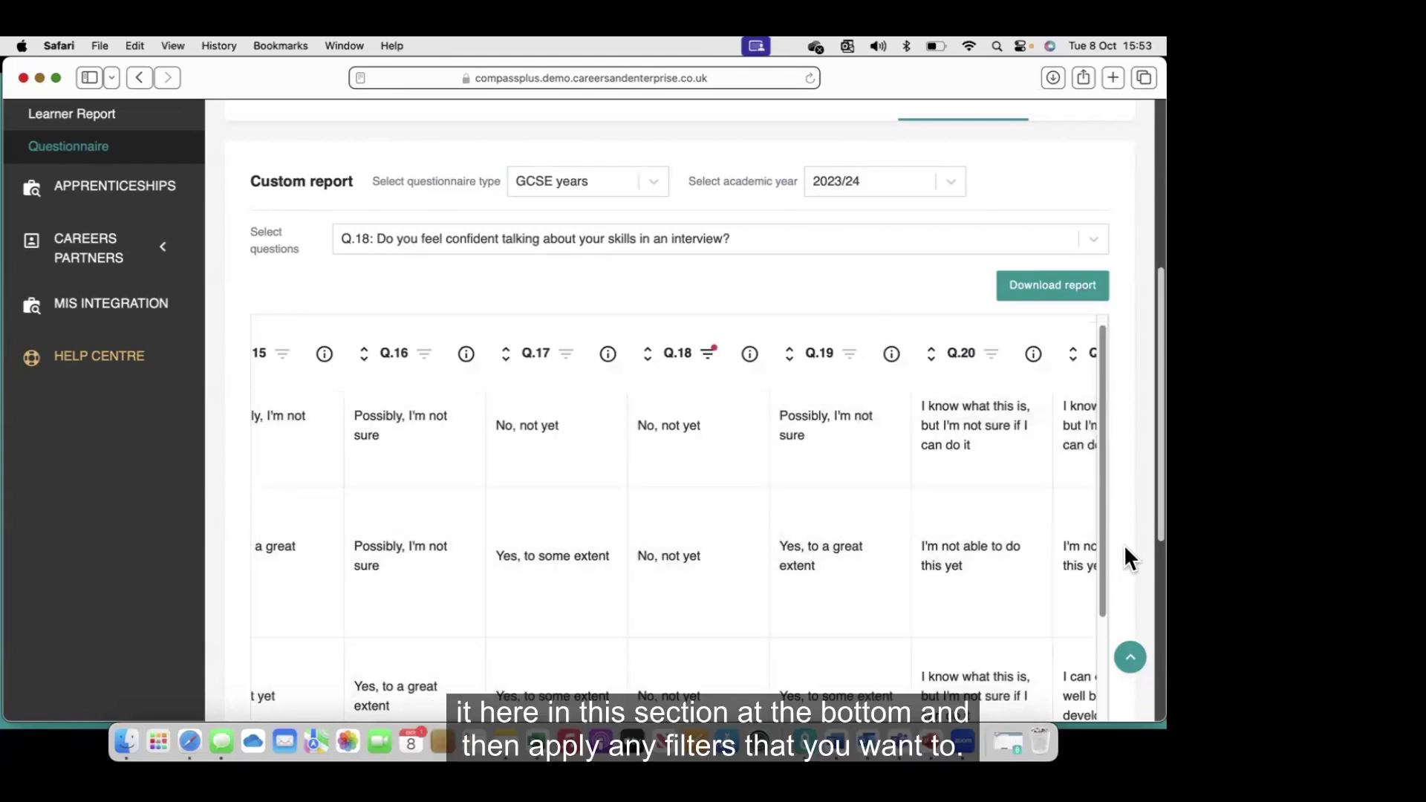
scroll(1126, 557, "down", 1)
scroll(1127, 557, "down", 1)
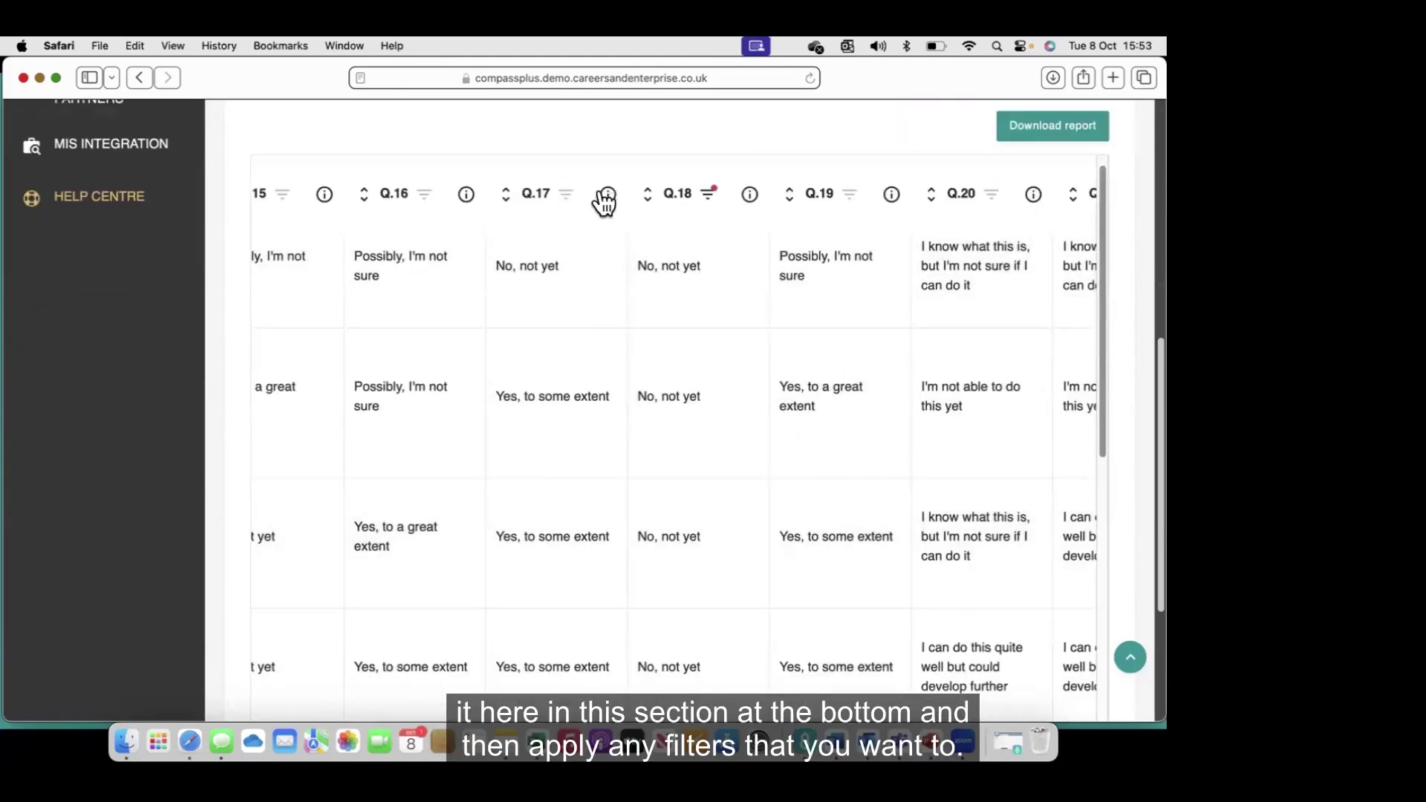
- Confirm the Q.18 filter still keeps only 'No, not yet' answers
left_click(713, 196)
left_click(646, 247)
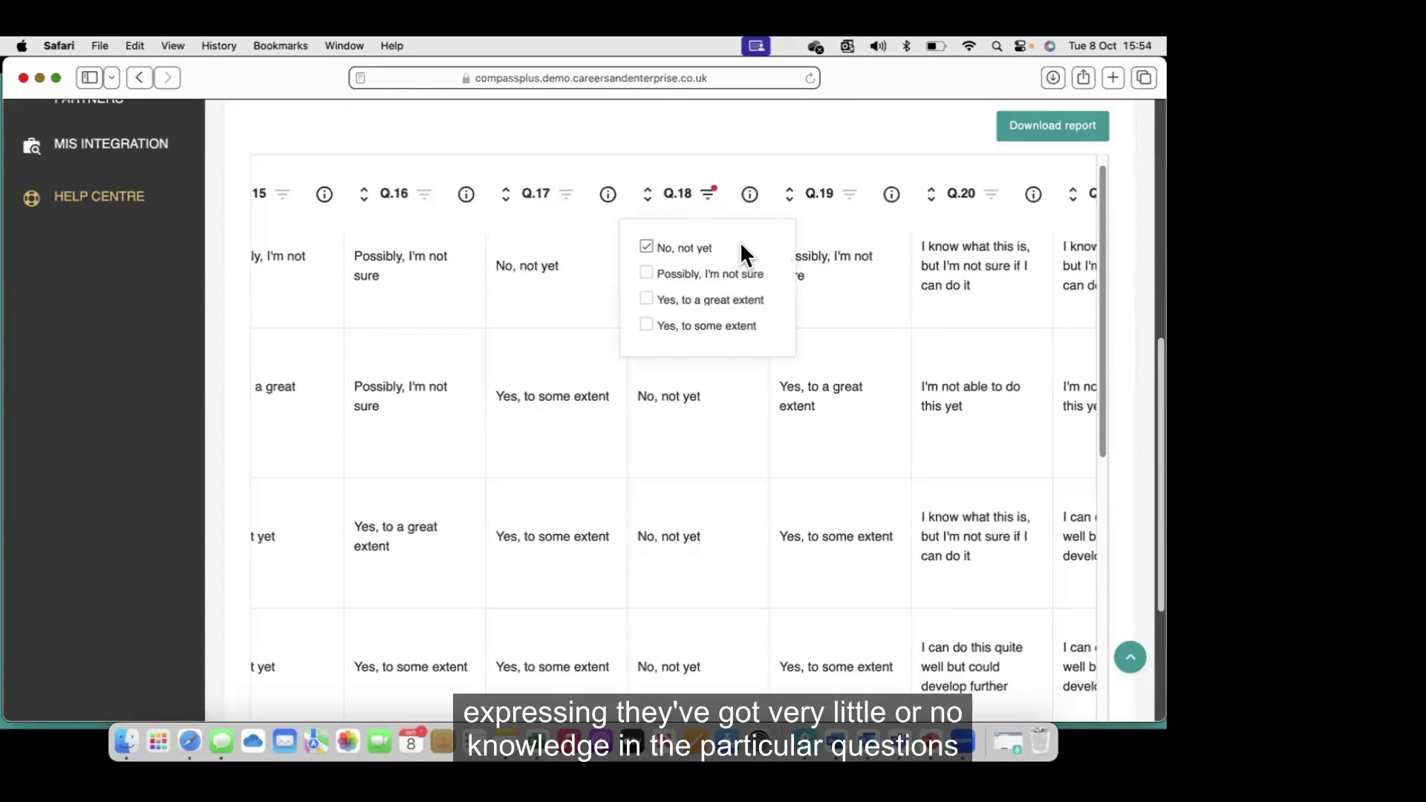
scroll(1124, 375, "up", 3)
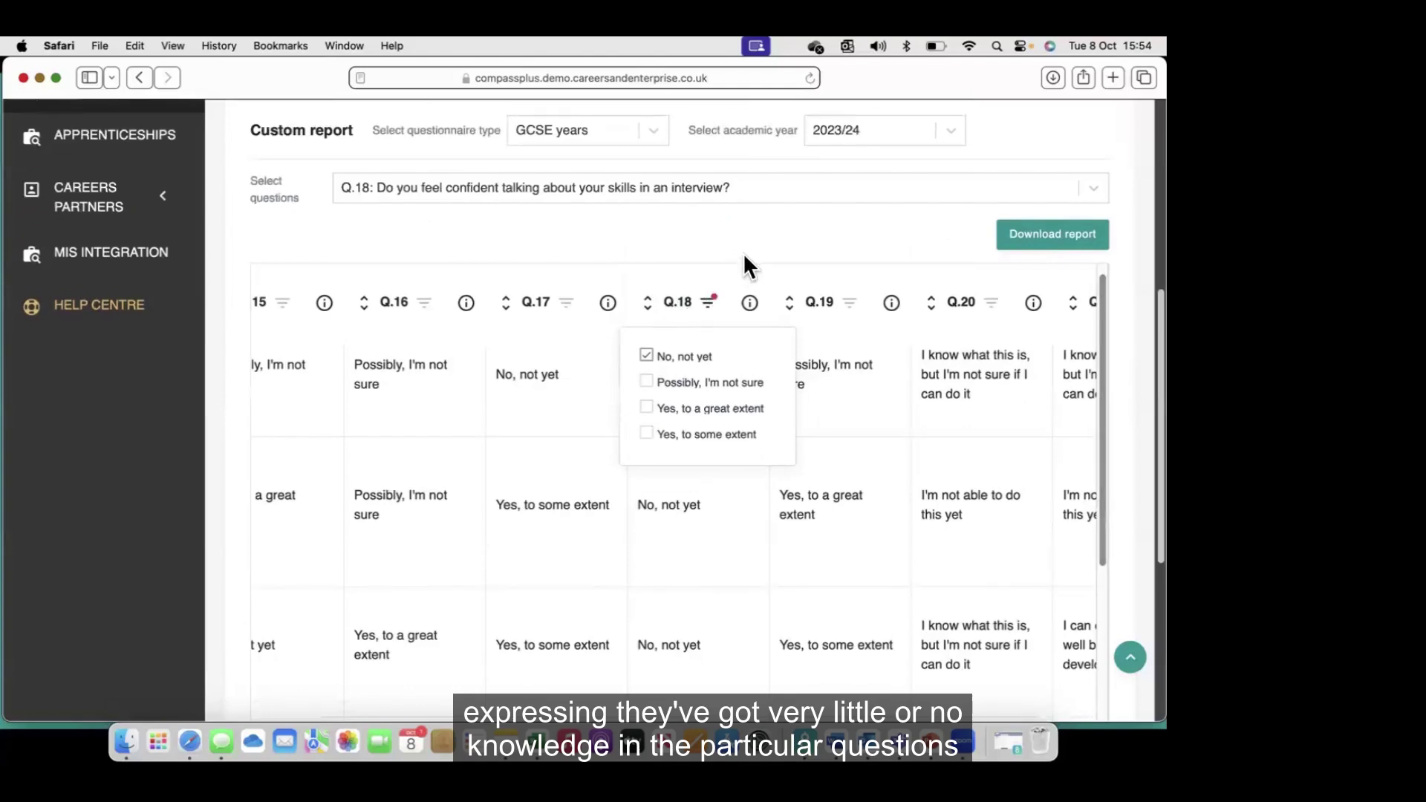
scroll(746, 252, "up", 1)
- Switch to the slide show and advance to the FSQ Custom Reporting slide
scroll(746, 264, "up", 2)
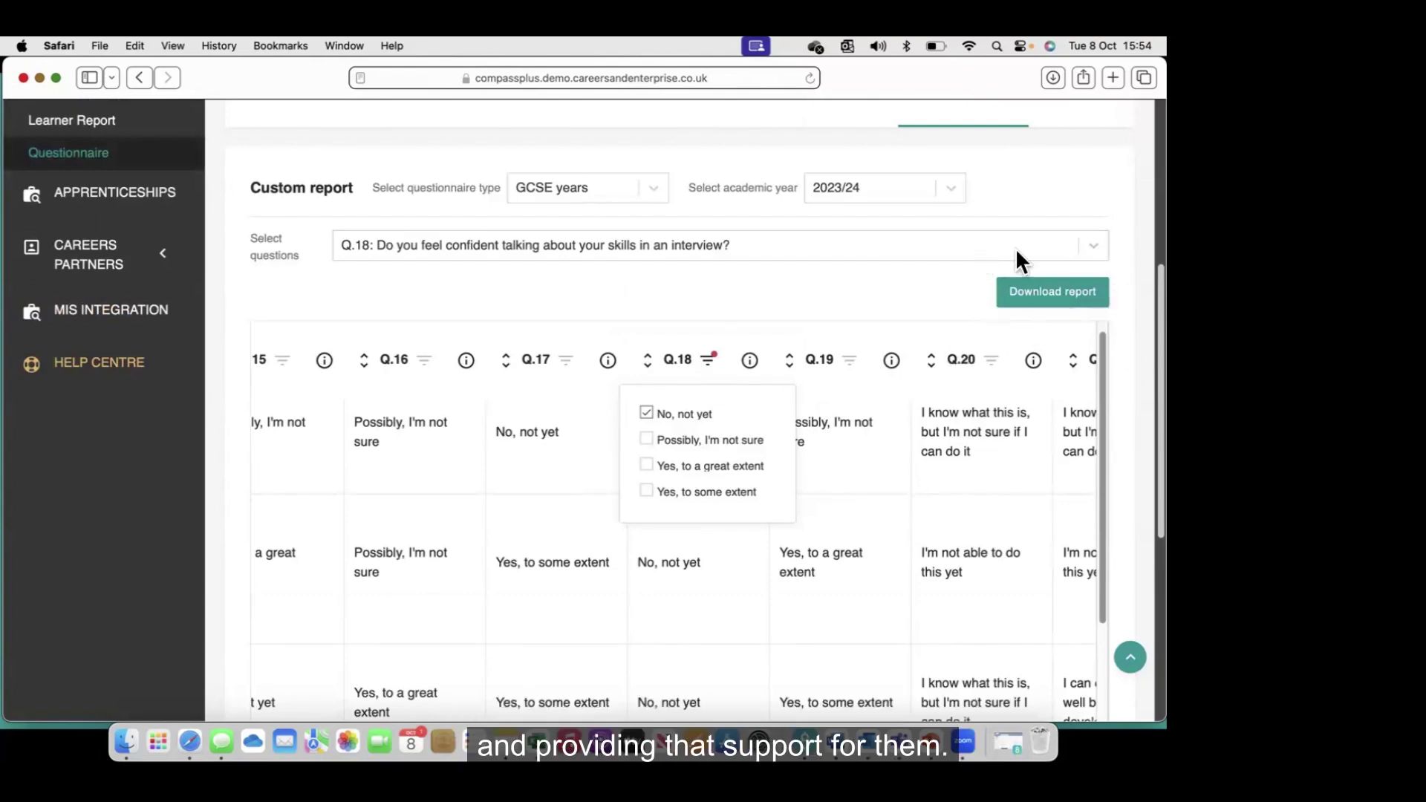
scroll(1025, 256, "up", 5)
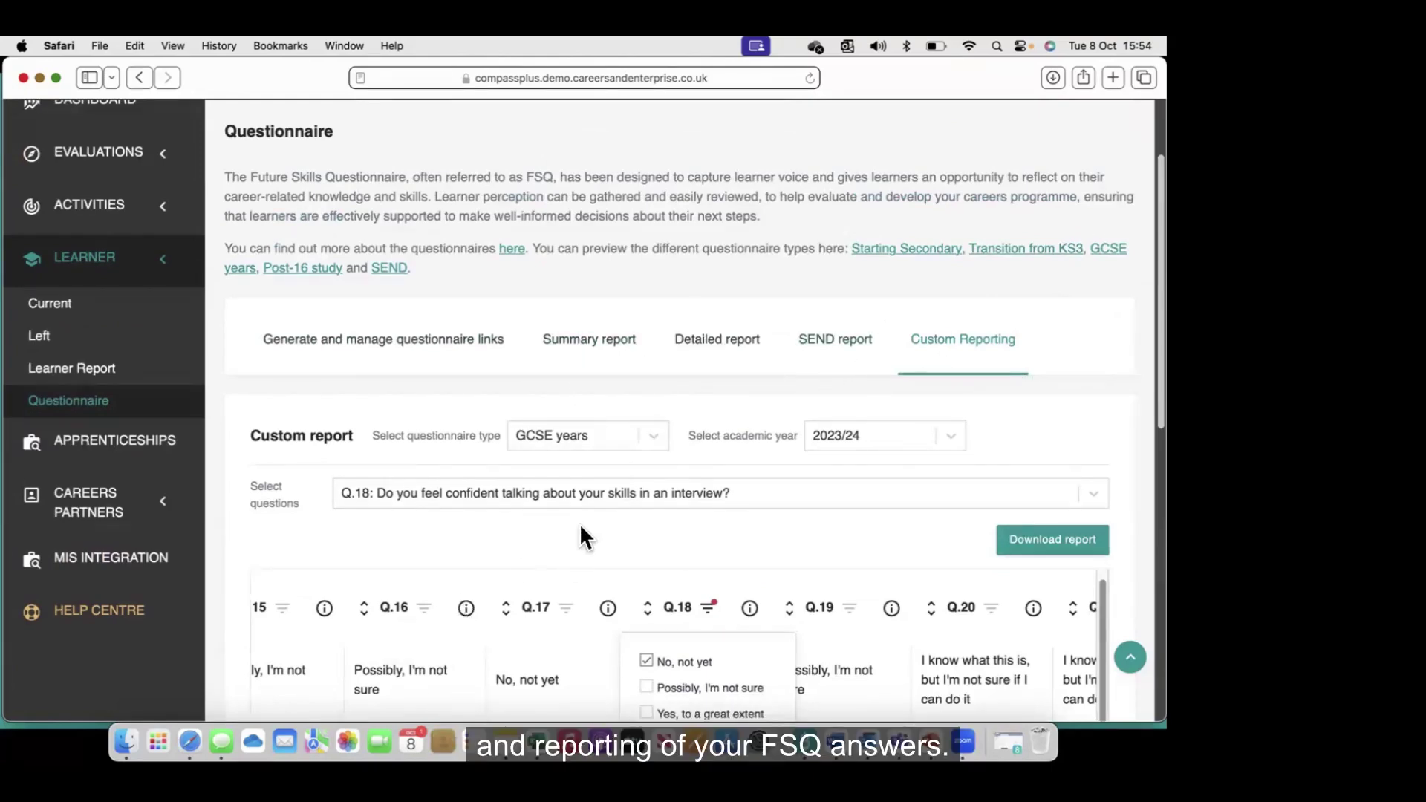
key("ctrl+Up")
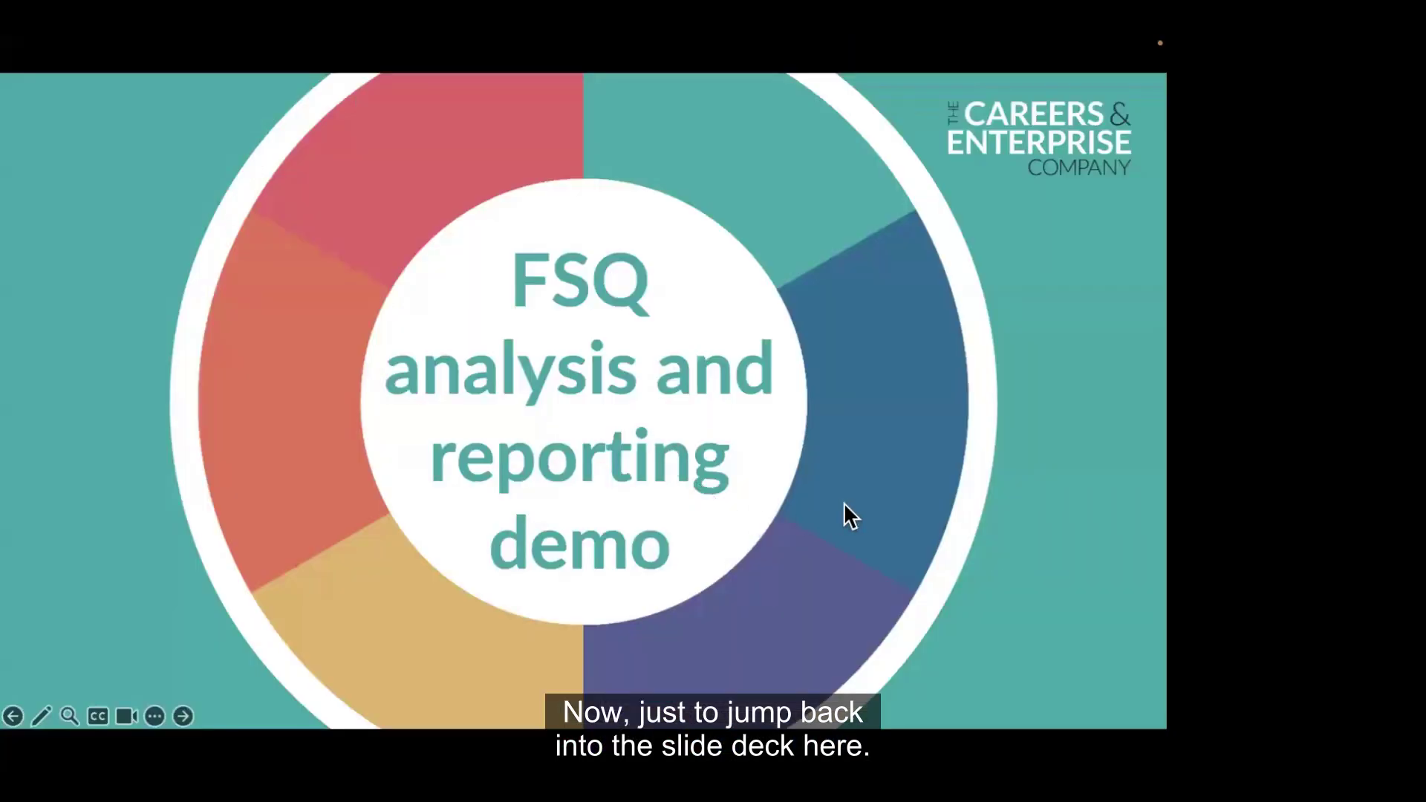
left_click(844, 502)
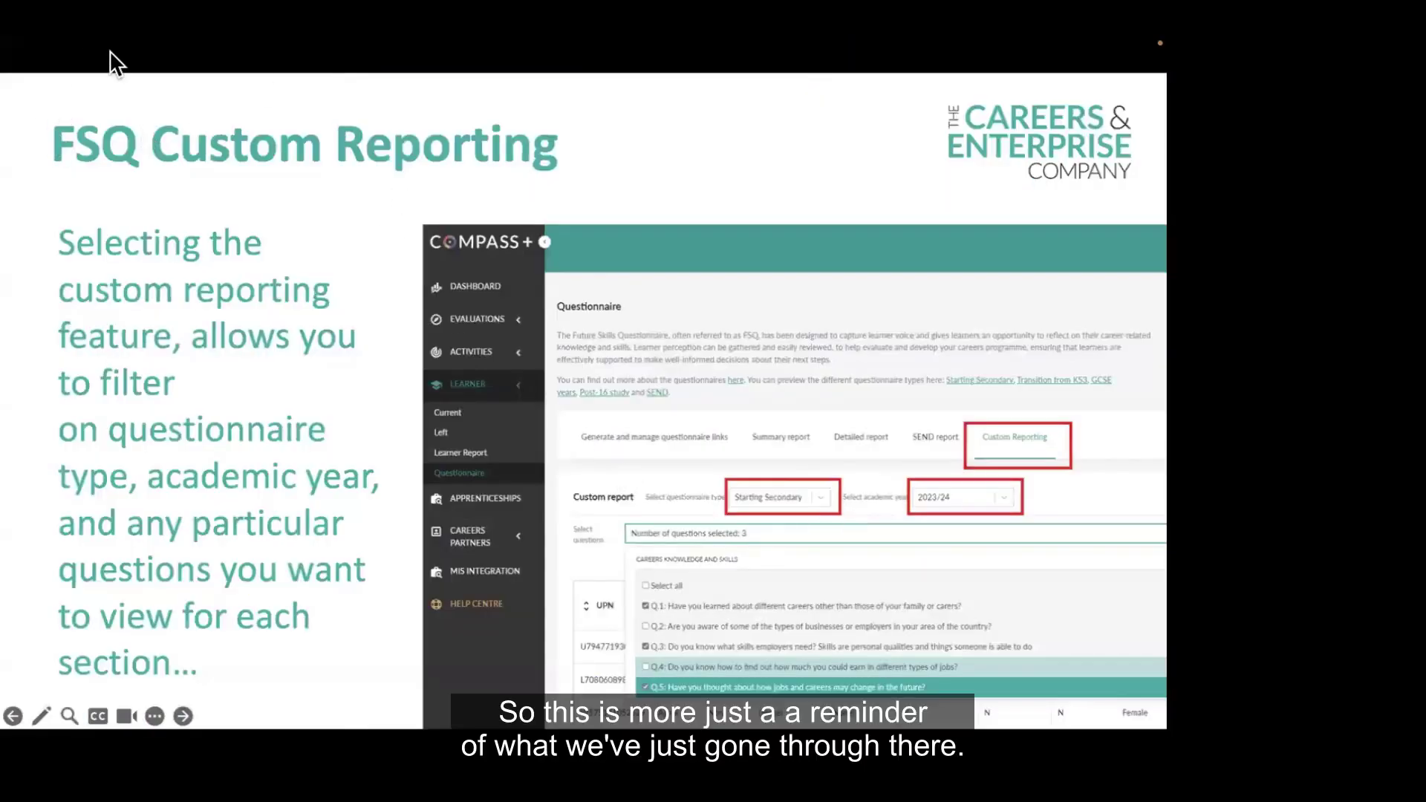